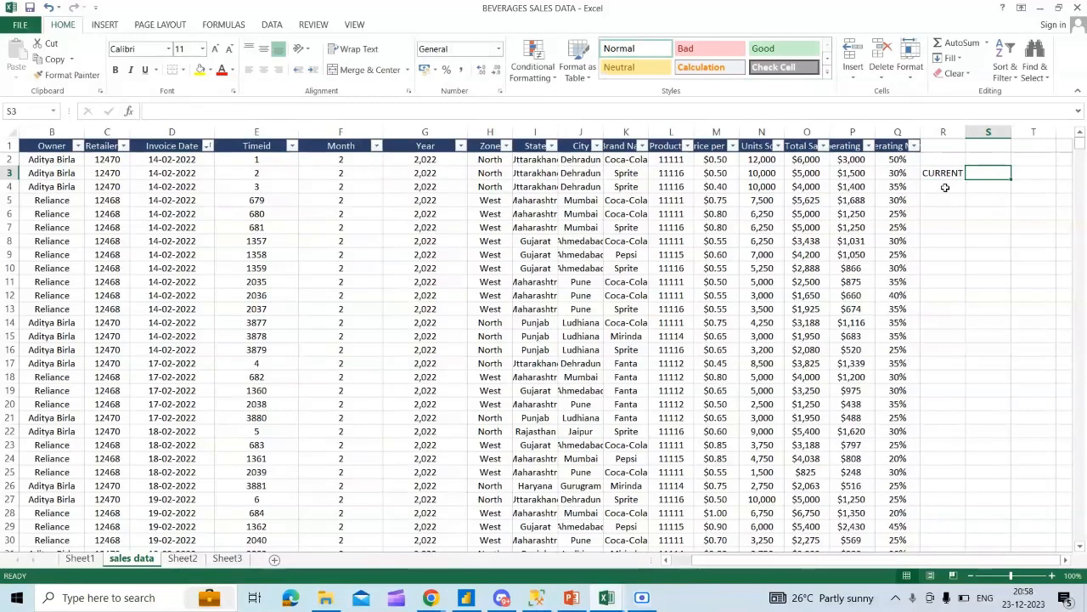
# Step: Enter the labels MTD, QTD and YTD in cells R4 to R6, below CURRENT
pyautogui.click(944, 187)
pyautogui.write('MTD')
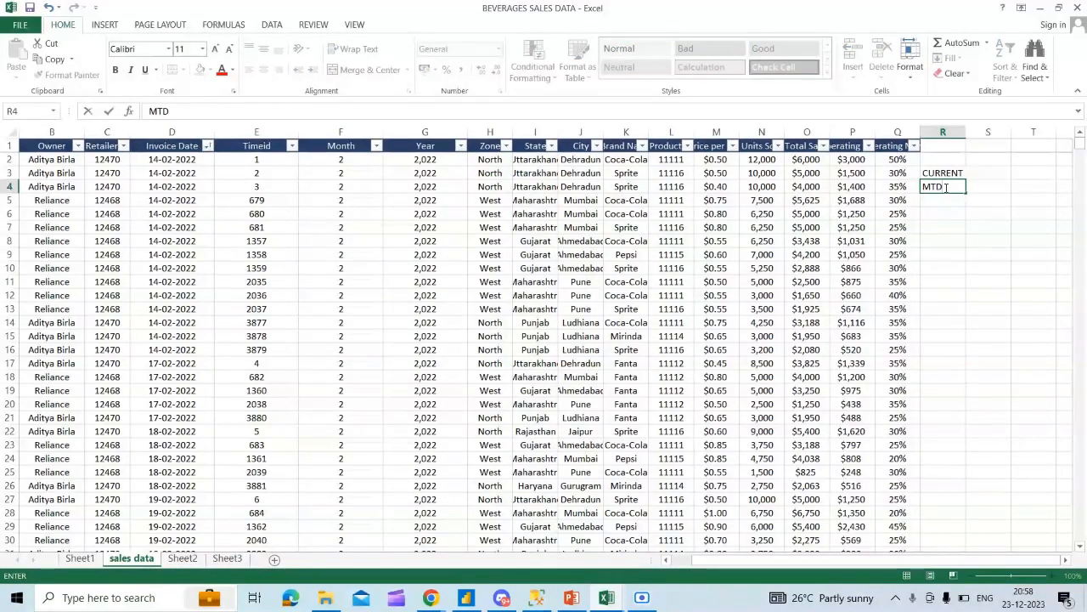
pyautogui.press('Tab')
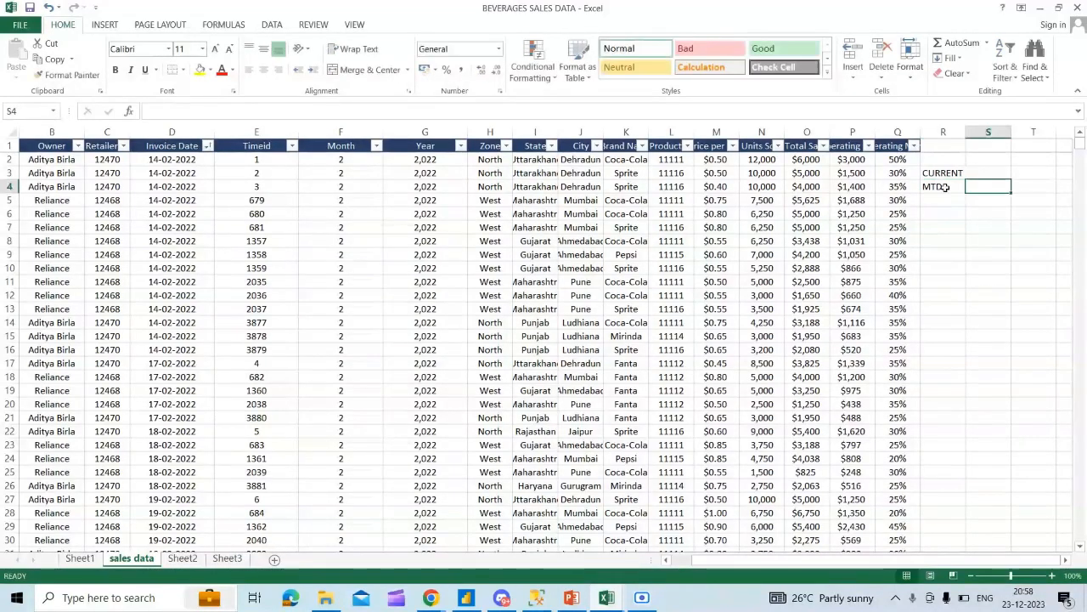
pyautogui.press('Return')
pyautogui.write('QTD')
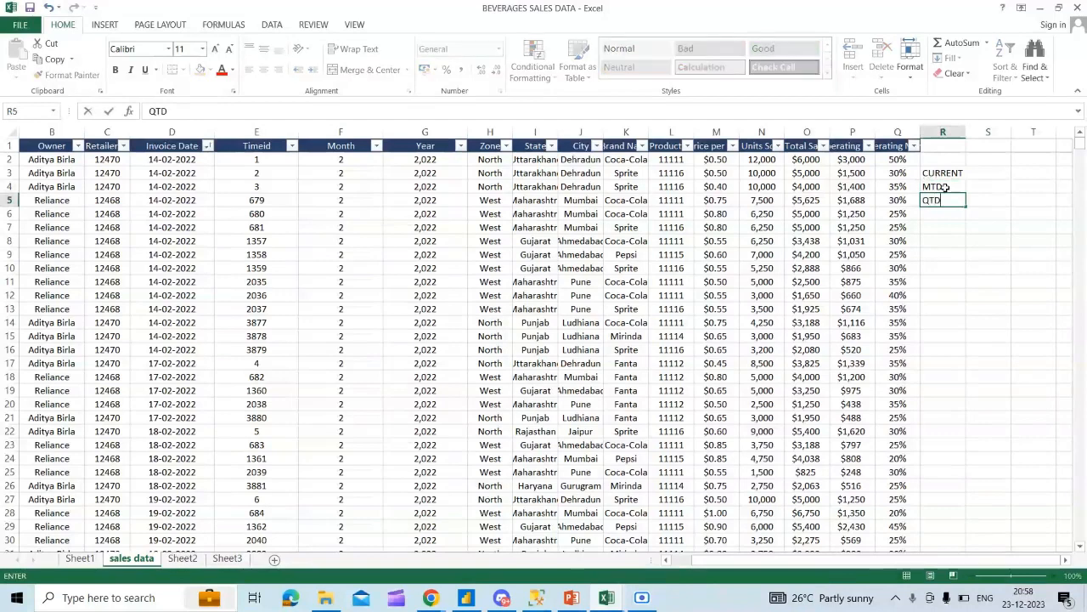
pyautogui.press('Return')
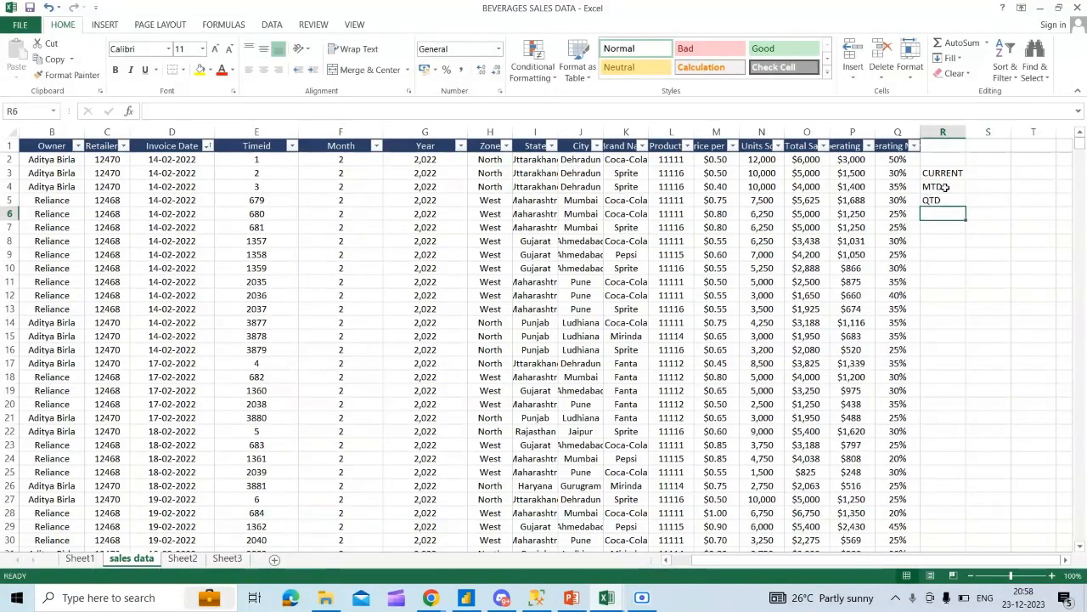
pyautogui.write('YTD')
pyautogui.press('Tab')
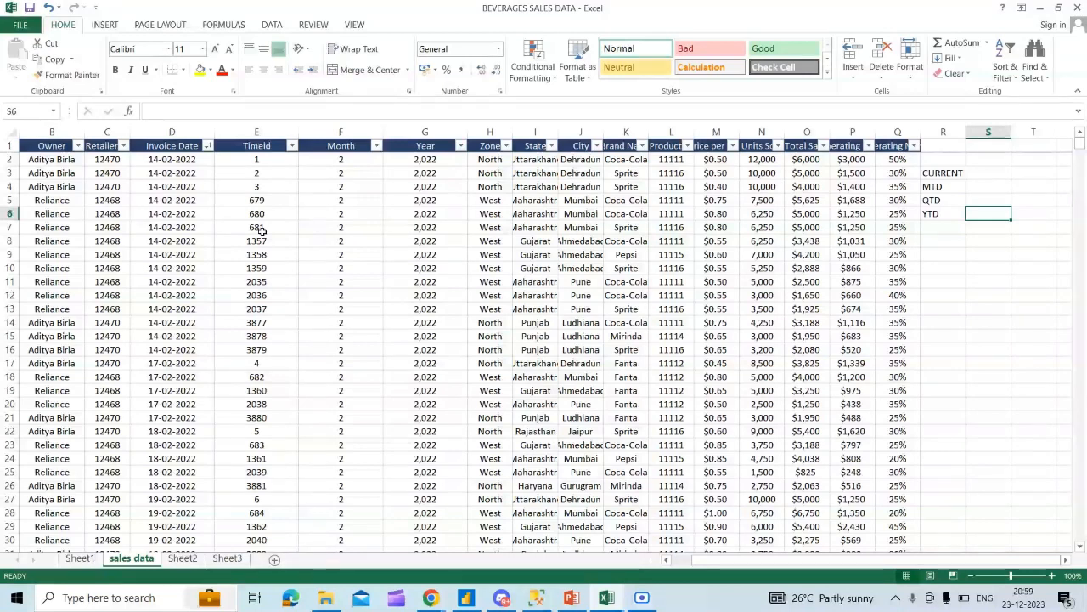
# Step: In the Invoice Date filter, deselect all of 2023 and include only its December dates
pyautogui.click(183, 191)
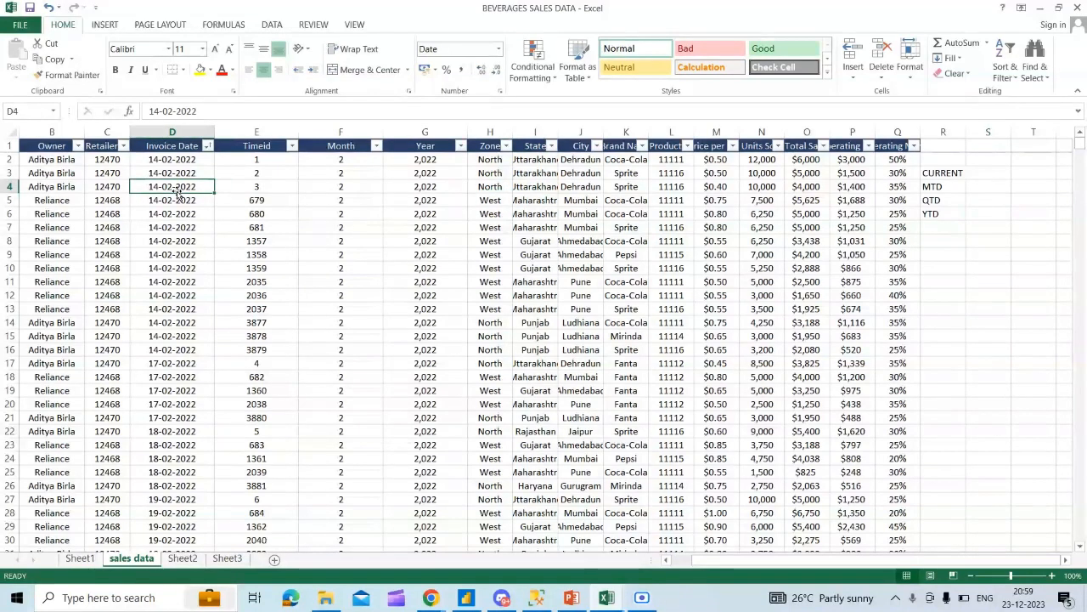
pyautogui.click(940, 185)
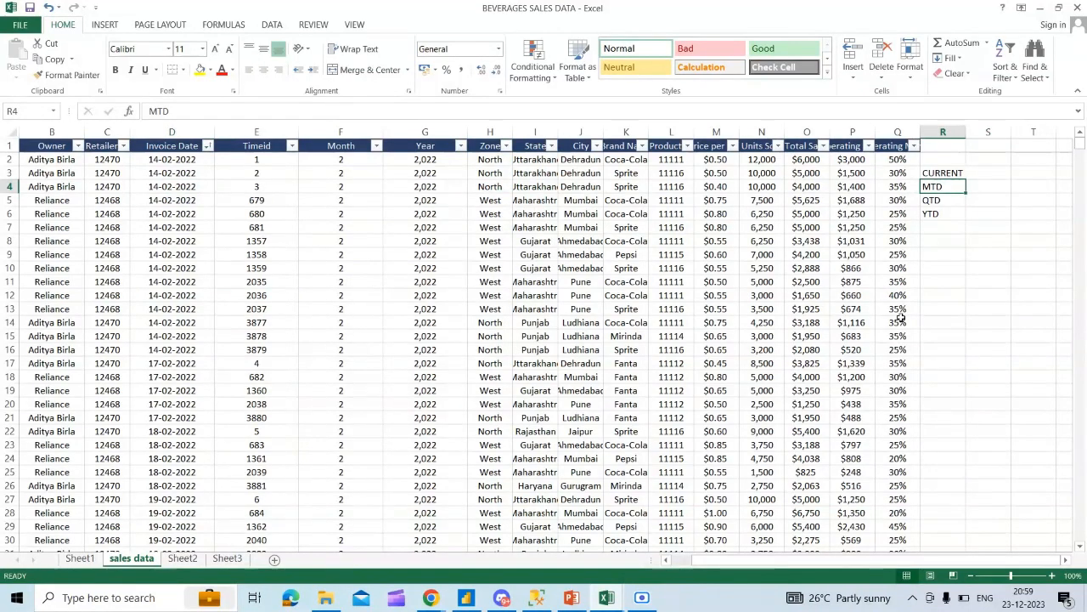
pyautogui.click(183, 205)
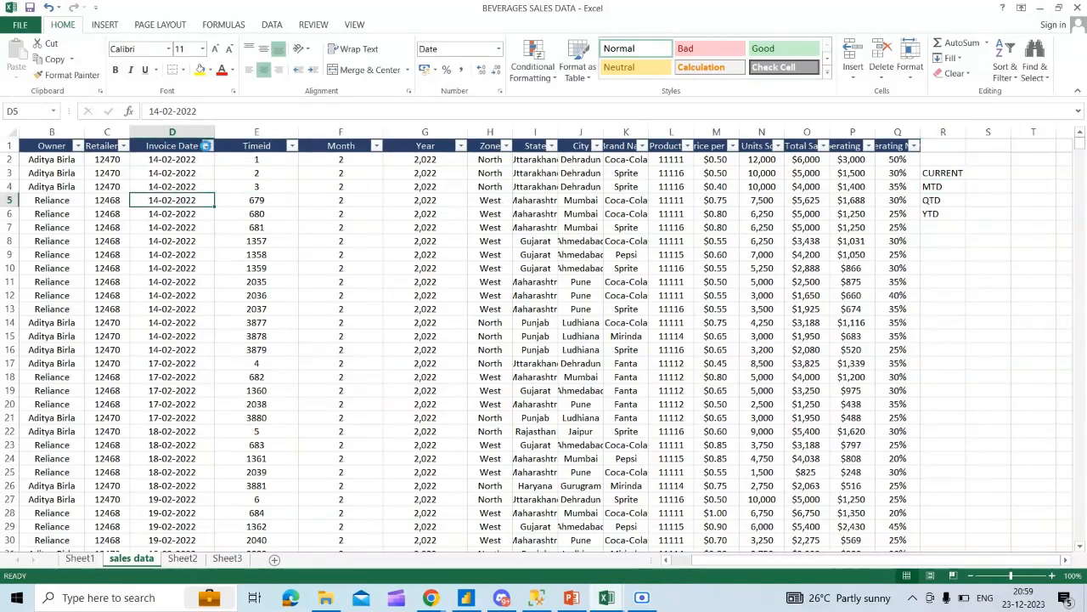
pyautogui.click(207, 146)
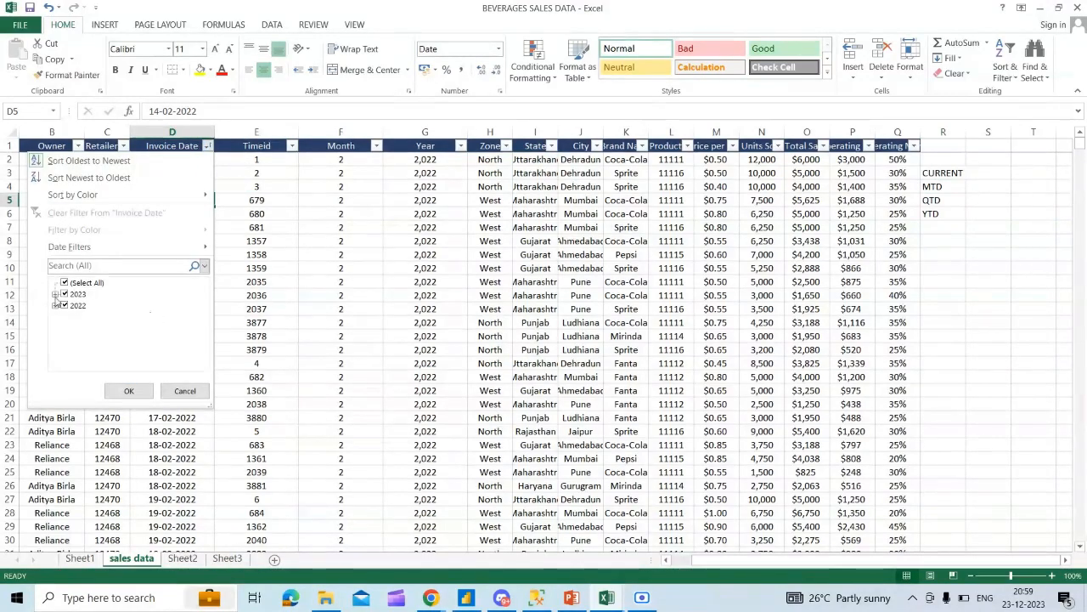
pyautogui.click(54, 294)
pyautogui.click(63, 283)
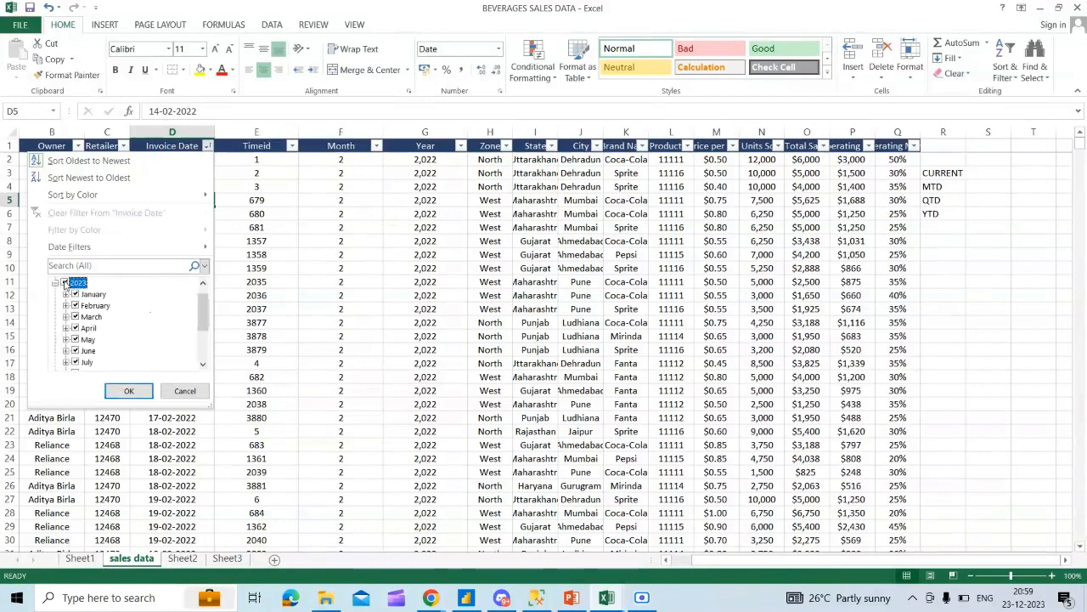
pyautogui.click(204, 364)
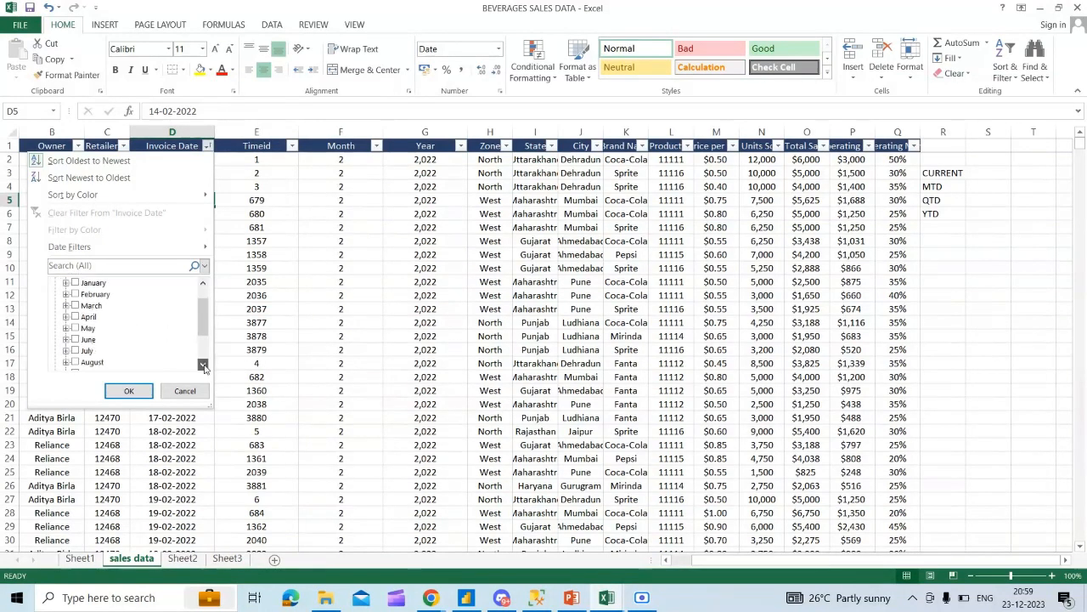
pyautogui.click(203, 365)
pyautogui.click(204, 365)
pyautogui.click(204, 364)
pyautogui.click(204, 364)
pyautogui.click(204, 365)
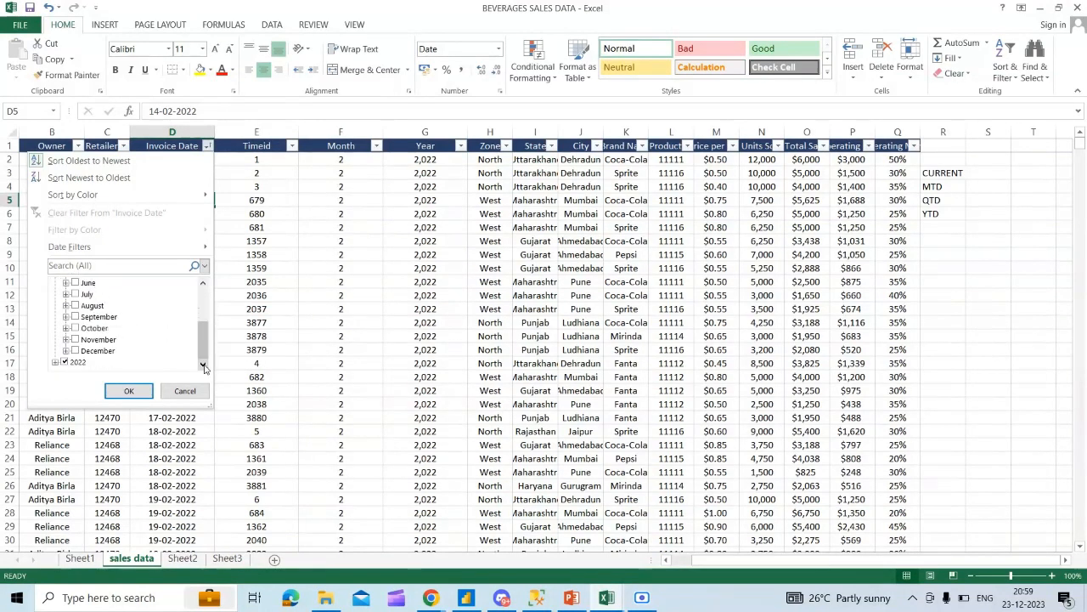
pyautogui.click(85, 351)
pyautogui.click(65, 352)
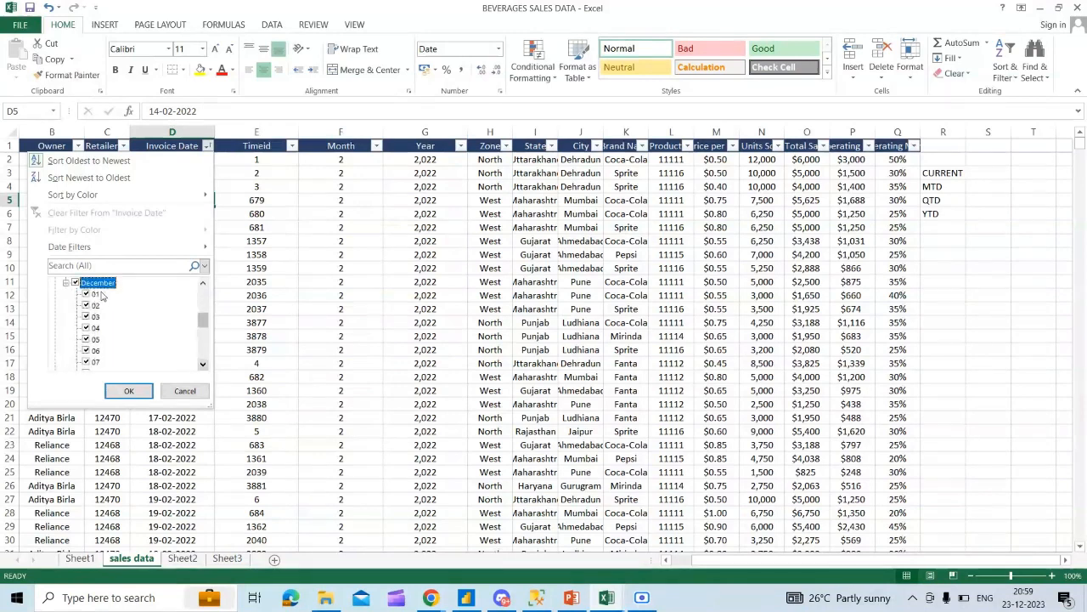
# Step: Exclude 2022 from the Invoice Date filter and apply it to show only December 2023 records
pyautogui.click(203, 365)
pyautogui.click(203, 366)
pyautogui.click(203, 365)
pyautogui.click(203, 365)
pyautogui.click(203, 365)
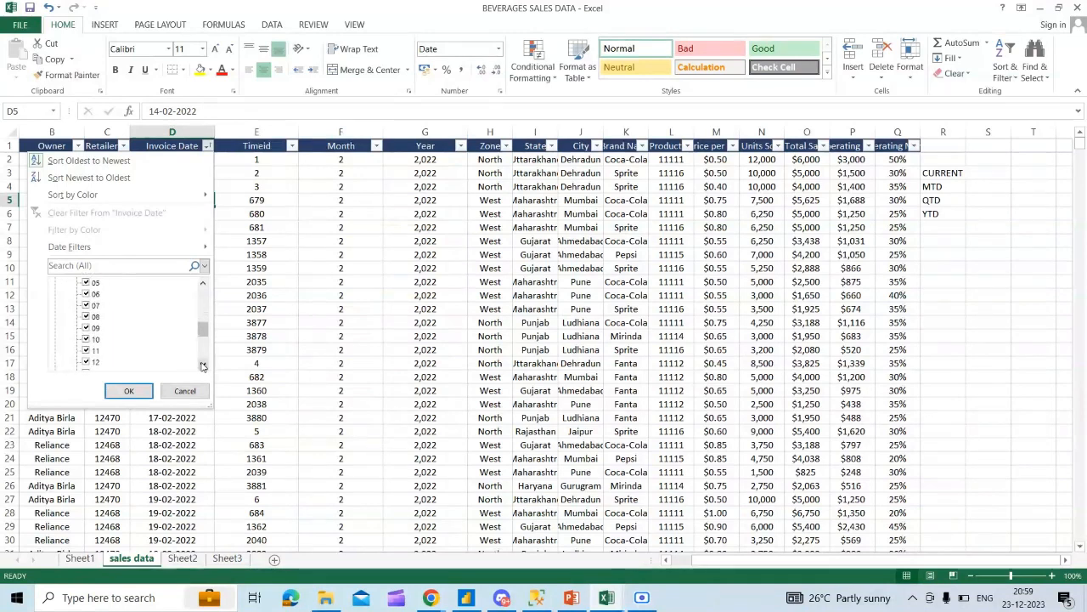
pyautogui.click(203, 365)
pyautogui.click(203, 365)
pyautogui.click(203, 365)
pyautogui.click(203, 365)
pyautogui.click(203, 365)
pyautogui.click(203, 366)
pyautogui.click(203, 365)
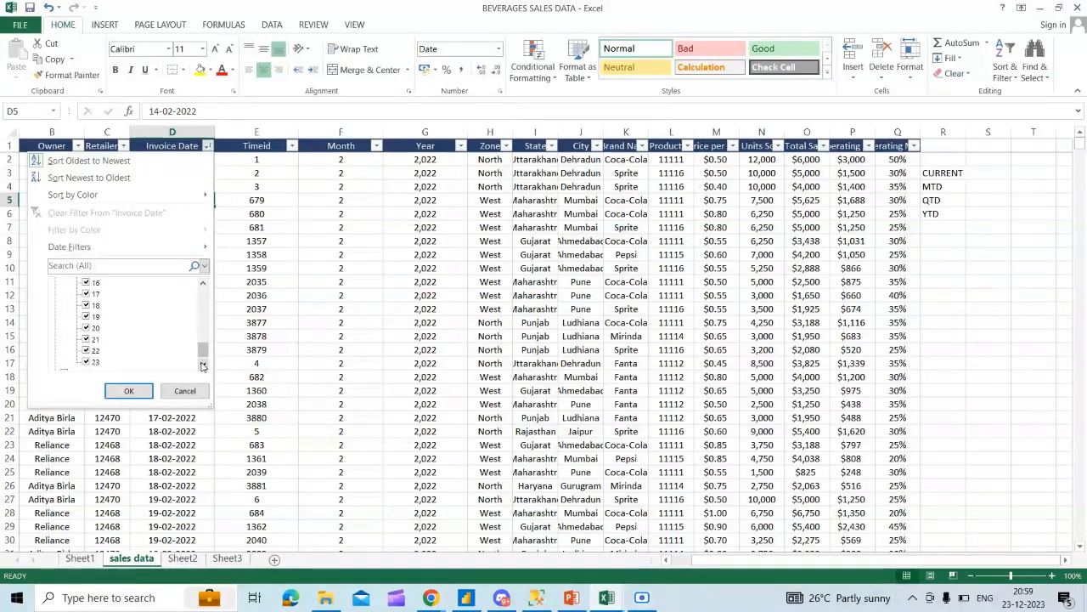
pyautogui.click(204, 365)
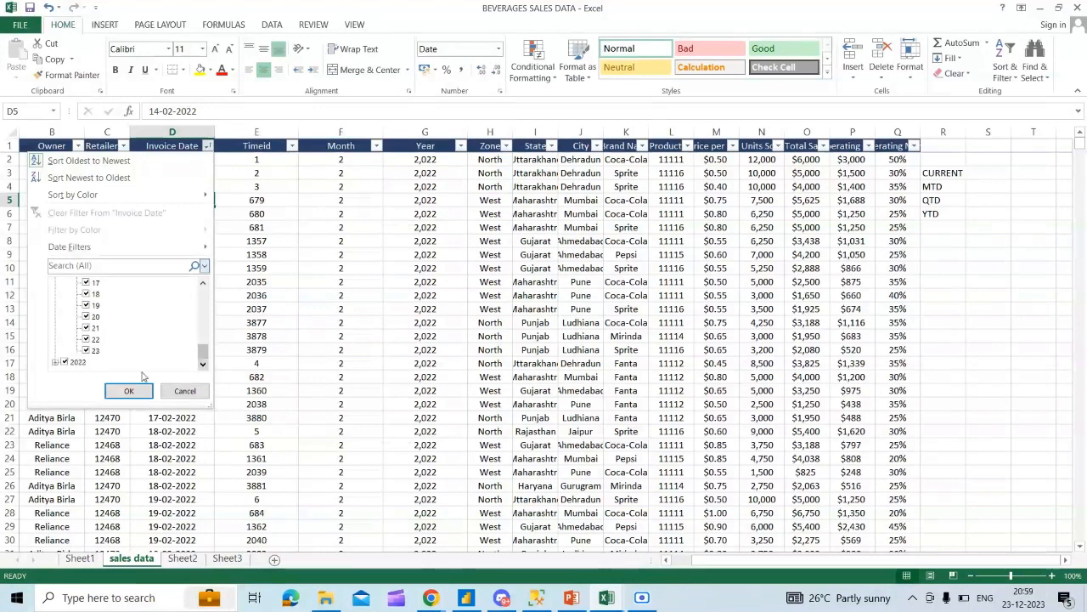
pyautogui.click(68, 363)
pyautogui.click(55, 362)
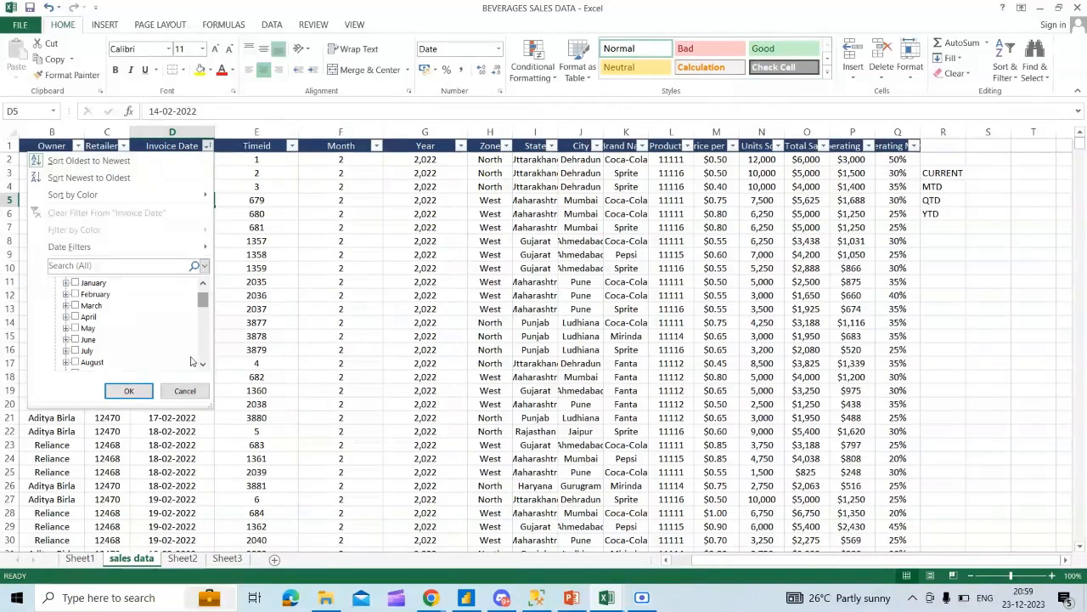
pyautogui.scroll(-1, 178, 357)
pyautogui.click(202, 365)
pyautogui.click(202, 364)
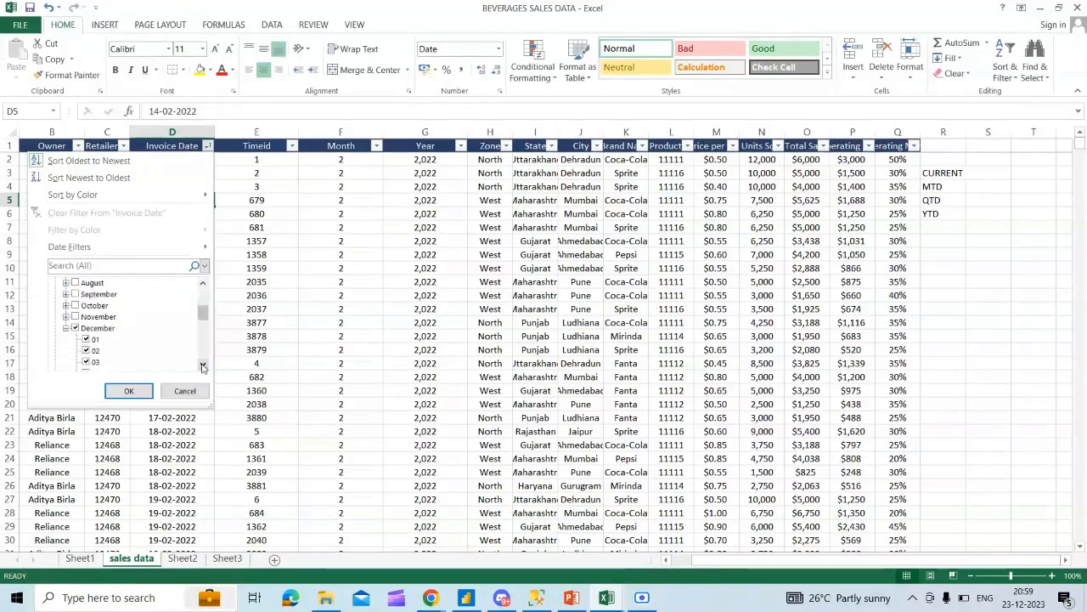
pyautogui.click(128, 390)
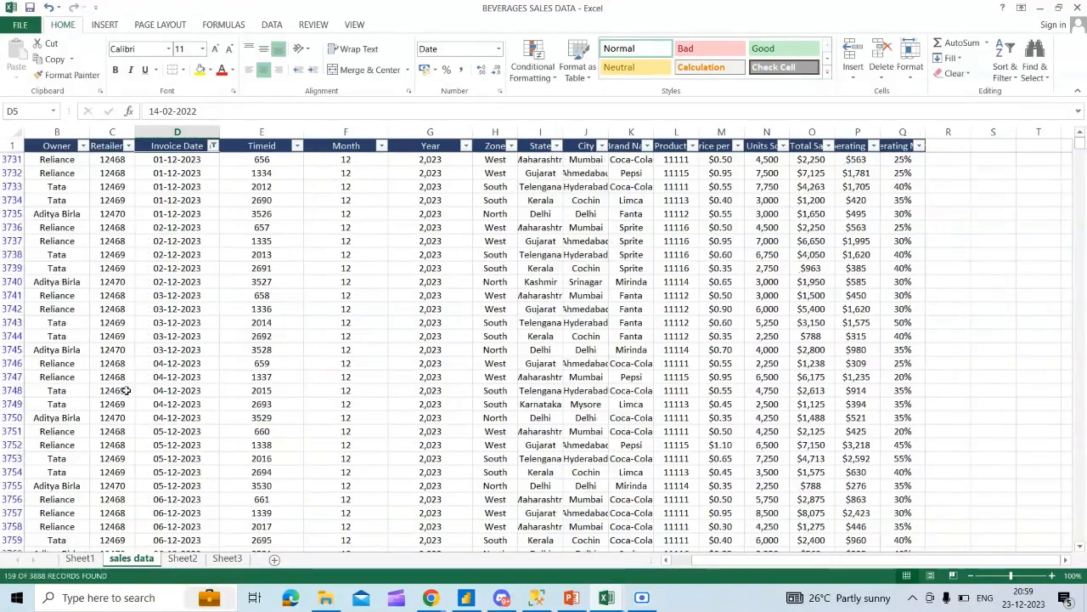
# Step: Select all filtered December 2023 values in the Total Sales column to read their sum
pyautogui.click(261, 146)
pyautogui.press('Left')
pyautogui.press('Left')
pyautogui.press('Left')
pyautogui.press('Left')
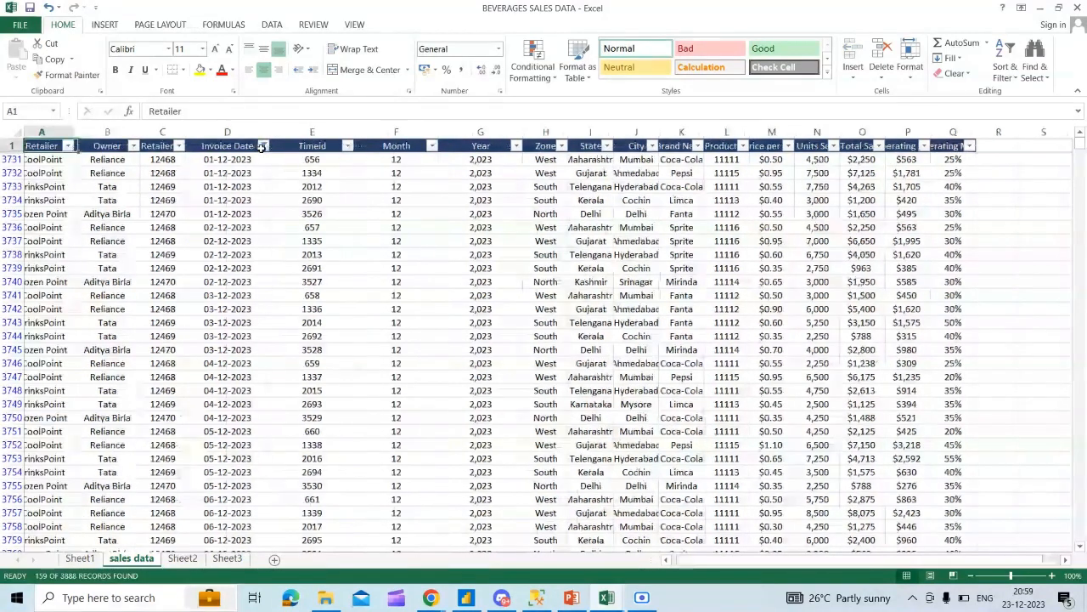
pyautogui.press('Right')
pyautogui.press('Right')
pyautogui.press('Right')
pyautogui.press('Right')
pyautogui.press('Right')
pyautogui.press('Right')
pyautogui.press('Right')
pyautogui.press('Right')
pyautogui.press('Right')
pyautogui.press('Right')
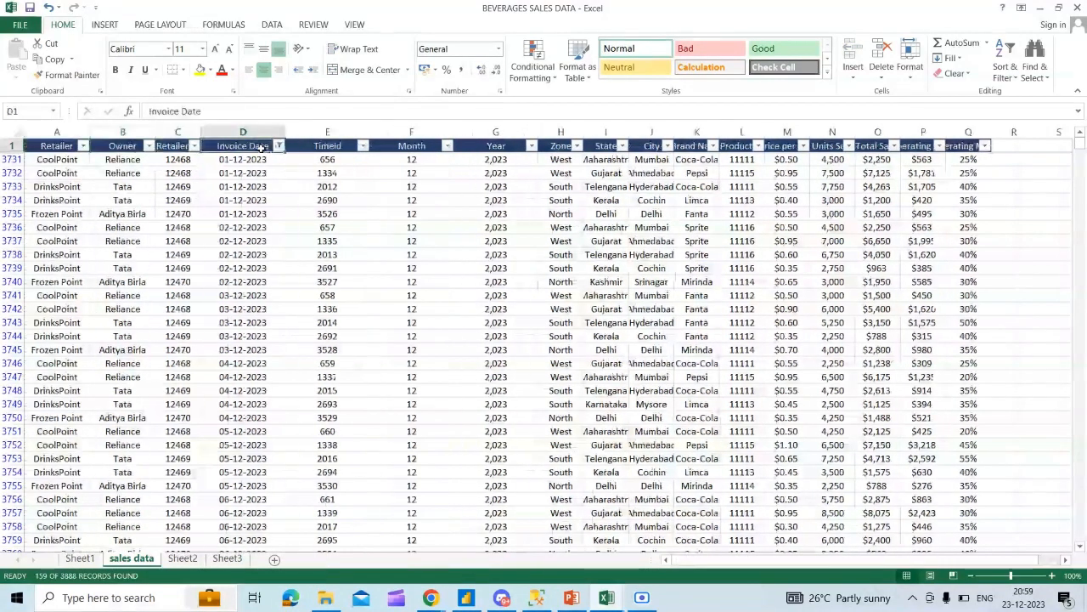
pyautogui.press('Right')
pyautogui.press('Right')
pyautogui.press('Right')
pyautogui.press('Right')
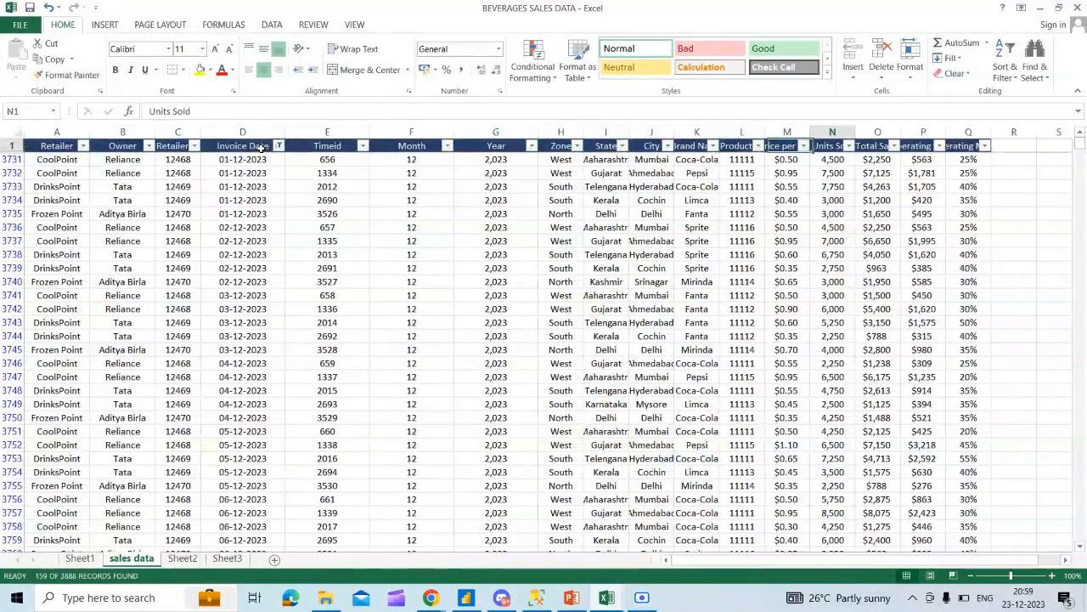
pyautogui.press('Down')
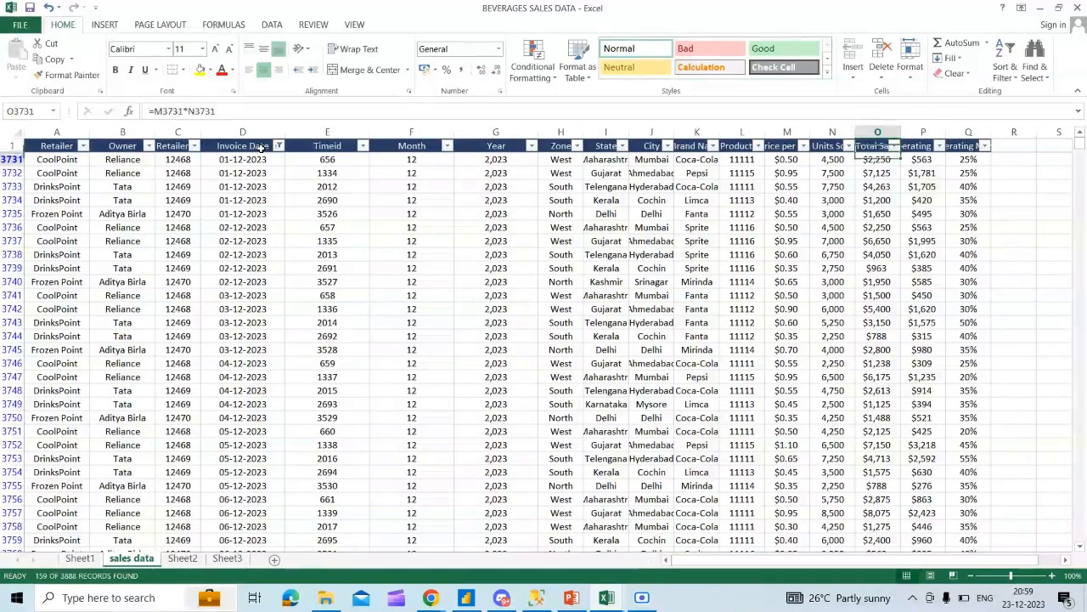
pyautogui.hotkey('ctrl', 'shift', 'Down')
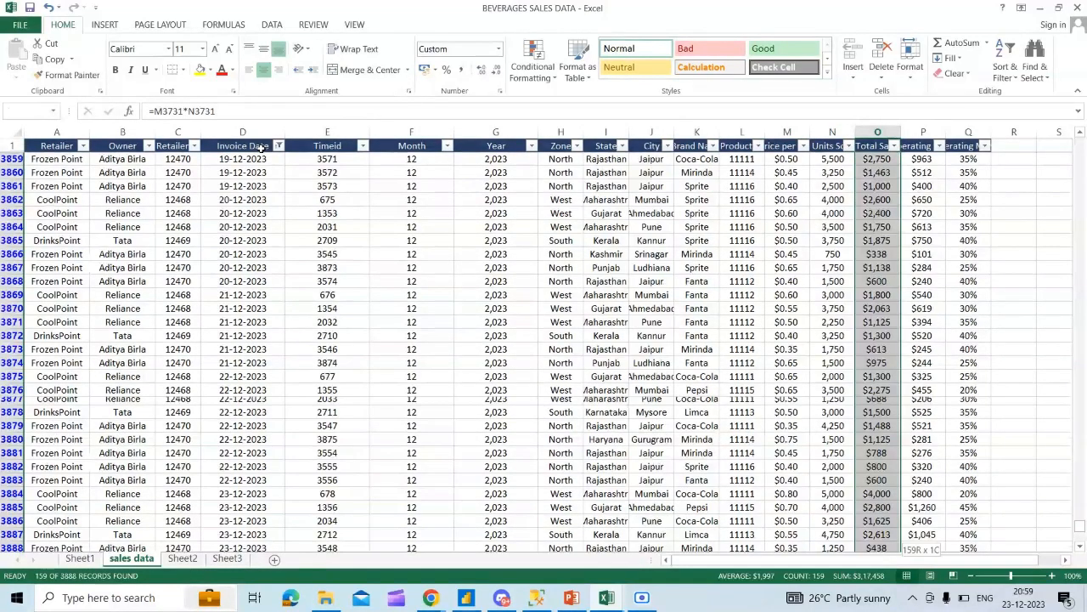
pyautogui.hotkey('ctrl', 'Up')
pyautogui.press('Down')
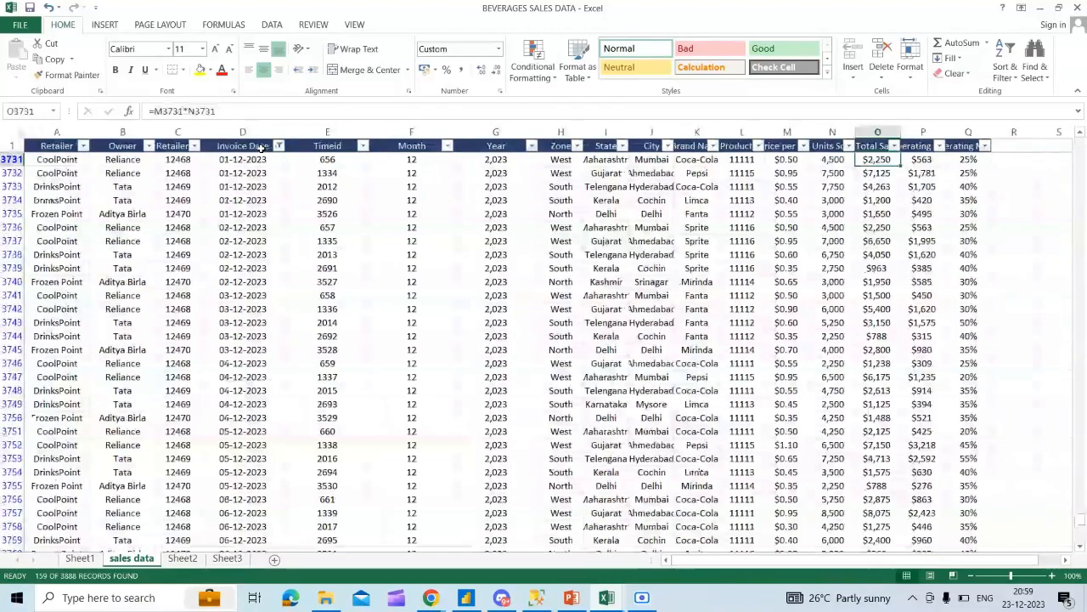
pyautogui.hotkey('ctrl', 'shift', 'Down')
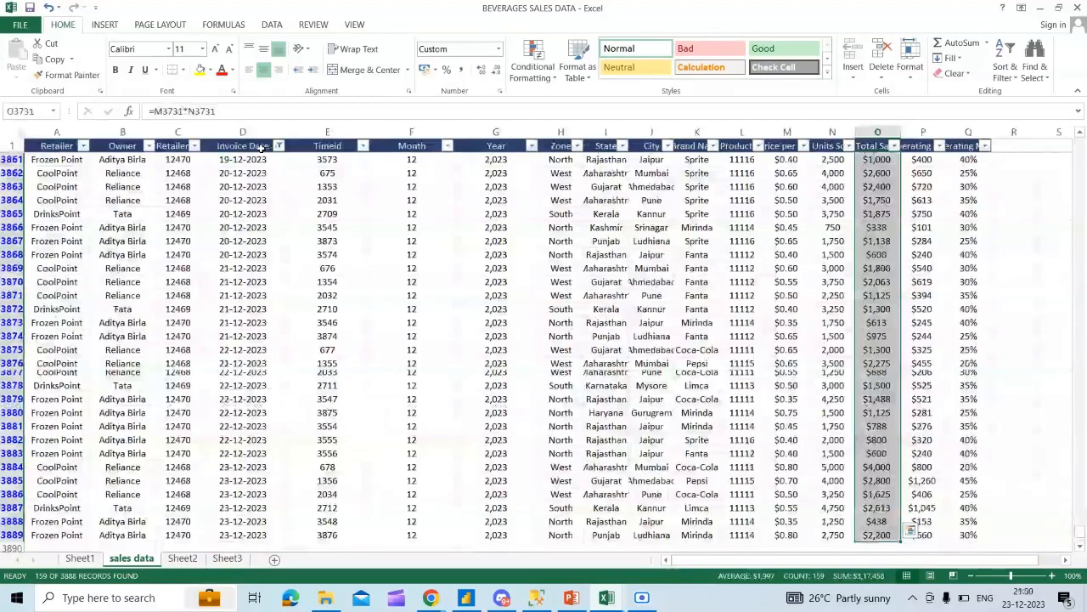
pyautogui.press('Up')
pyautogui.press('Down')
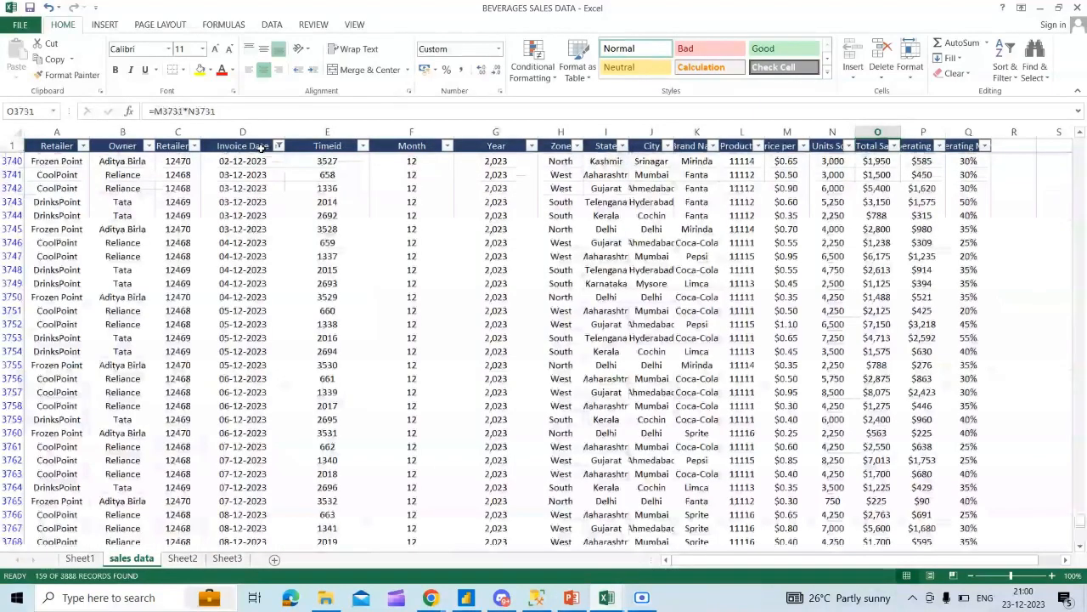
pyautogui.press('Right')
pyautogui.press('Right')
pyautogui.press('Right')
pyautogui.press('Right')
pyautogui.hotkey('ctrl', 'Up')
pyautogui.press('Left')
pyautogui.press('Left')
pyautogui.press('Left')
pyautogui.press('Left')
pyautogui.press('Left')
pyautogui.press('Left')
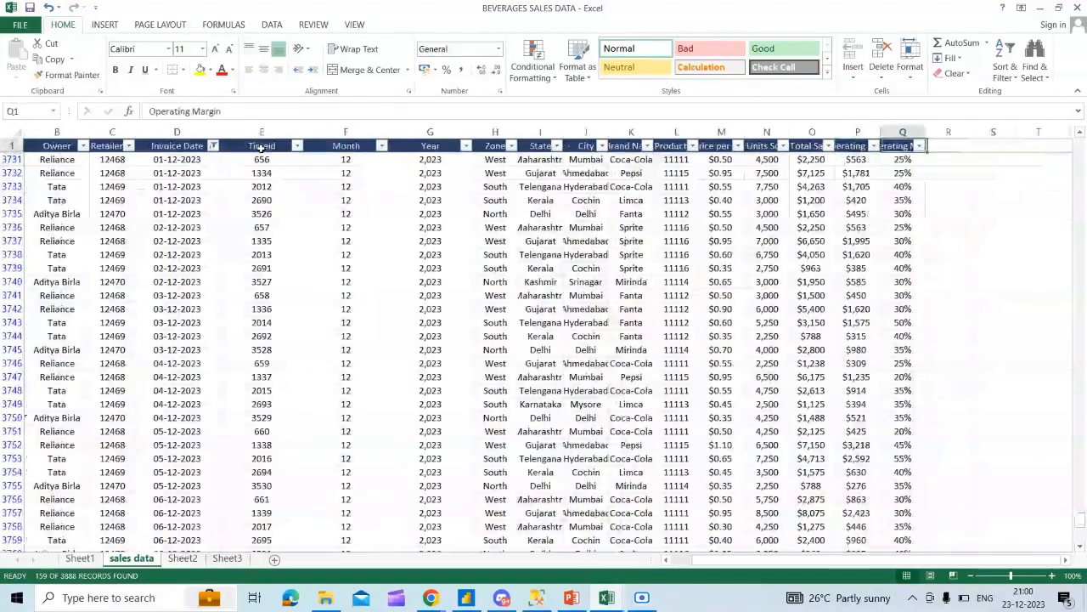
pyautogui.press('Left')
pyautogui.press('Left')
pyautogui.press('Left')
pyautogui.press('Left')
pyautogui.press('Left')
pyautogui.press('Left')
pyautogui.press('Left')
pyautogui.press('Left')
pyautogui.press('Left')
pyautogui.press('Left')
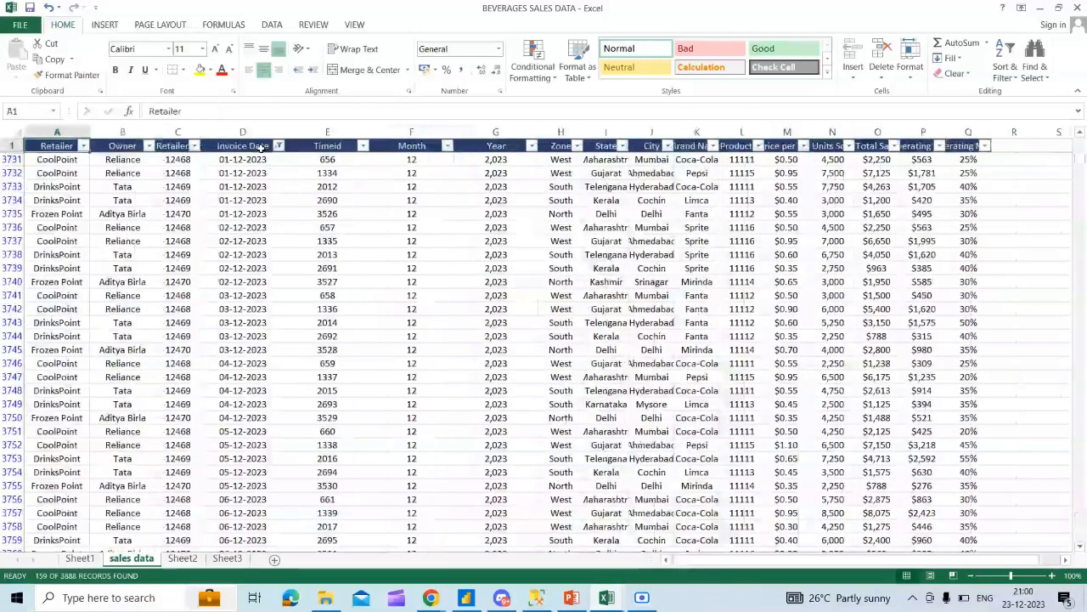
# Step: Add October and November 2023 alongside December in the Invoice Date filter and apply it
pyautogui.click(259, 147)
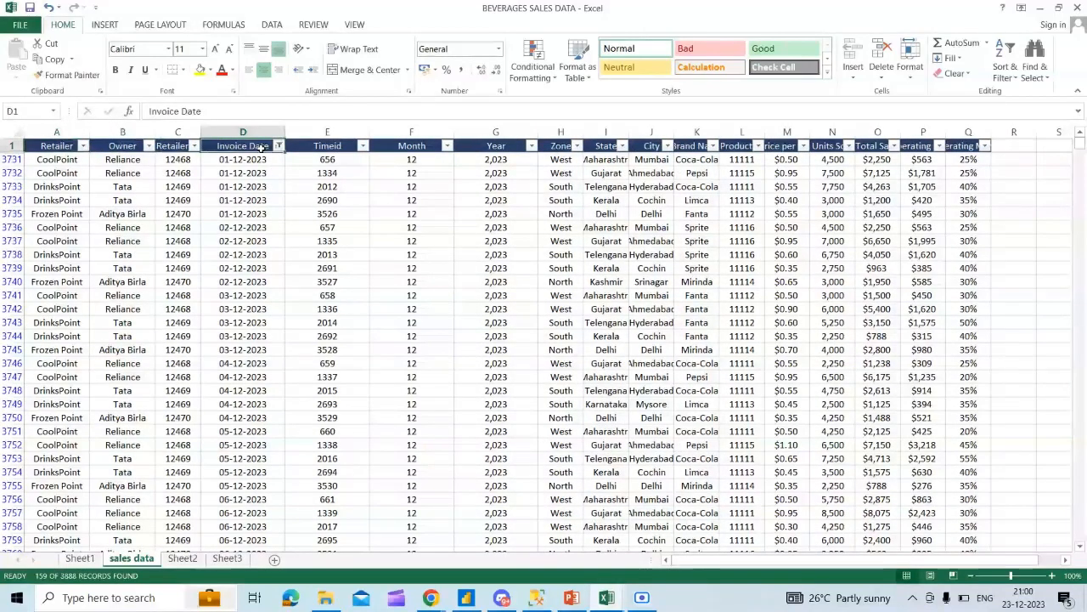
pyautogui.click(279, 146)
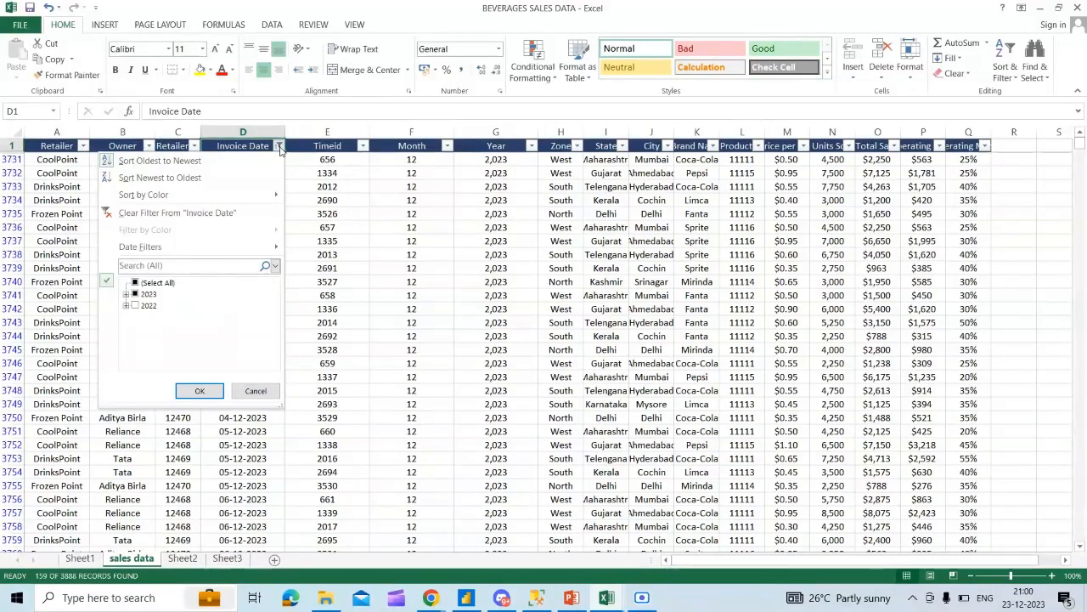
pyautogui.click(126, 294)
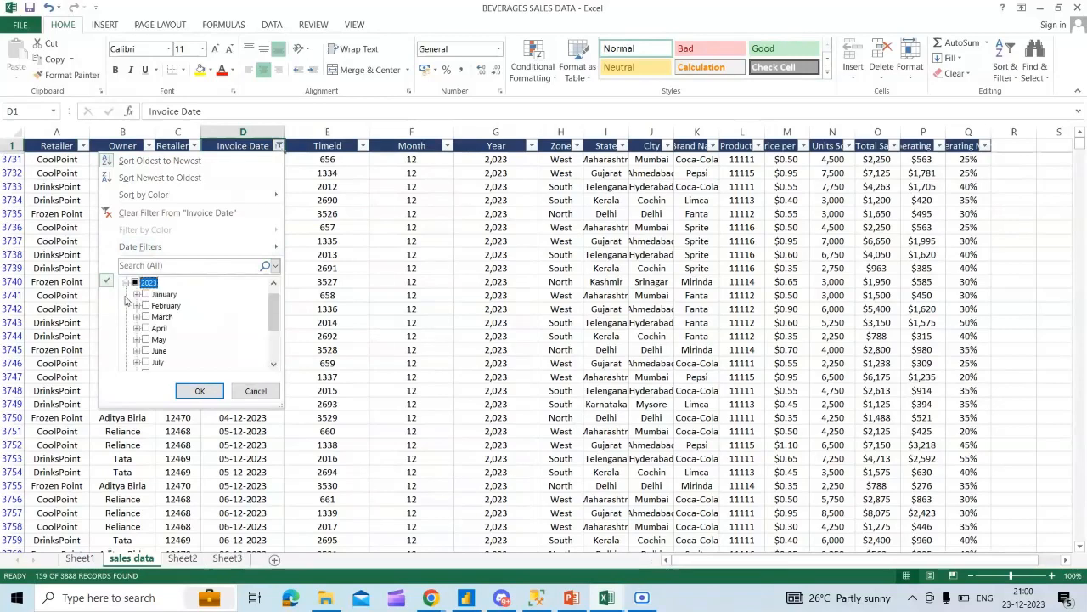
pyautogui.click(273, 365)
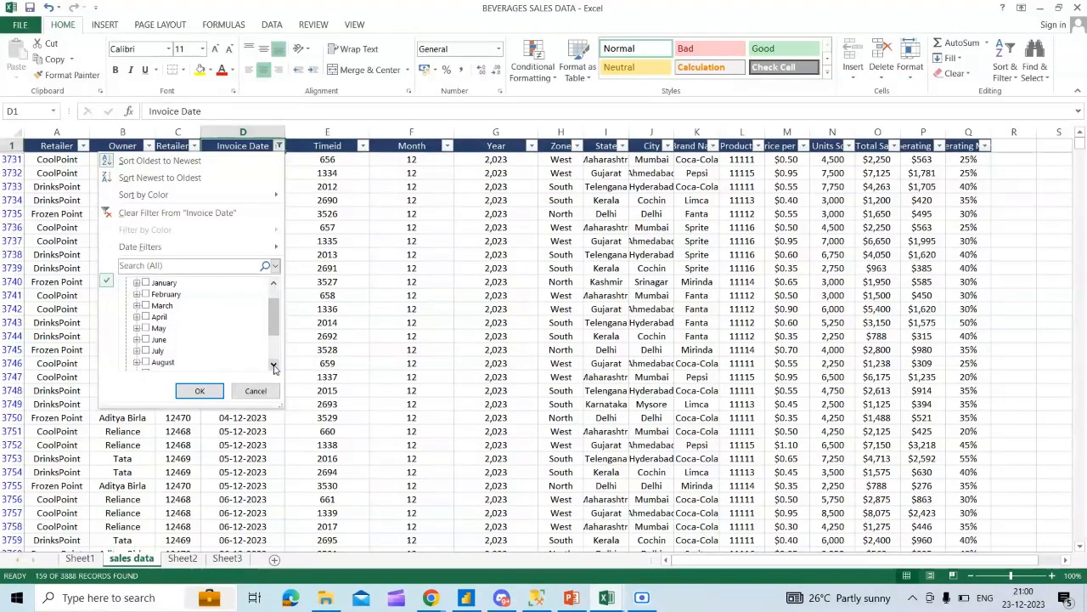
pyautogui.click(273, 365)
pyautogui.click(274, 364)
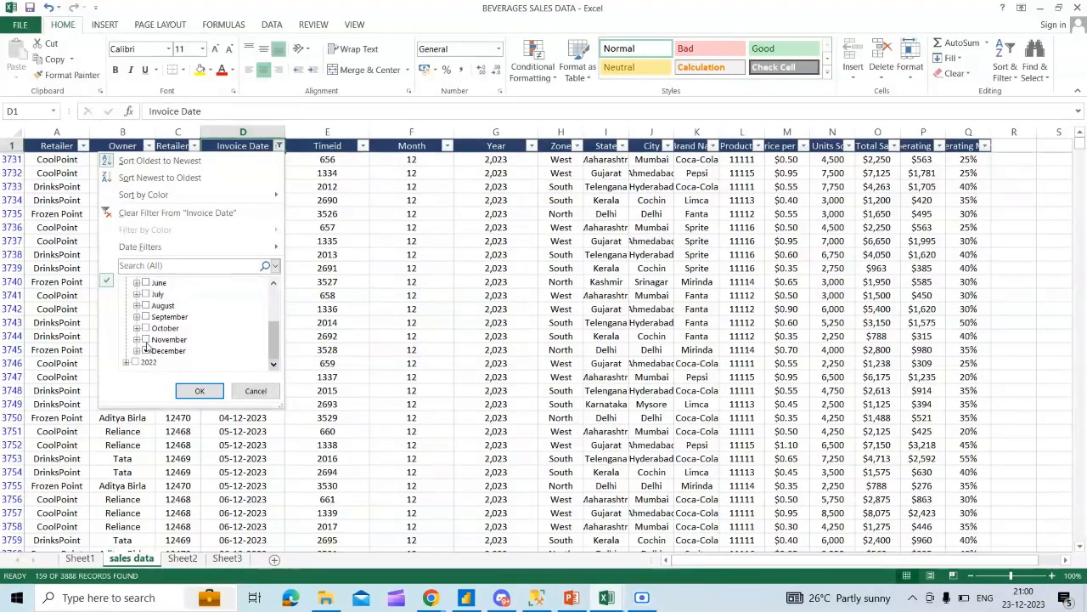
pyautogui.click(145, 340)
pyautogui.click(145, 328)
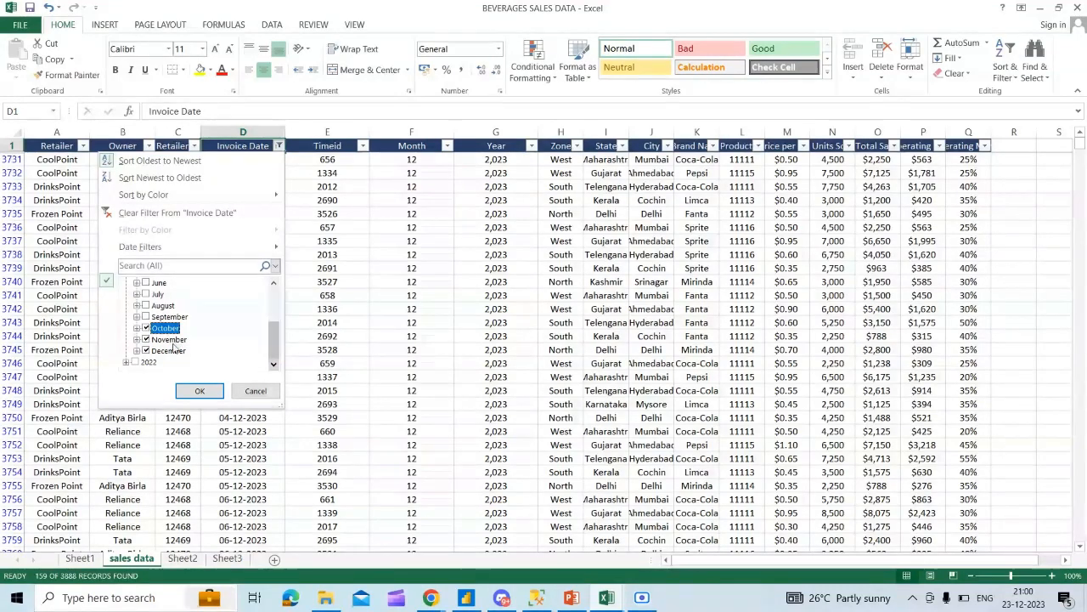
pyautogui.click(199, 390)
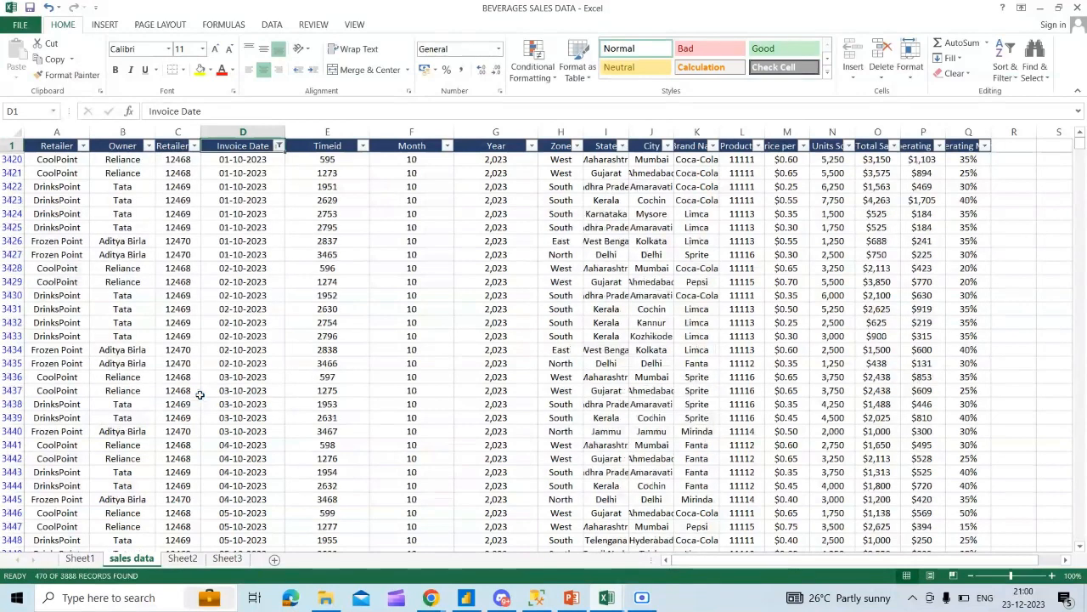
# Step: Select all filtered October to December 2023 values in the Total Sales column to read their sum
pyautogui.click(818, 146)
pyautogui.press('Right')
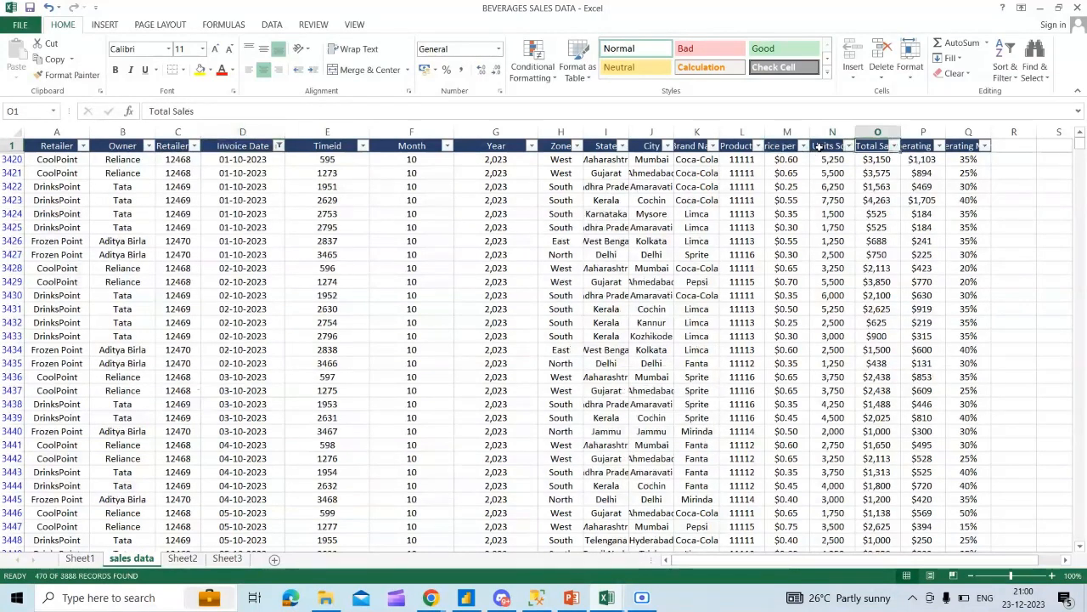
pyautogui.press('Down')
pyautogui.hotkey('ctrl', 'shift', 'Down')
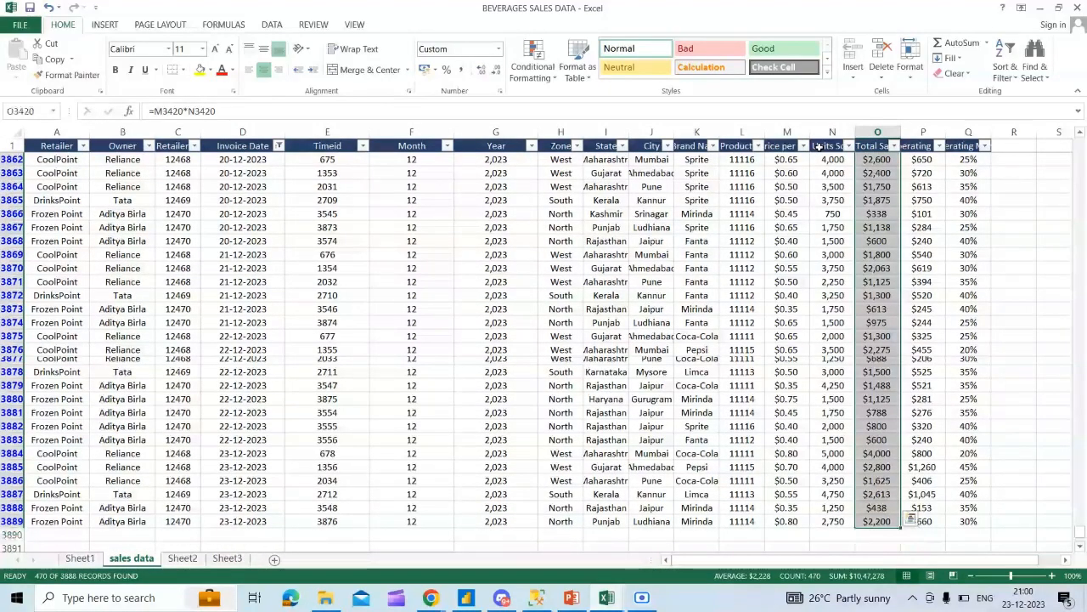
pyautogui.hotkey('ctrl', 'Up')
pyautogui.press('Down')
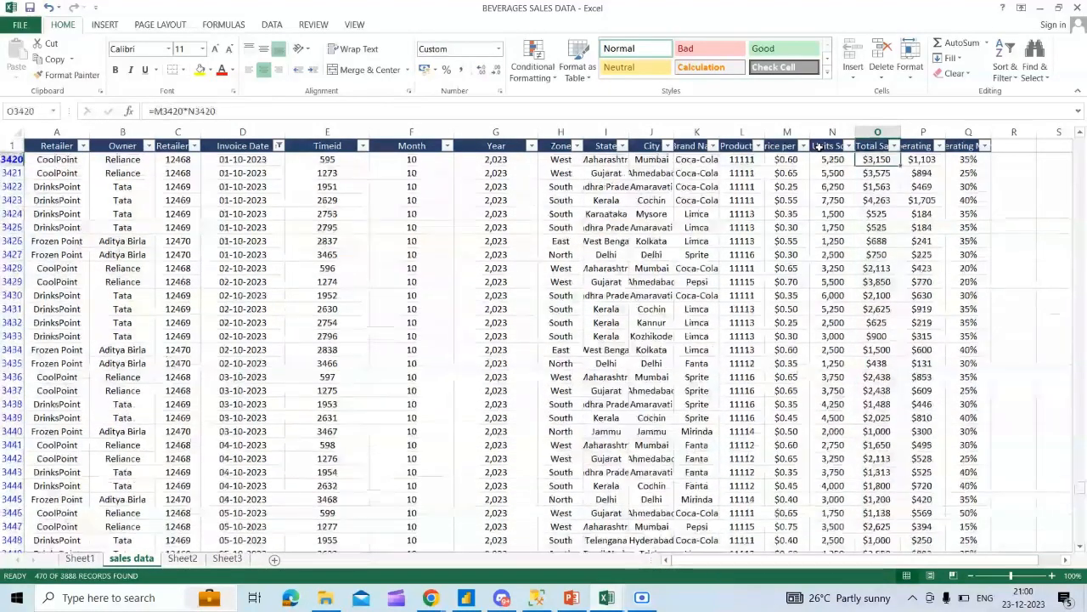
# Step: Enter 10427 in cell C6 of Sheet1
pyautogui.click(182, 558)
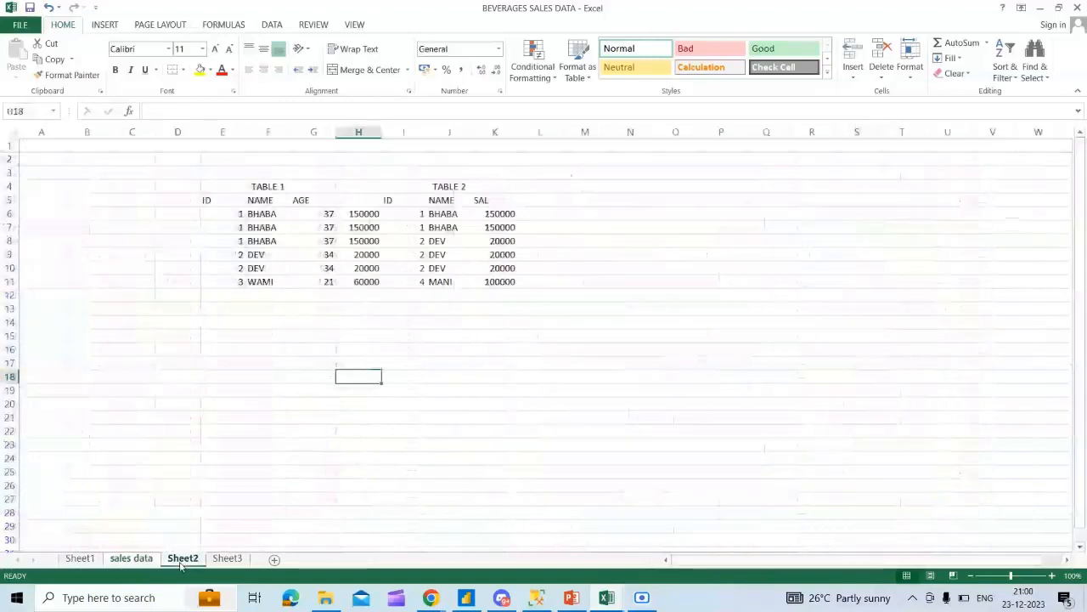
pyautogui.click(79, 558)
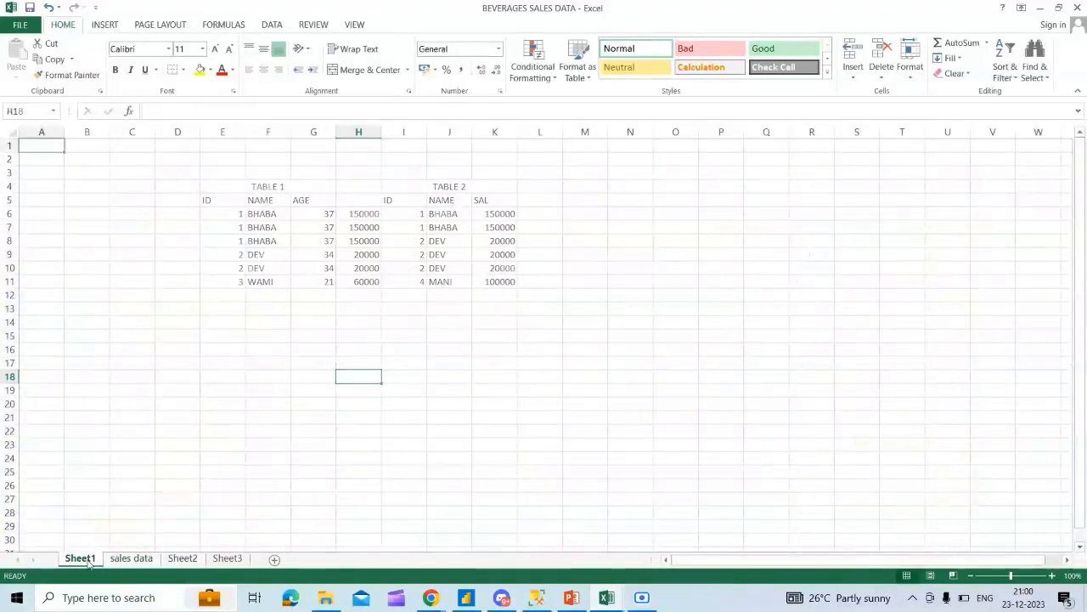
pyautogui.click(129, 213)
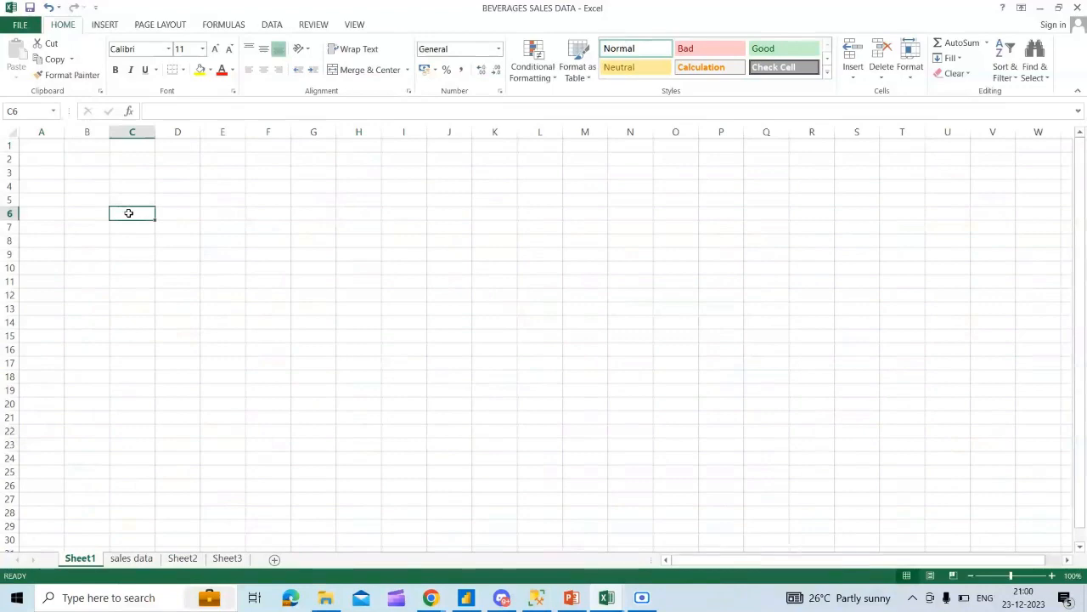
pyautogui.write('10')
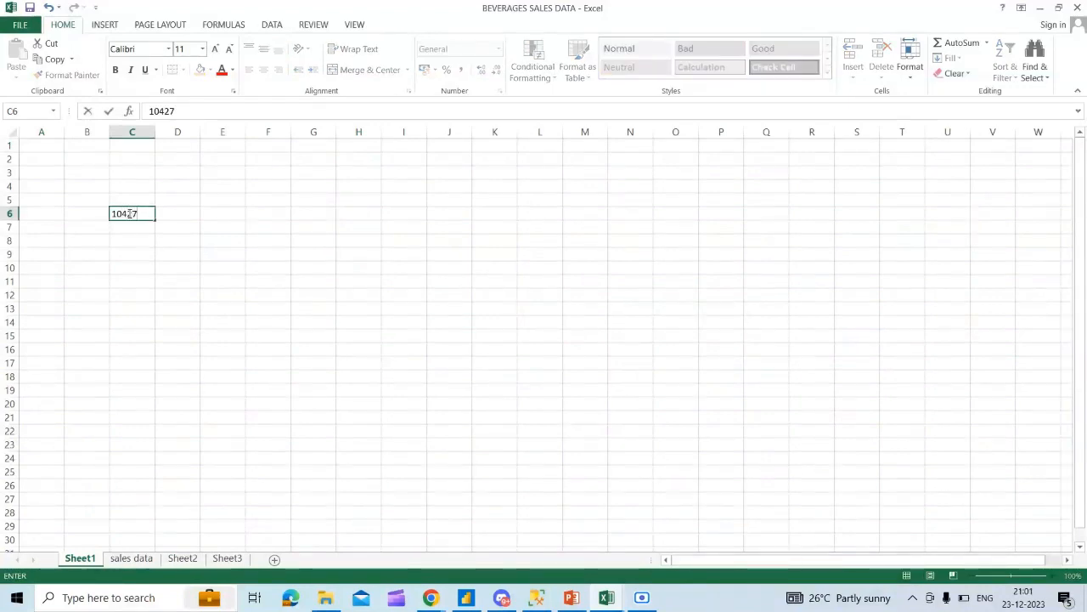
pyautogui.write('427')
# Step: Recheck the sum of the filtered Total Sales column and correct cell C6 on Sheet1 to 1047277
pyautogui.click(118, 559)
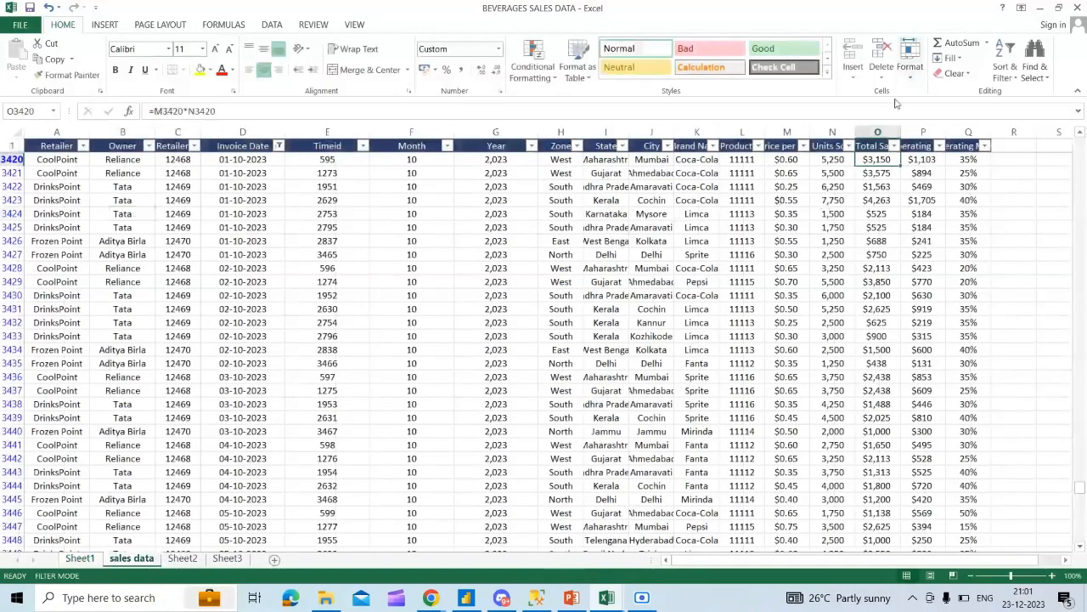
pyautogui.click(879, 132)
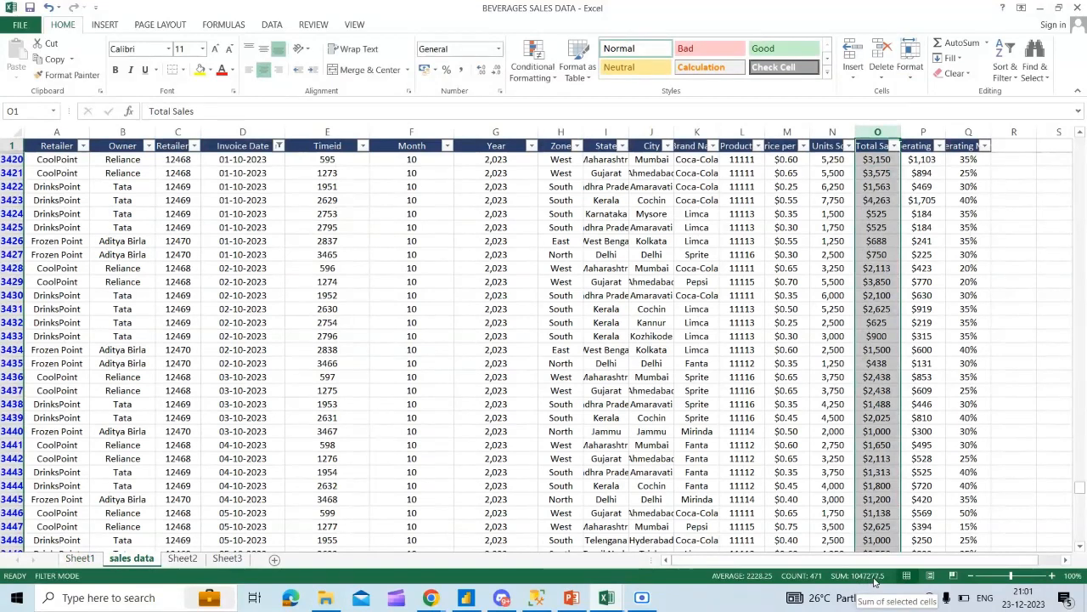
pyautogui.click(80, 558)
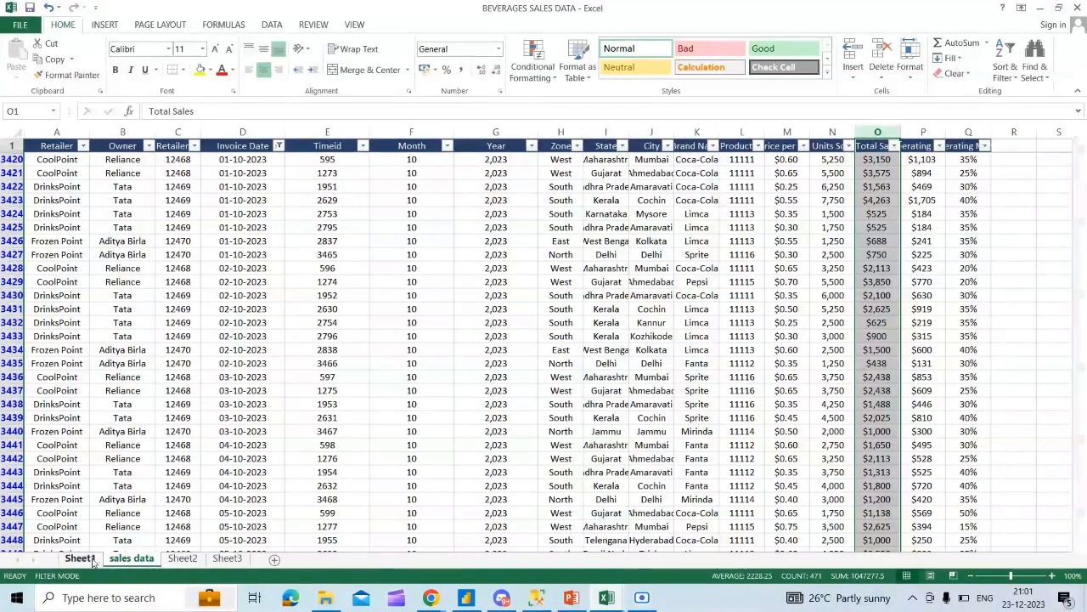
pyautogui.doubleClick(153, 213)
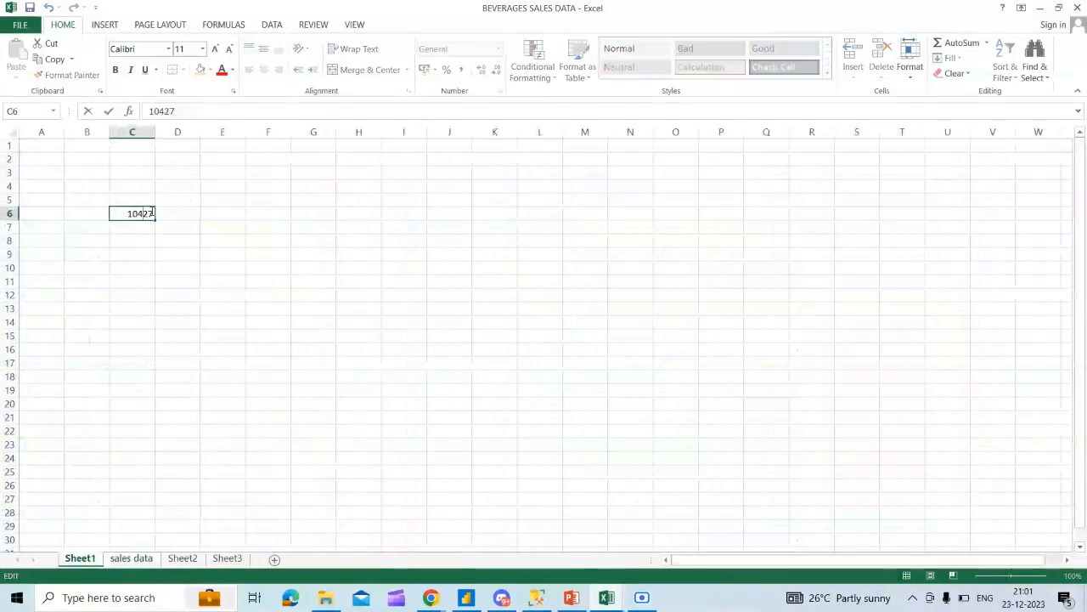
pyautogui.press('BackSpace')
pyautogui.press('BackSpace')
pyautogui.write('72')
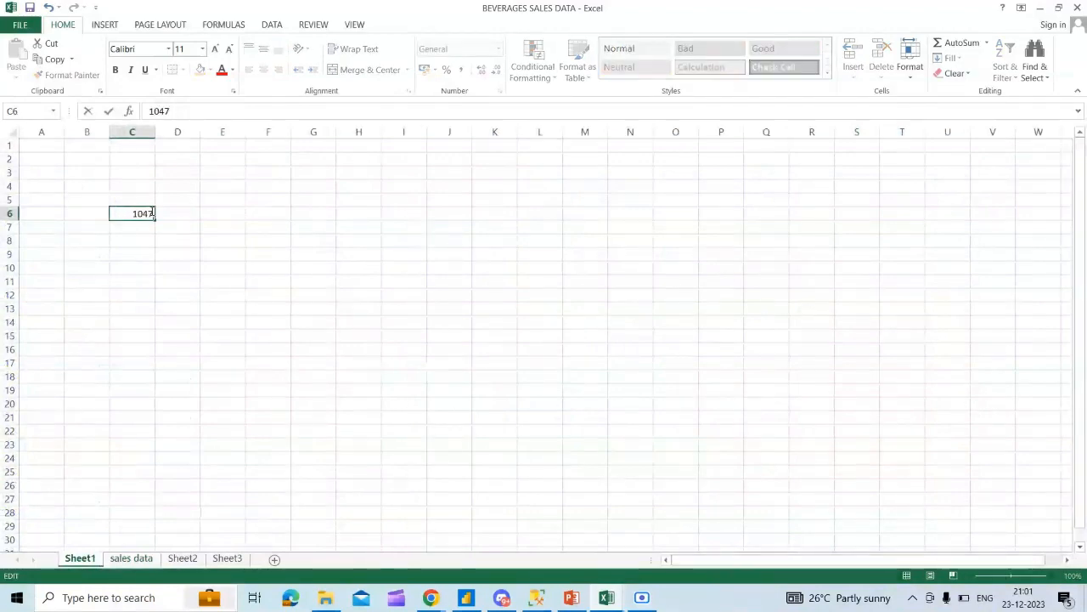
pyautogui.write('77')
pyautogui.press('Tab')
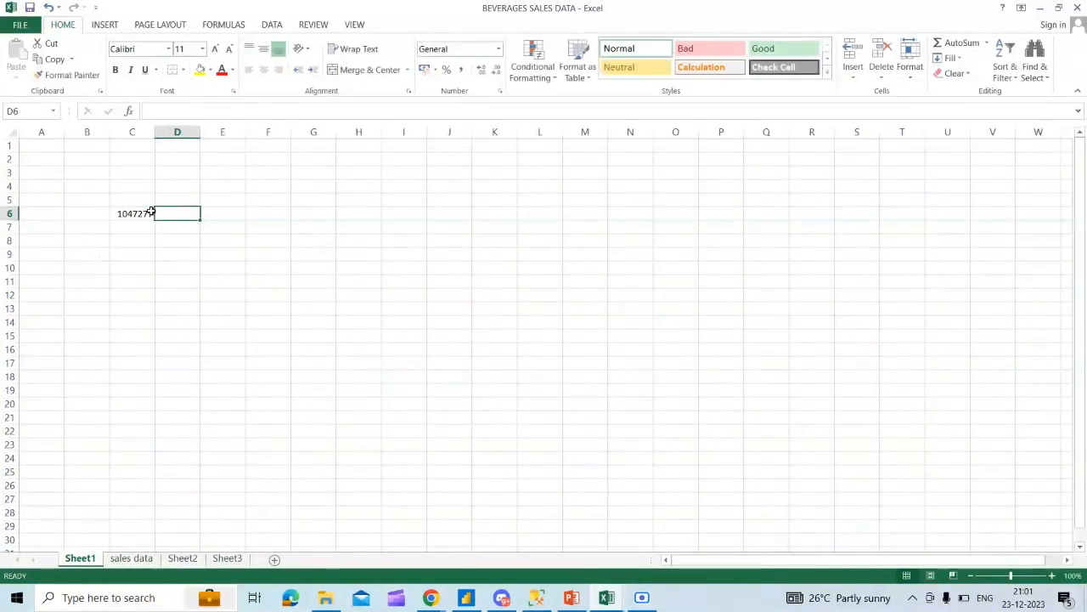
# Step: Label the quarter figure QTD in cell B6 and enter MTD in cell B5 above it
pyautogui.click(84, 216)
pyautogui.write('QTY')
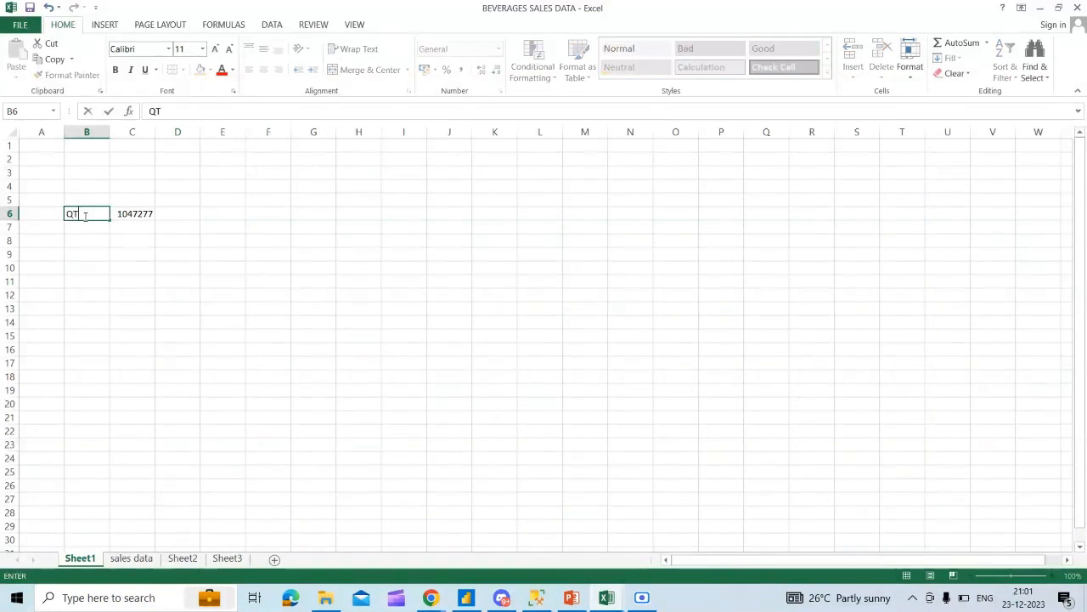
pyautogui.press('Tab')
pyautogui.click(80, 197)
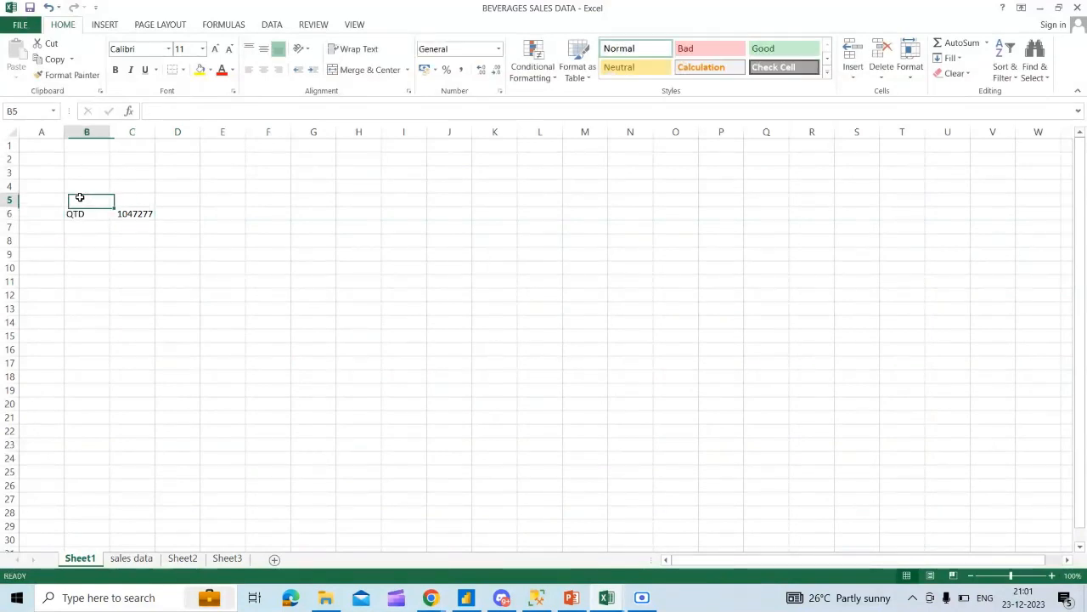
pyautogui.write('MTD')
pyautogui.press('Tab')
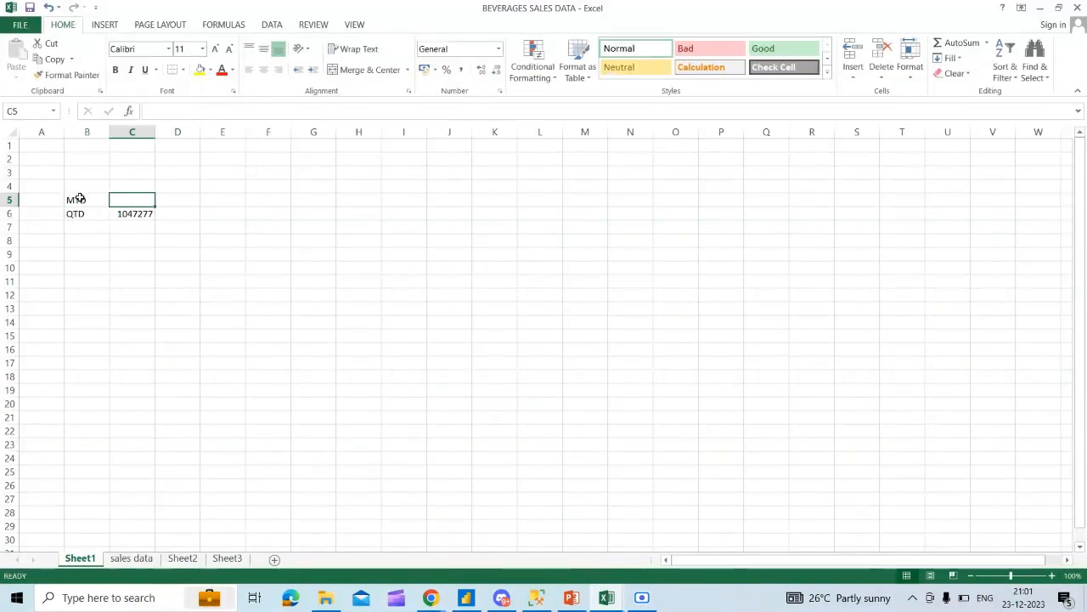
# Step: On the sales data sheet, remove October and November from the Invoice Date filter, keeping only December 2023
pyautogui.click(132, 558)
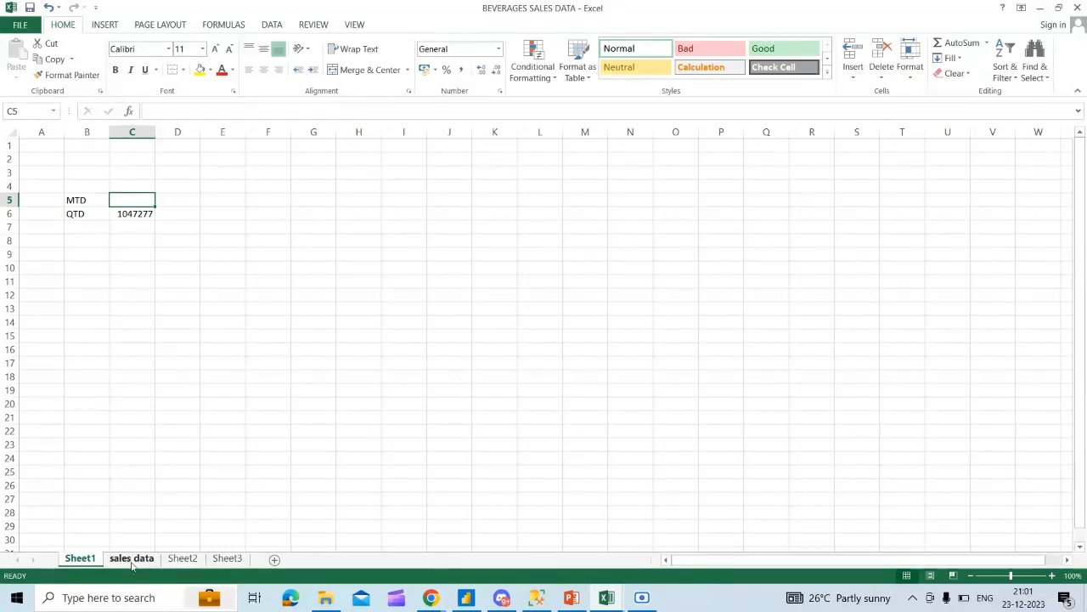
pyautogui.click(712, 294)
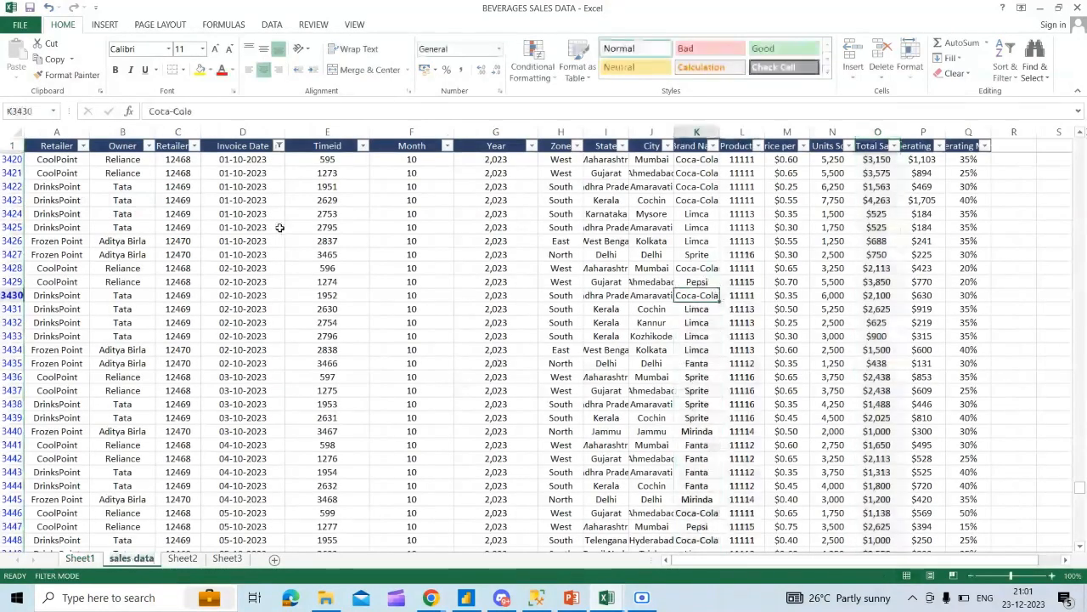
pyautogui.click(277, 146)
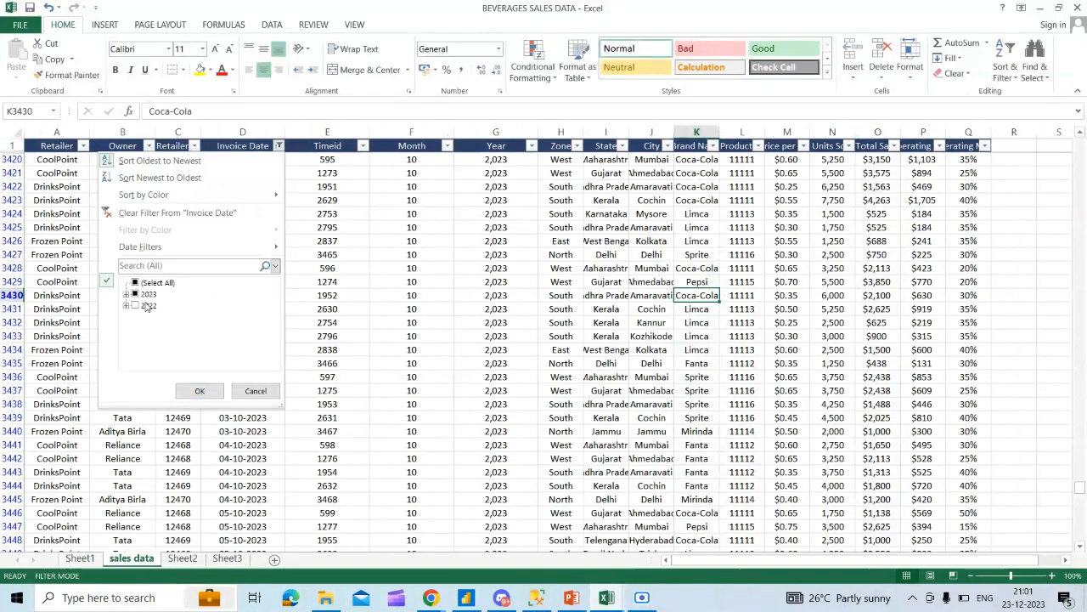
pyautogui.click(125, 302)
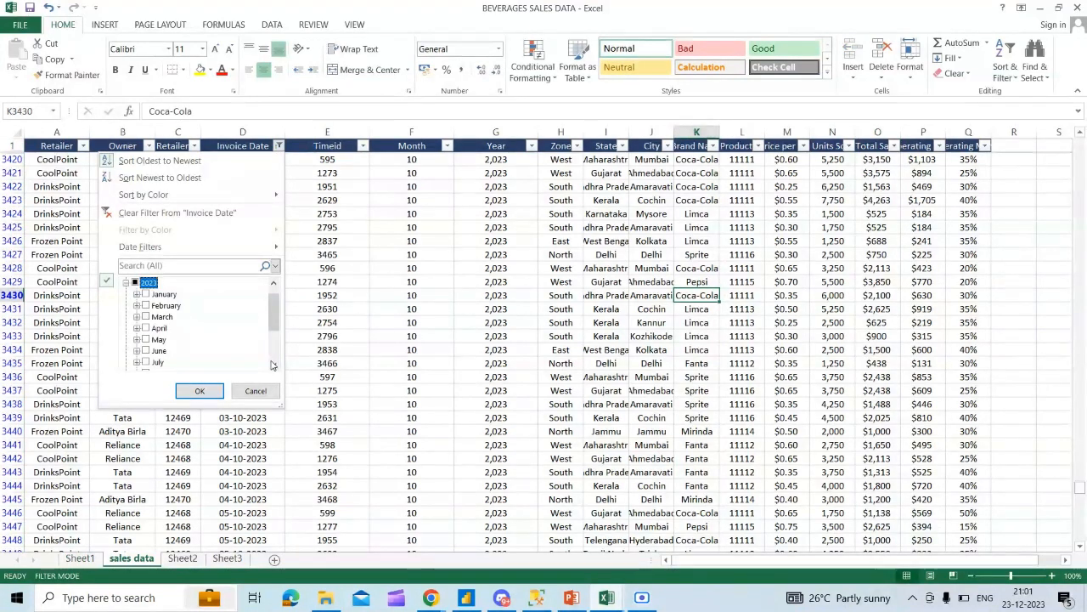
pyautogui.scroll(-2, 274, 364)
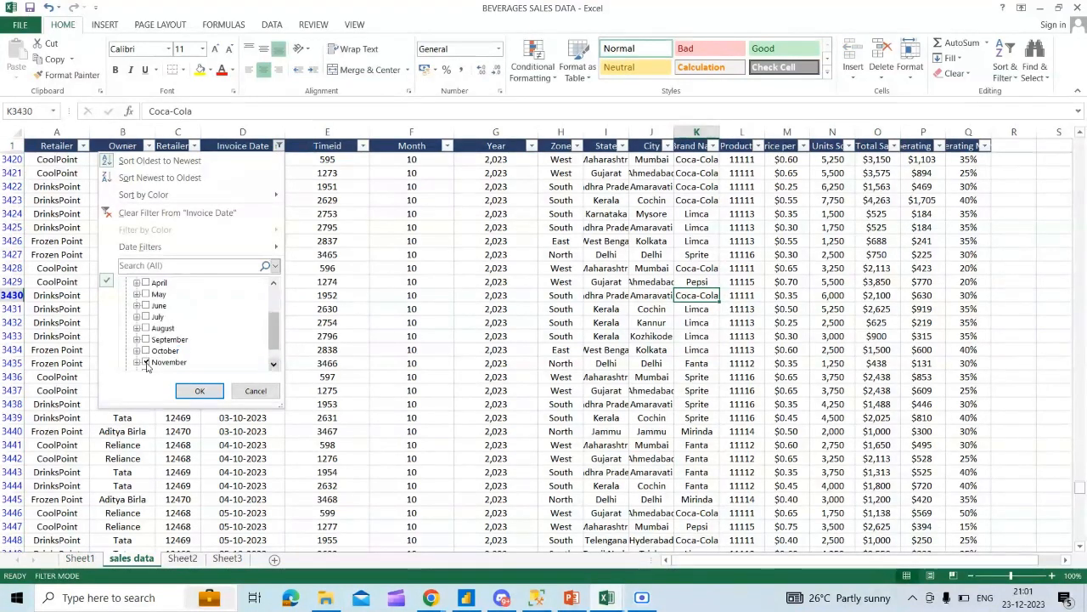
pyautogui.click(189, 390)
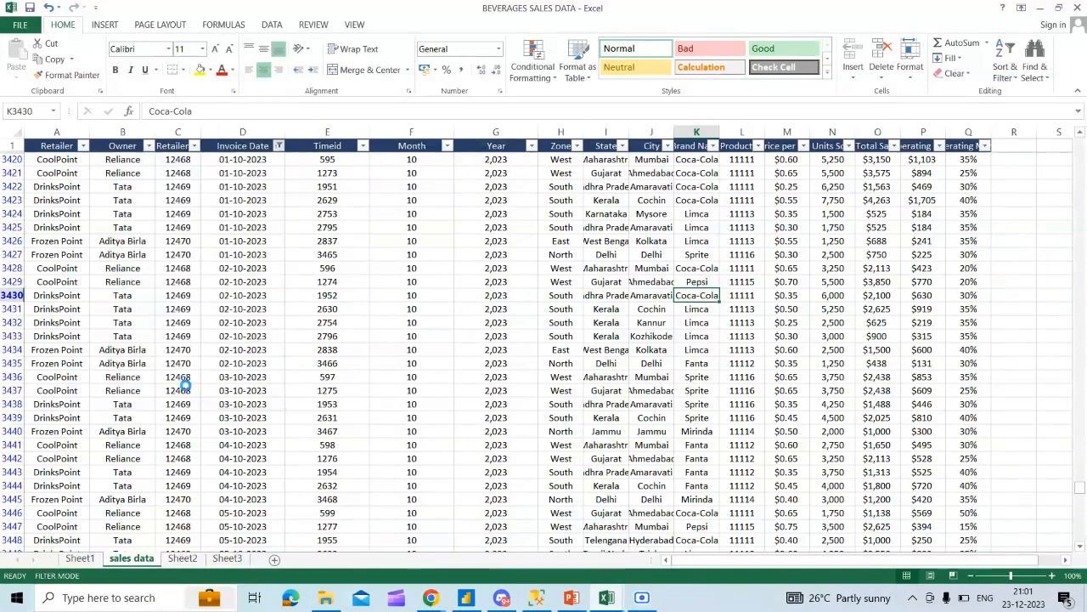
# Step: Sum the filtered December Total Sales values by selecting them, and enter 317458 beside MTD in cell C5 of Sheet1
pyautogui.click(875, 146)
pyautogui.press('Down')
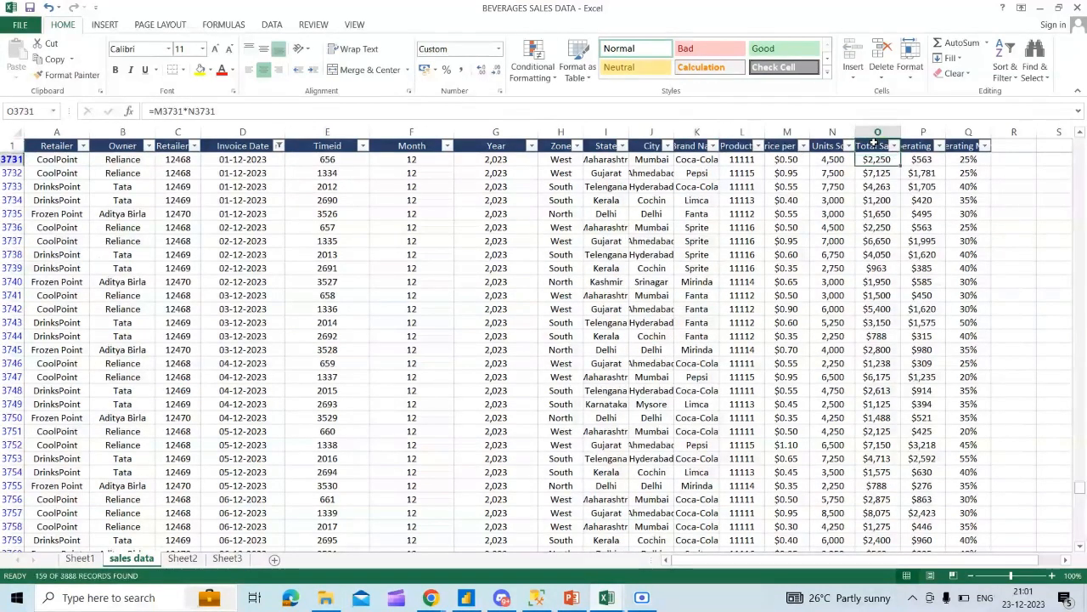
pyautogui.hotkey('ctrl', 'shift', 'Down')
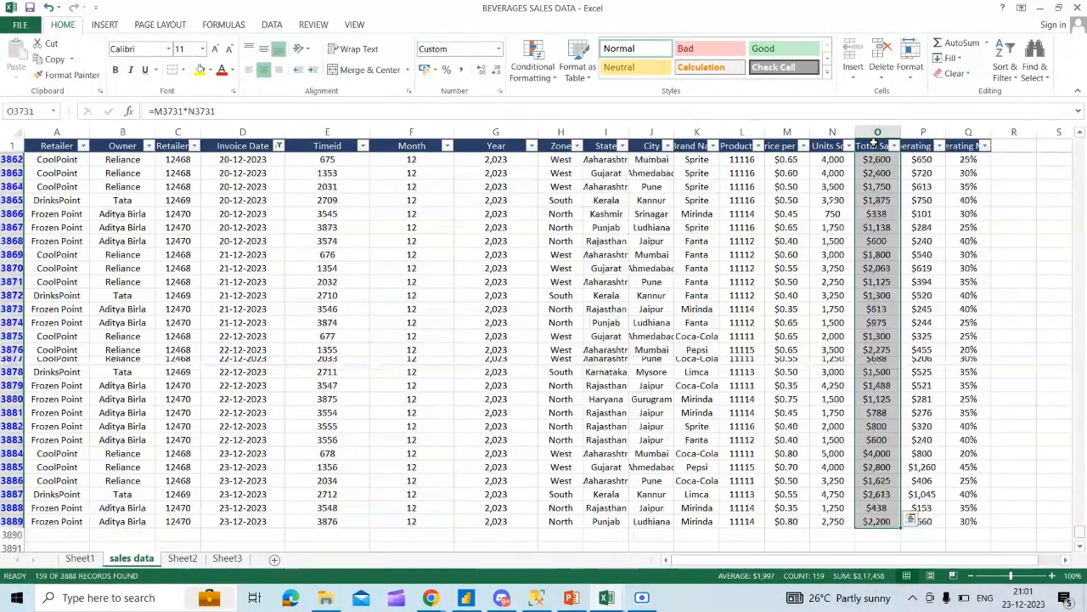
pyautogui.click(80, 558)
pyautogui.write('317458')
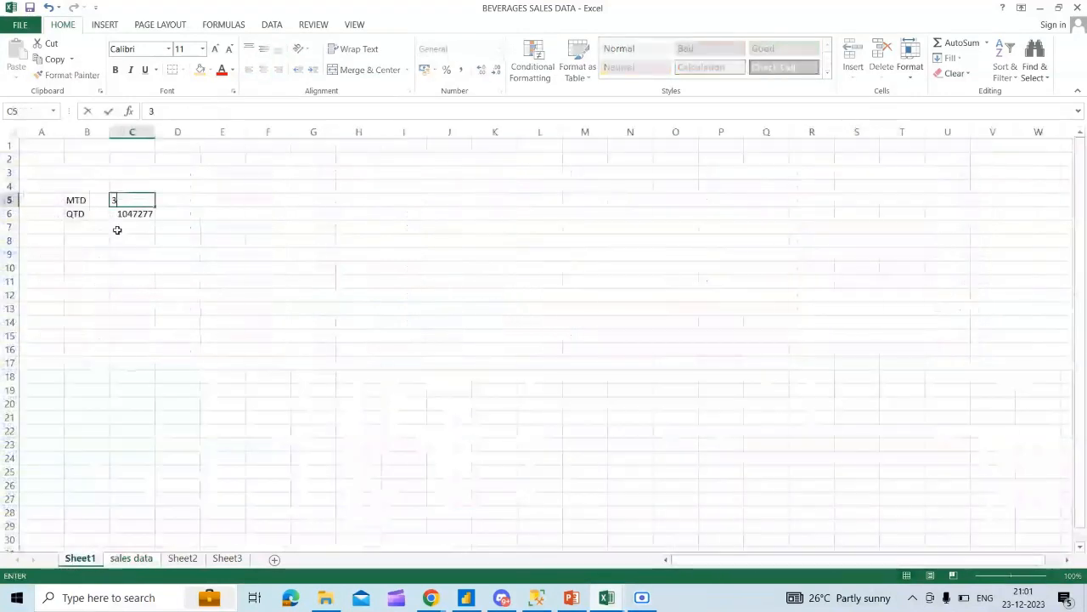
pyautogui.press('Tab')
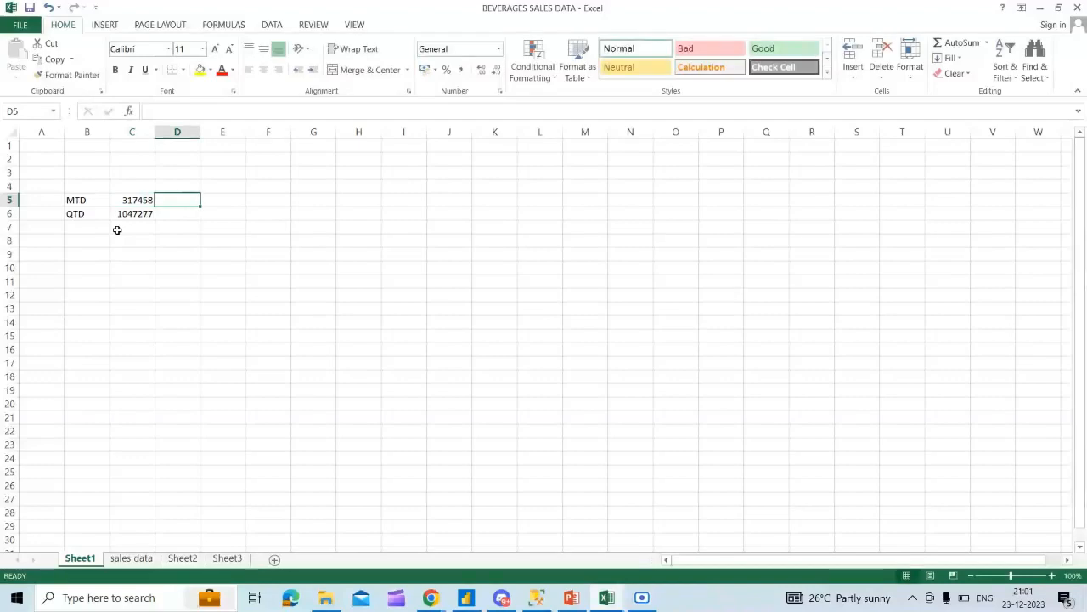
# Step: Enter the label YTD in cell B7 below QTD and return to the sales data sheet
pyautogui.click(96, 231)
pyautogui.write('YTD')
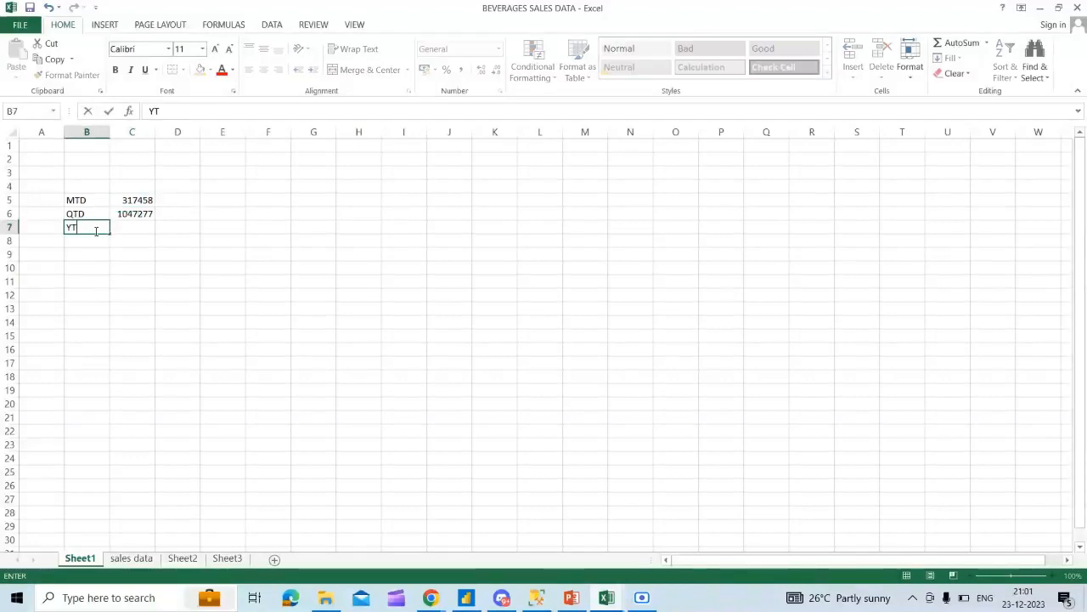
pyautogui.press('Tab')
pyautogui.click(131, 558)
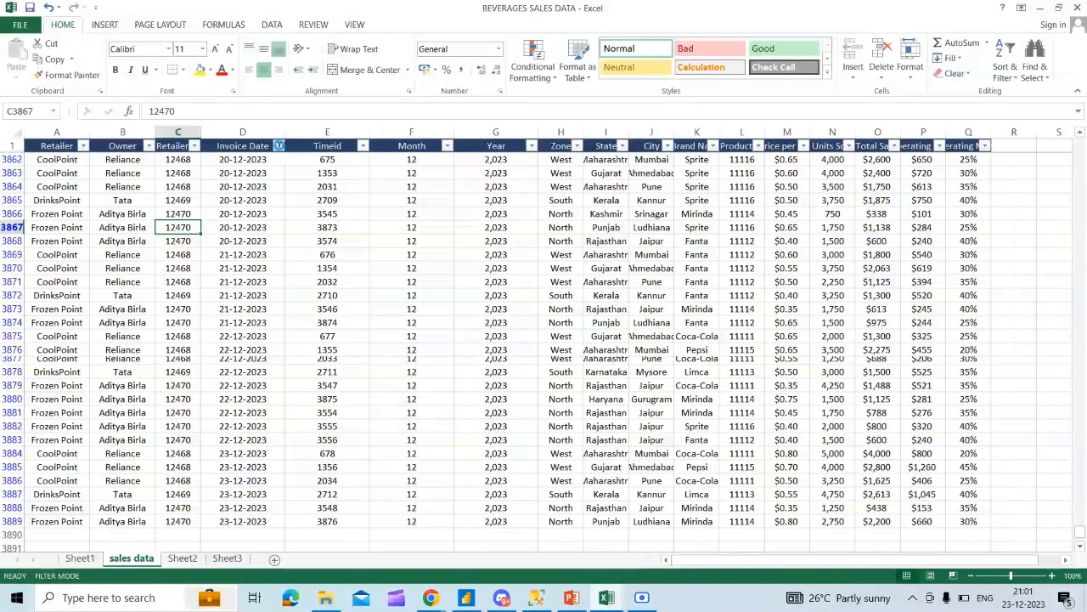
# Step: Broaden the Invoice Date filter to include all of 2023, leaving 2022 excluded
pyautogui.click(278, 145)
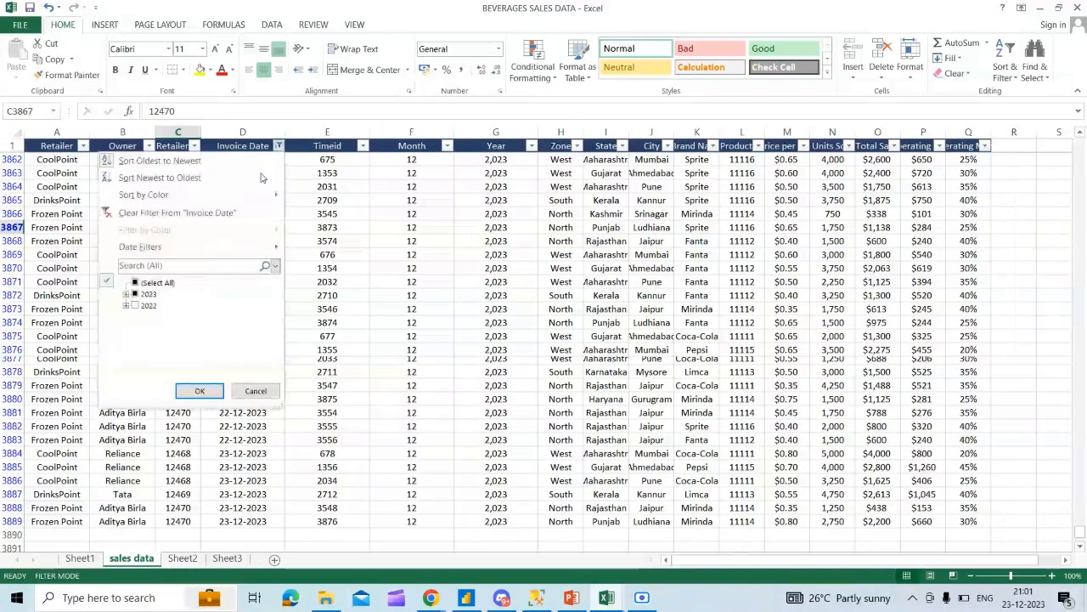
pyautogui.click(134, 294)
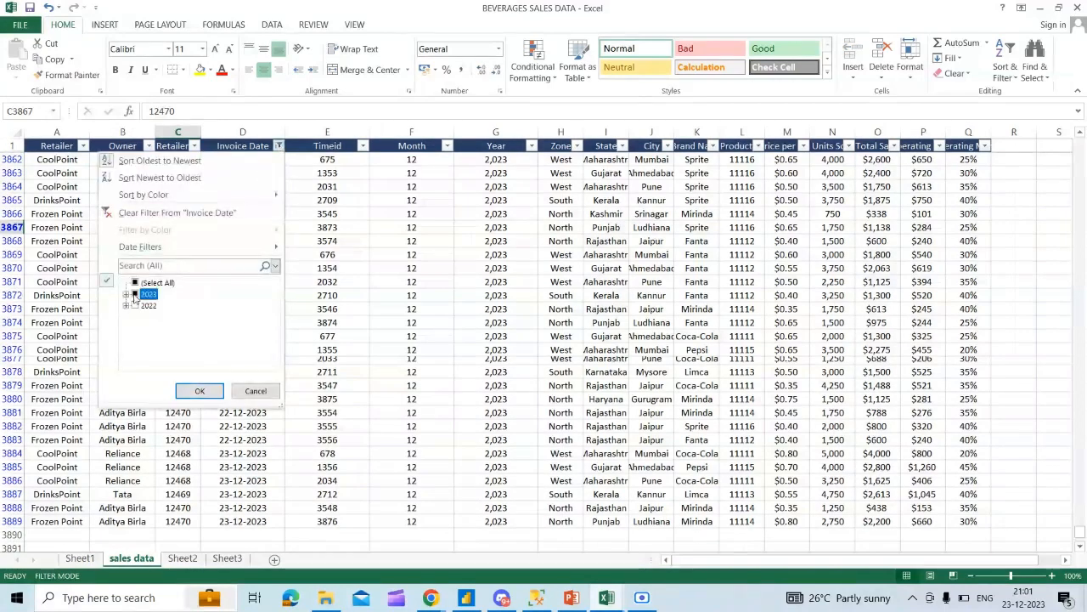
pyautogui.click(200, 392)
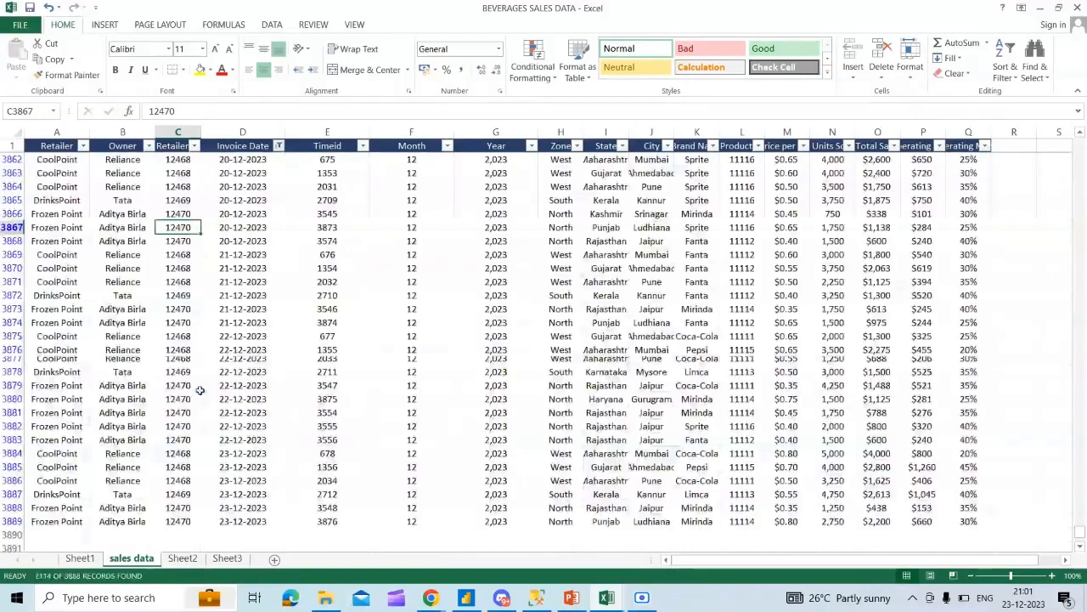
# Step: Sum the filtered 2023 Total Sales column by selecting it, and enter 4138620 beside YTD in cell C7 of Sheet1
pyautogui.click(862, 129)
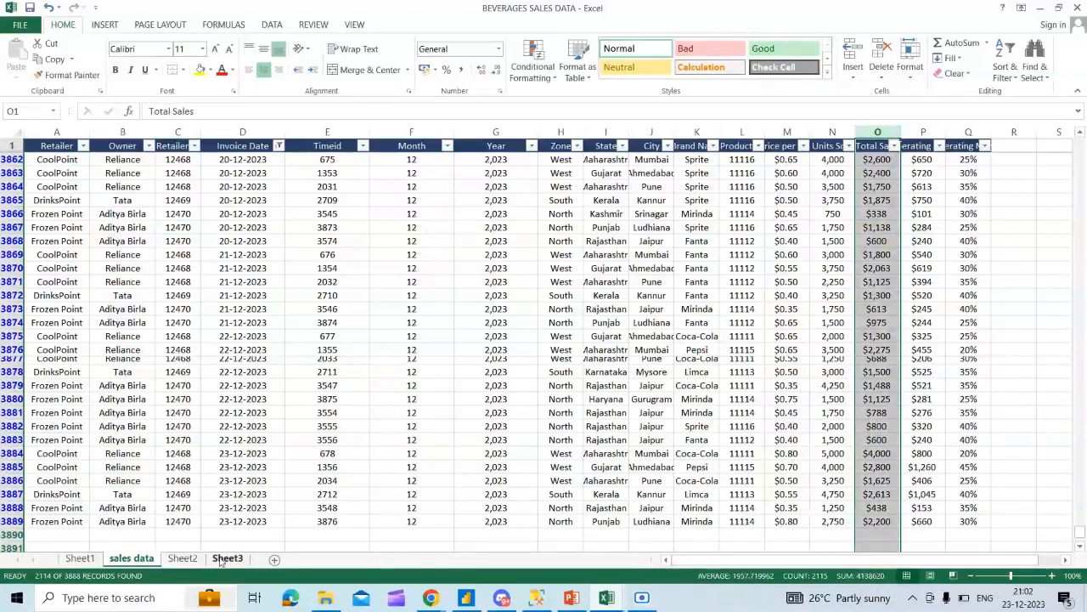
pyautogui.click(97, 559)
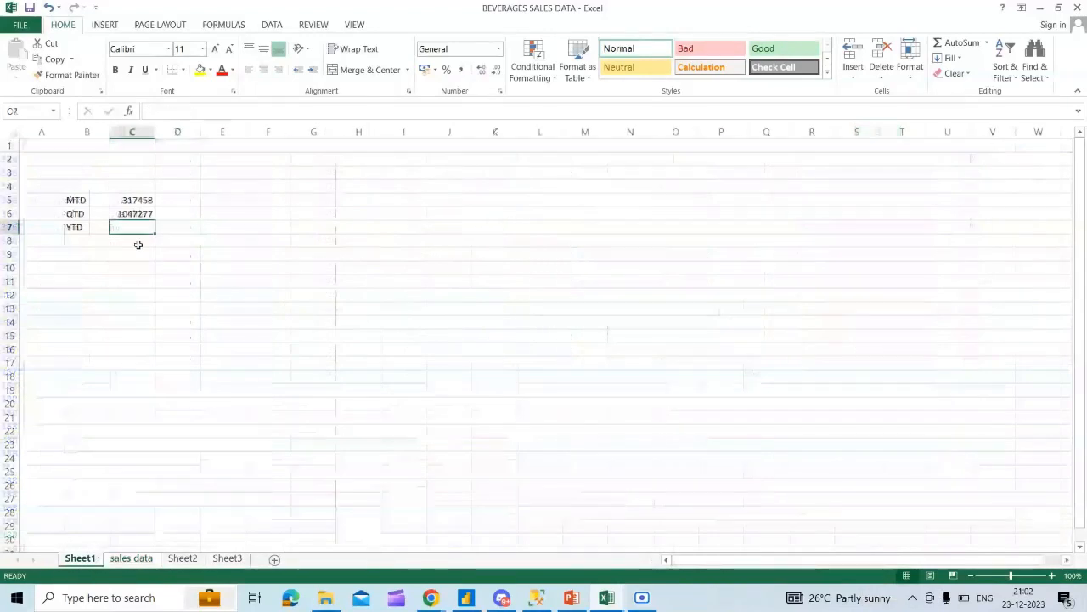
pyautogui.write('41386')
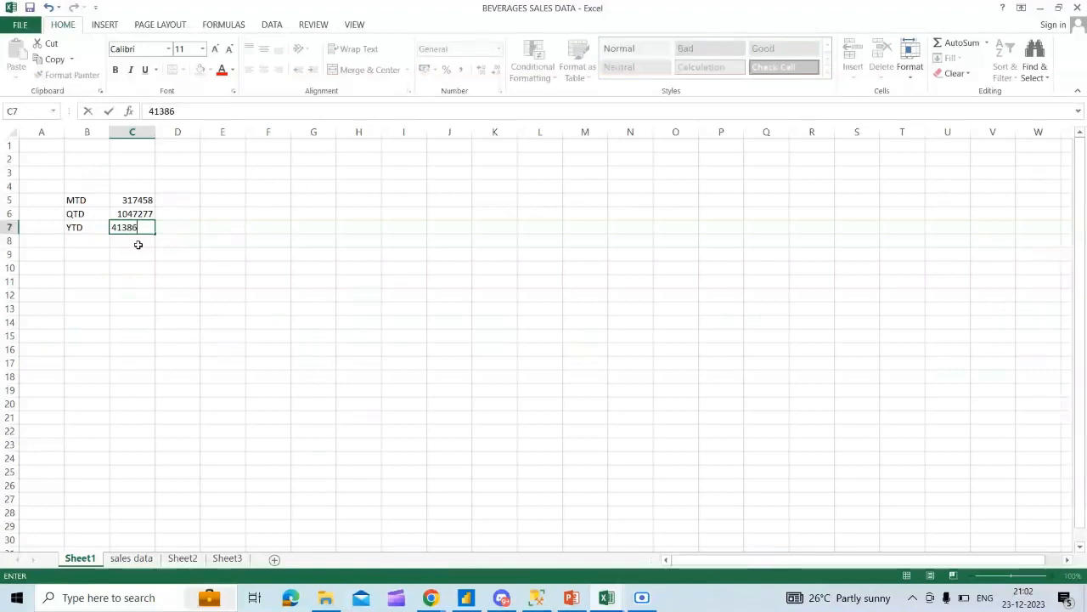
pyautogui.write('2')
pyautogui.write('0')
pyautogui.click(139, 198)
pyautogui.click(137, 187)
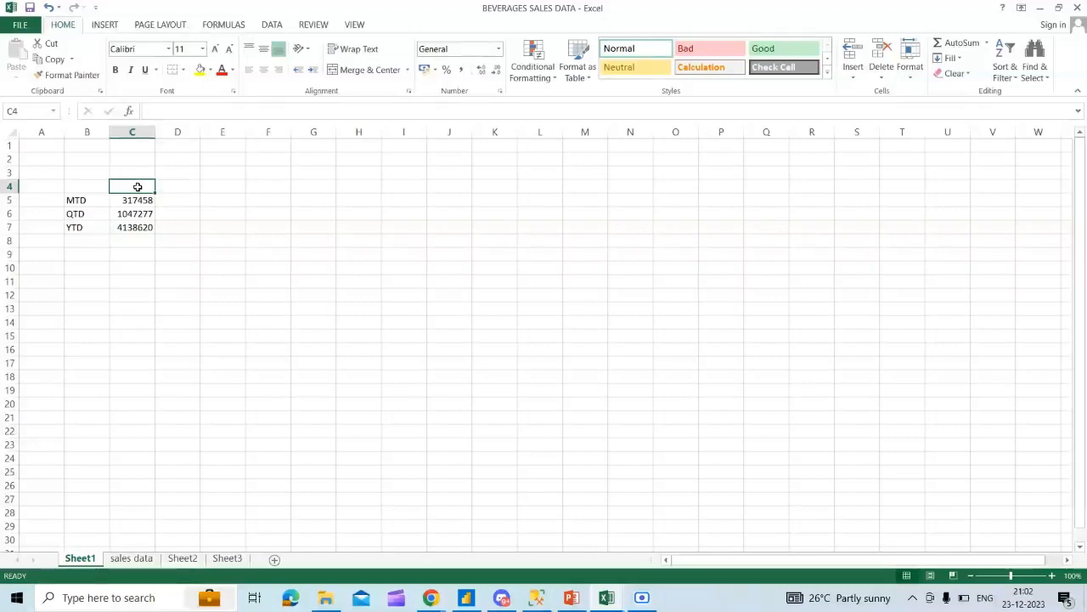
# Step: On the sales data sheet, select all dates in the Invoice Date filter so every year is included again
pyautogui.click(132, 558)
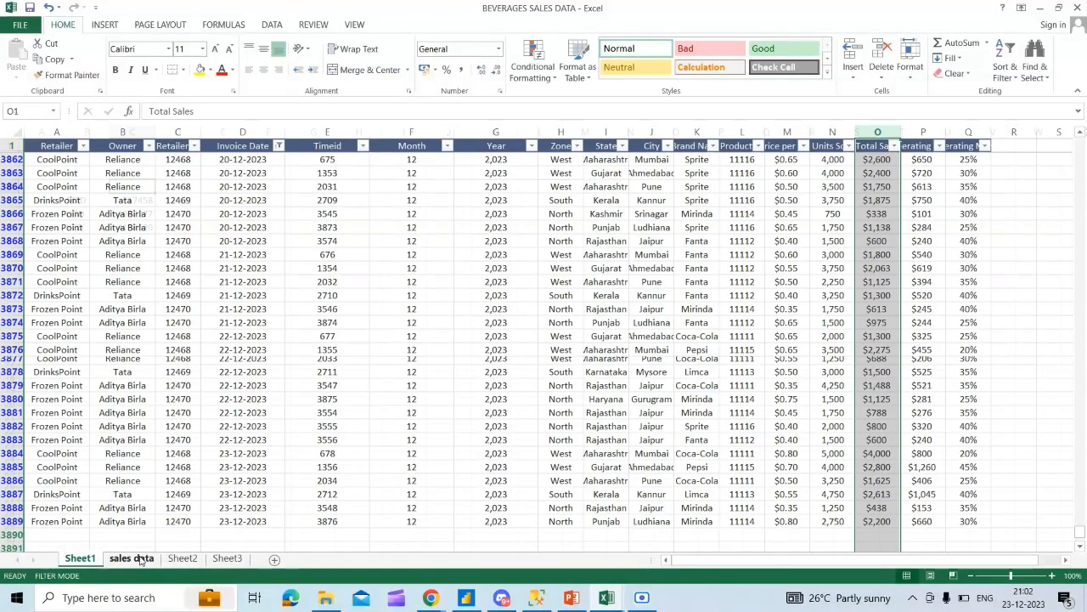
pyautogui.click(638, 281)
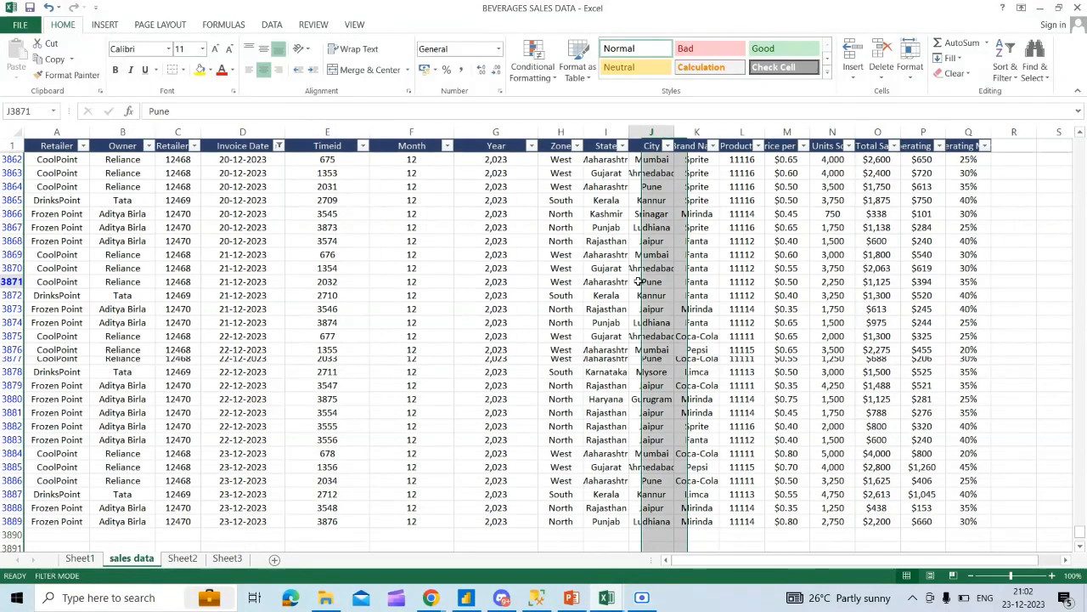
pyautogui.click(411, 240)
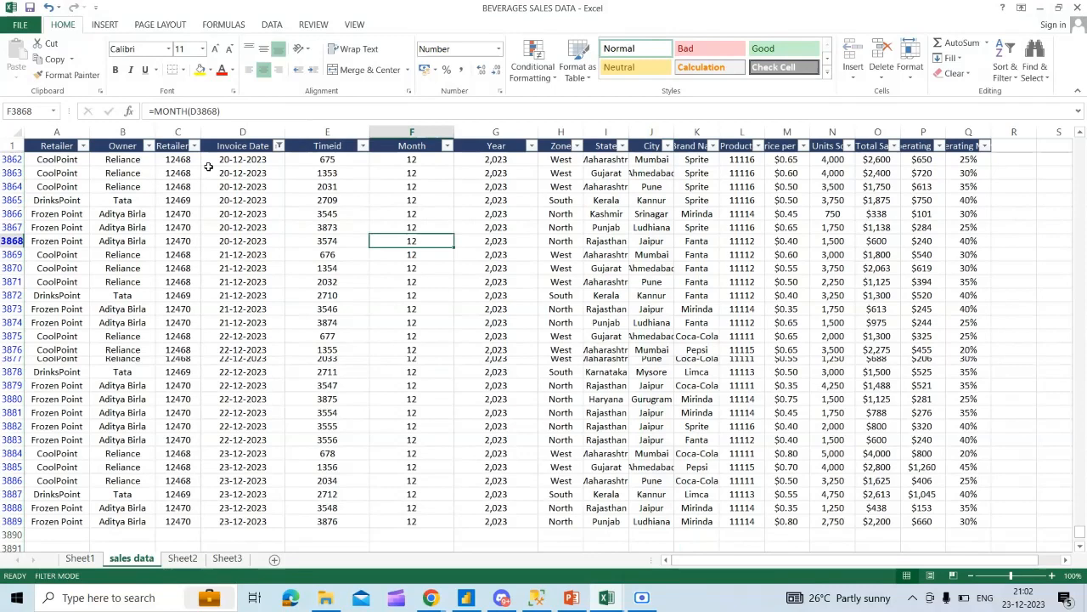
pyautogui.click(278, 147)
pyautogui.click(136, 283)
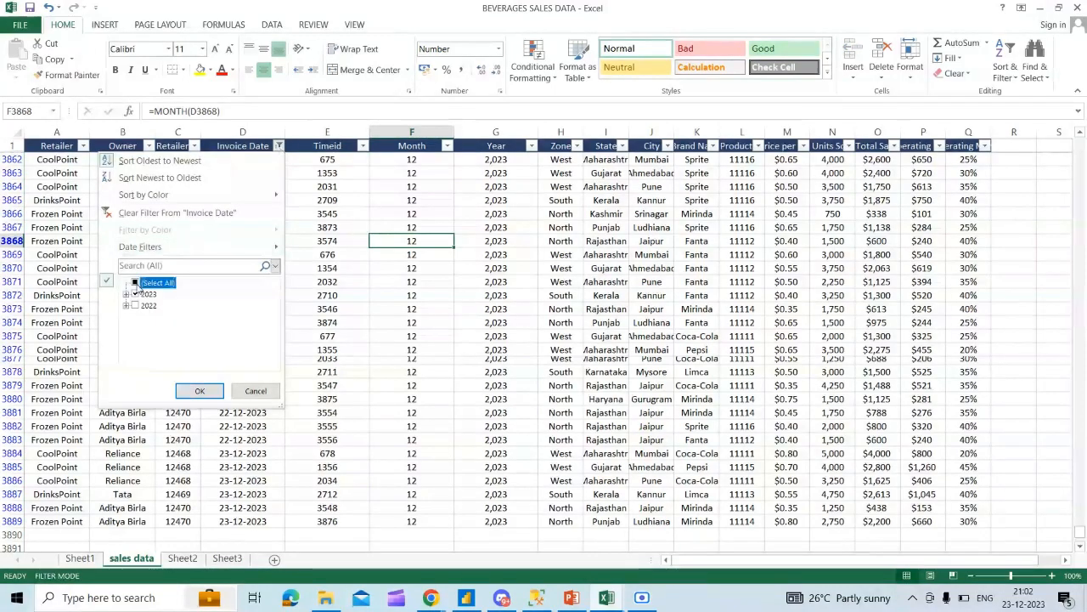
pyautogui.click(194, 391)
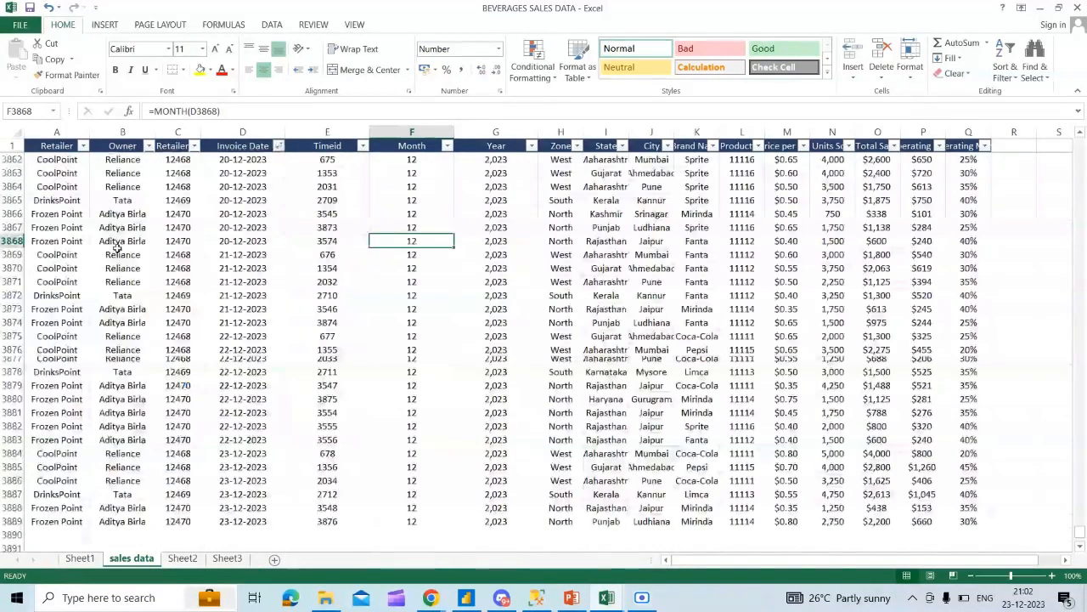
pyautogui.click(56, 150)
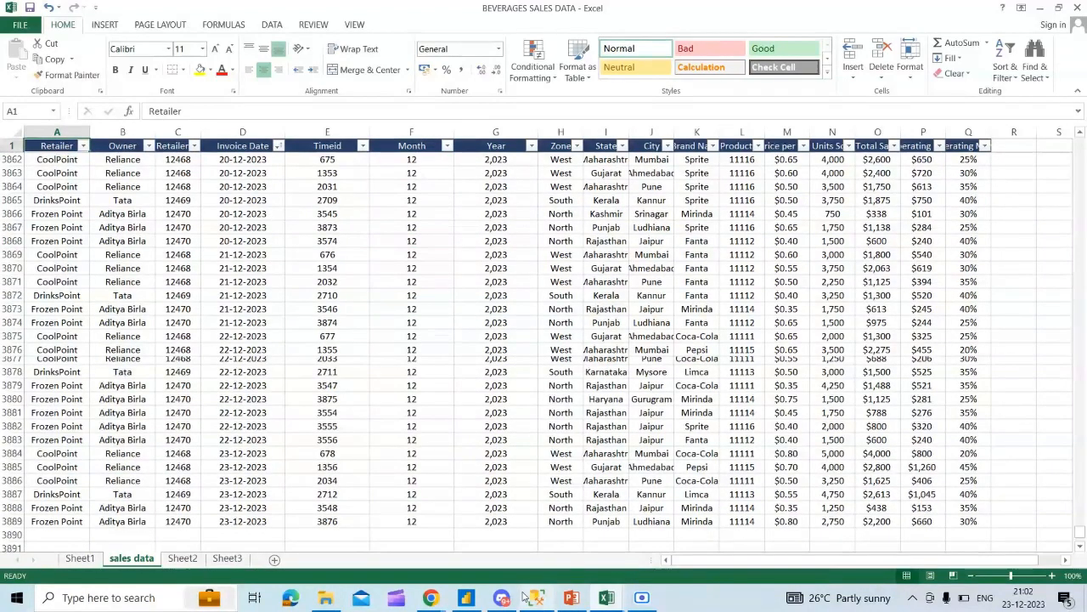
# Step: Switch to Power BI Desktop and delete the existing Sales Data table from the model
pyautogui.click(466, 597)
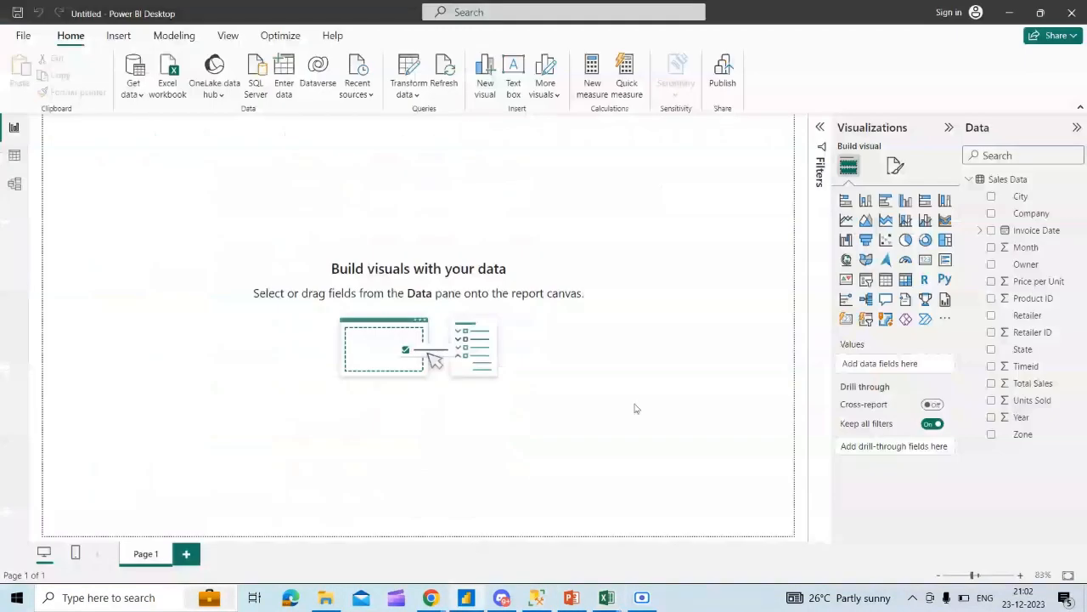
pyautogui.click(981, 181)
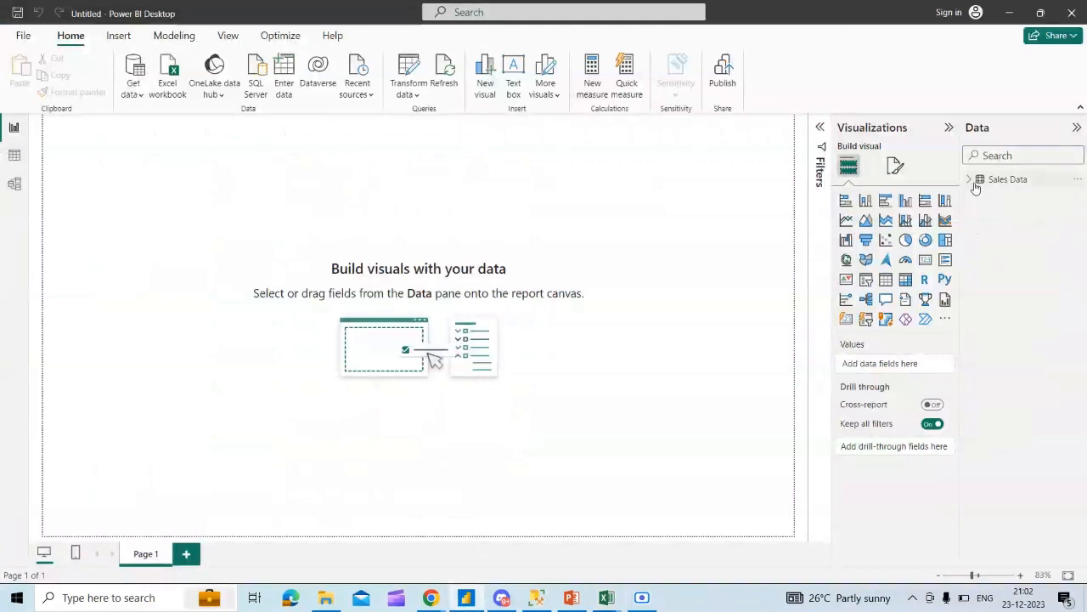
pyautogui.rightClick(983, 182)
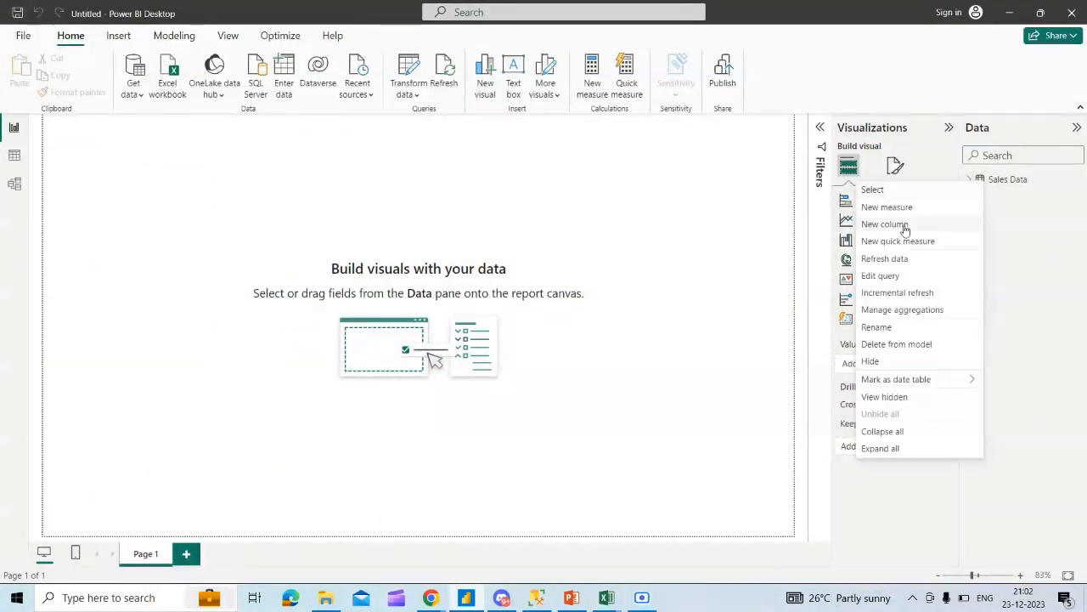
pyautogui.click(886, 344)
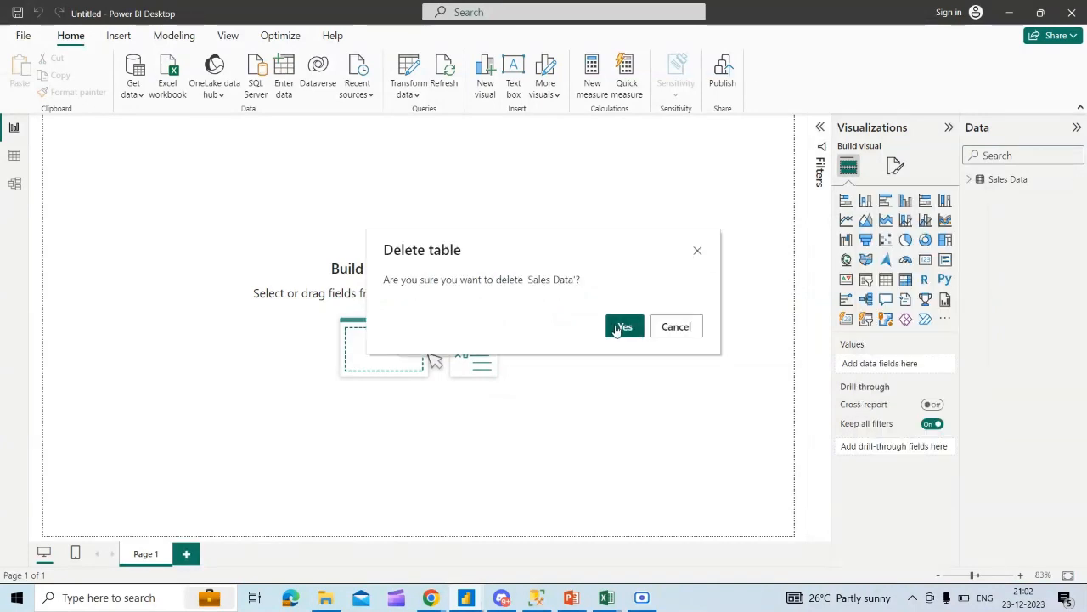
pyautogui.click(625, 326)
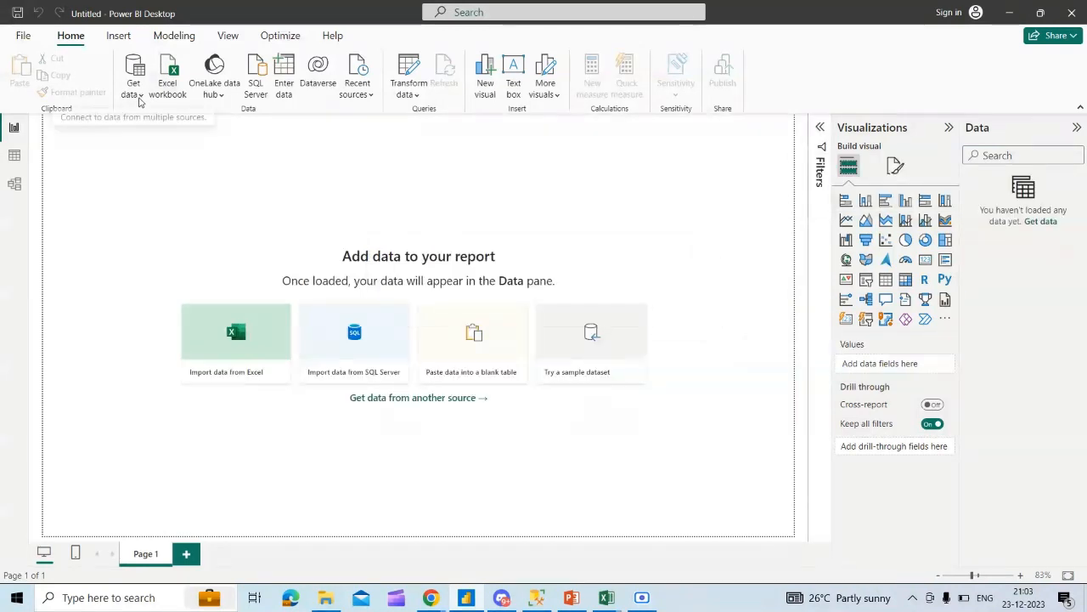
# Step: Load the sales data sheet from the BEVERAGES SALES DATA Excel workbook in Downloads and expand the table's field list
pyautogui.click(133, 93)
pyautogui.click(153, 142)
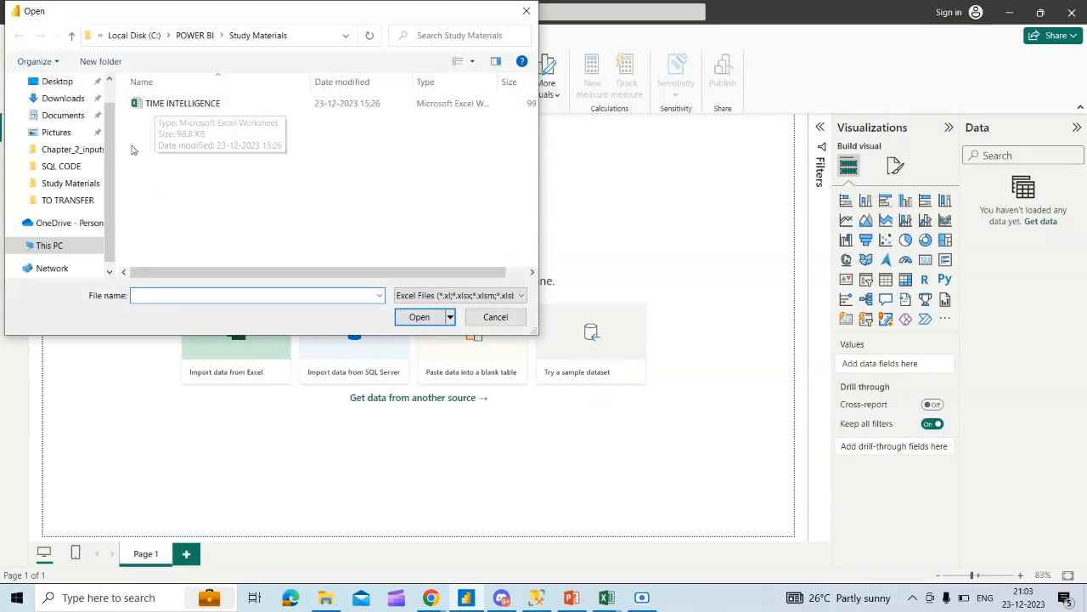
pyautogui.scroll(2, 111, 92)
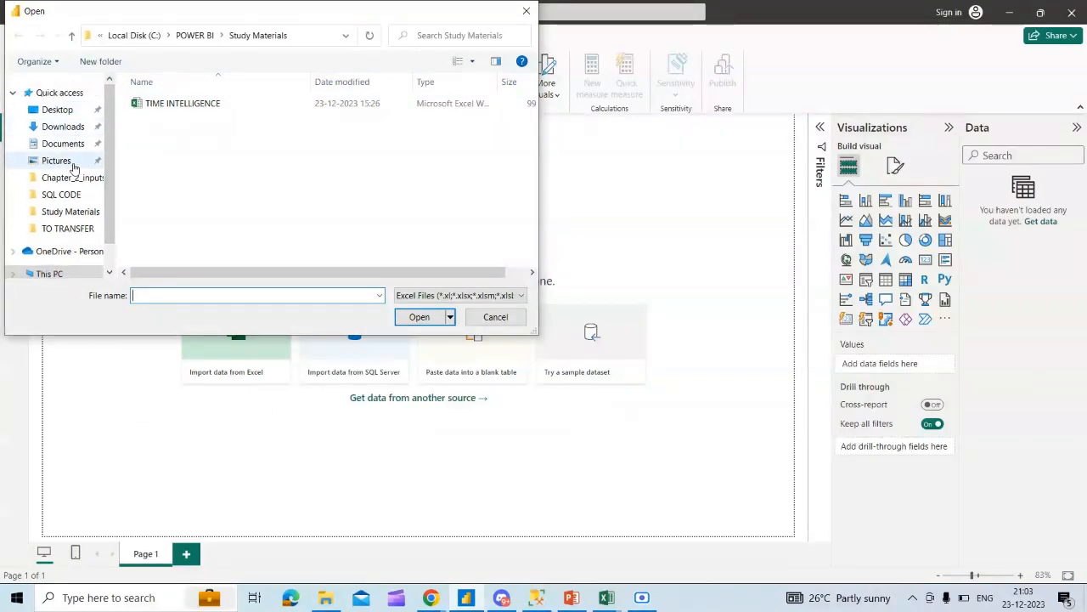
pyautogui.click(68, 125)
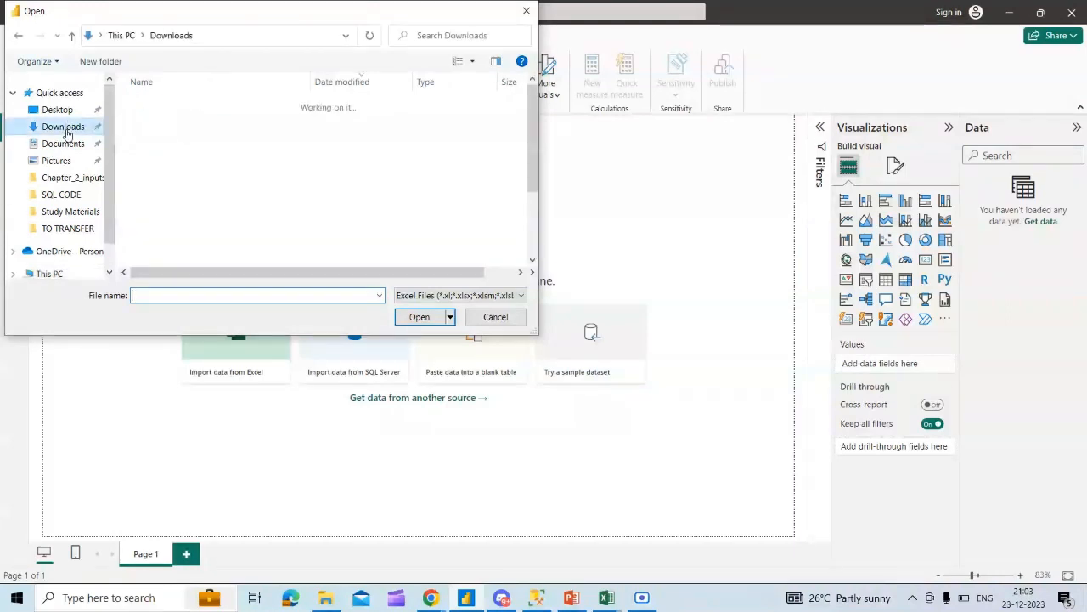
pyautogui.doubleClick(157, 121)
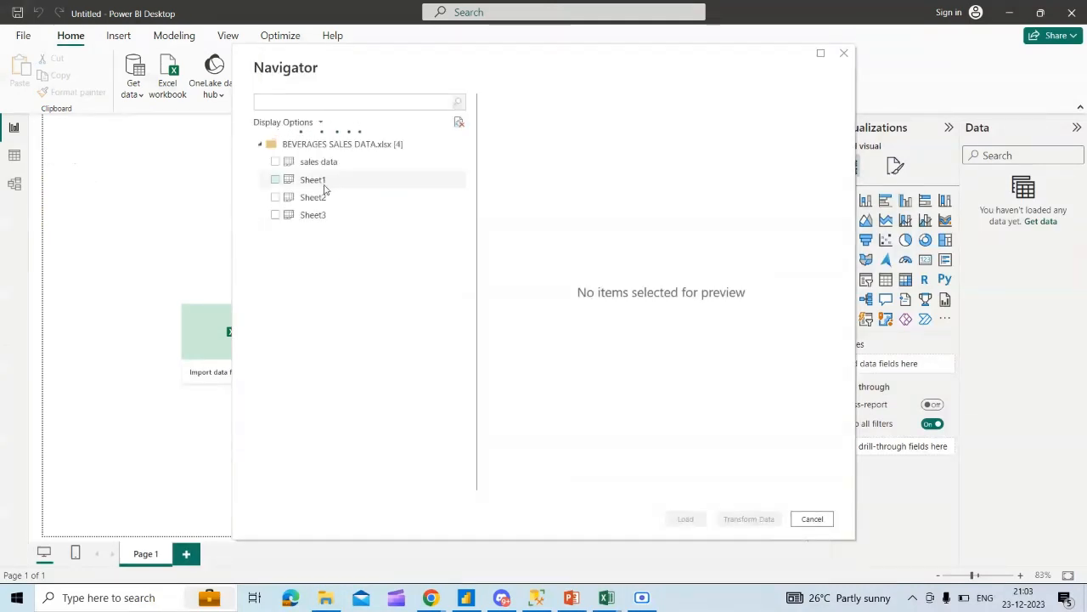
pyautogui.click(275, 162)
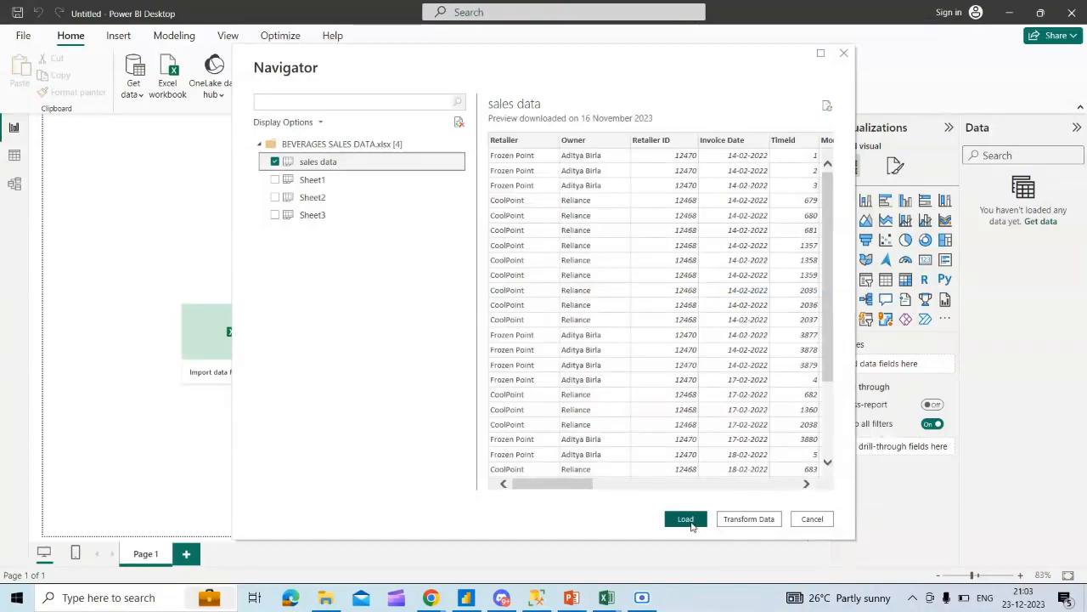
pyautogui.click(692, 523)
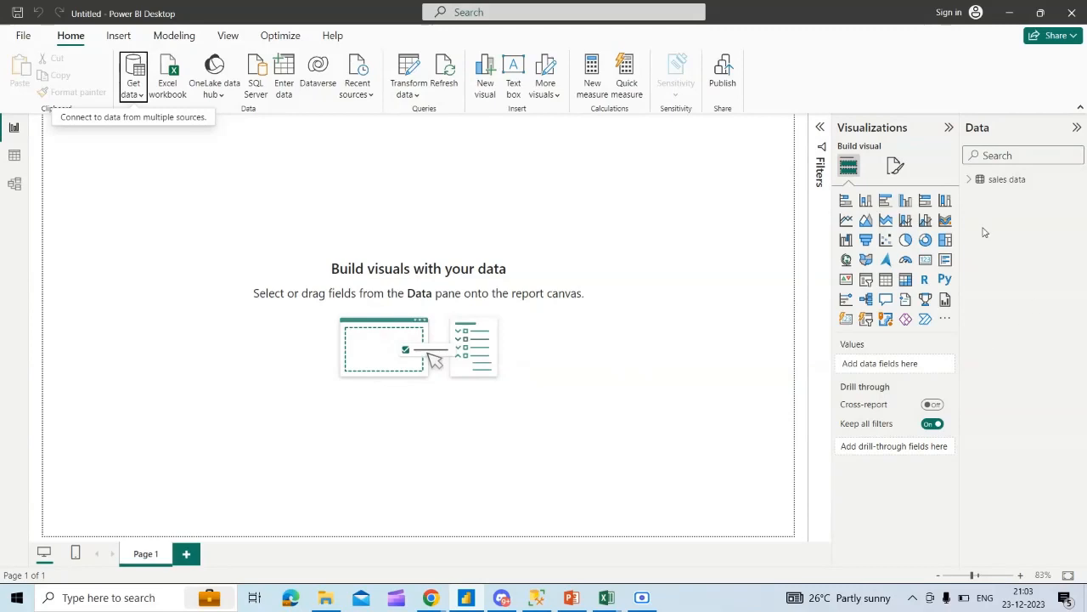
pyautogui.click(970, 179)
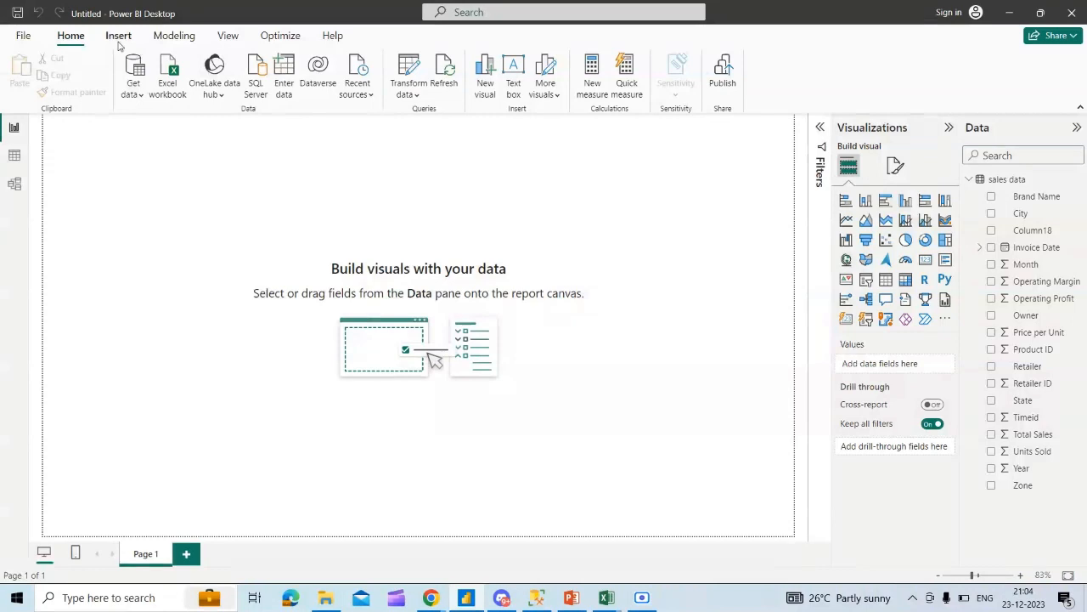
pyautogui.click(600, 80)
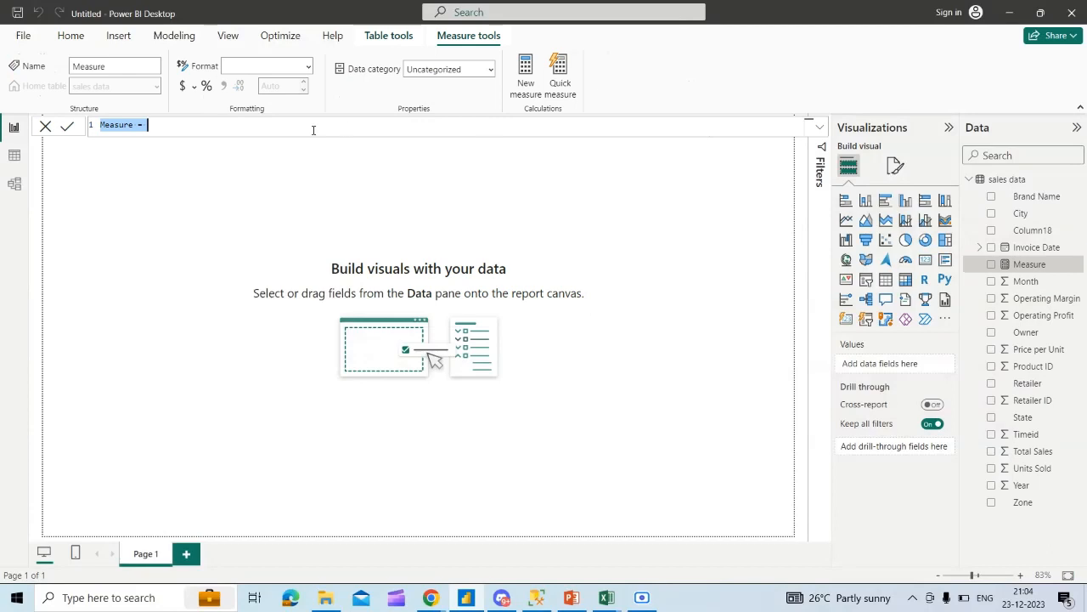
pyautogui.click(253, 141)
pyautogui.click(562, 82)
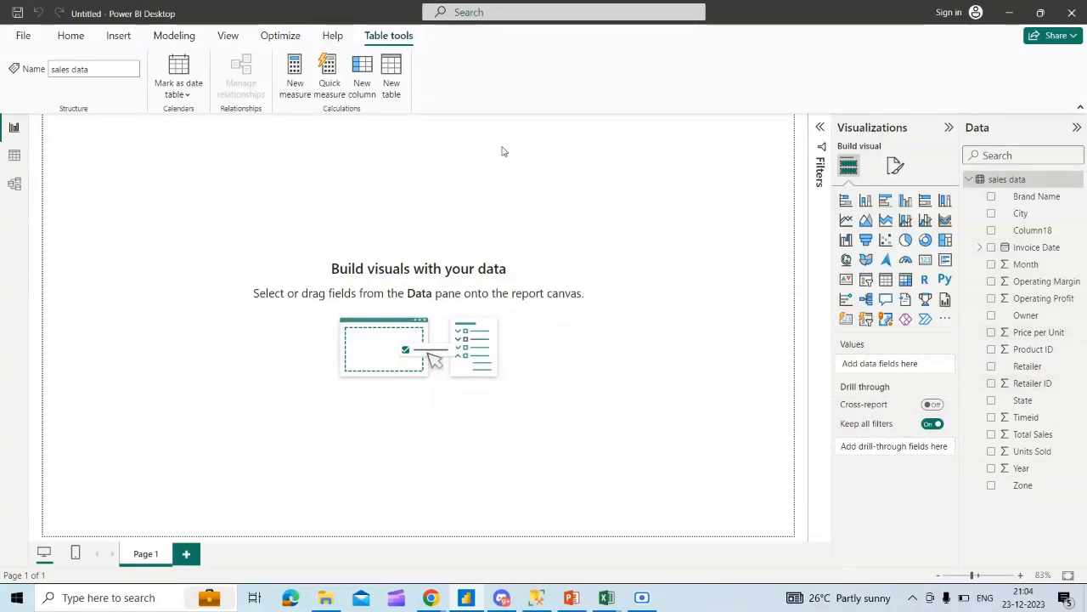
# Step: Create a new measure in the sales data table named TOTALSE SALESORDER and start its formula with the SUM function
pyautogui.click(289, 89)
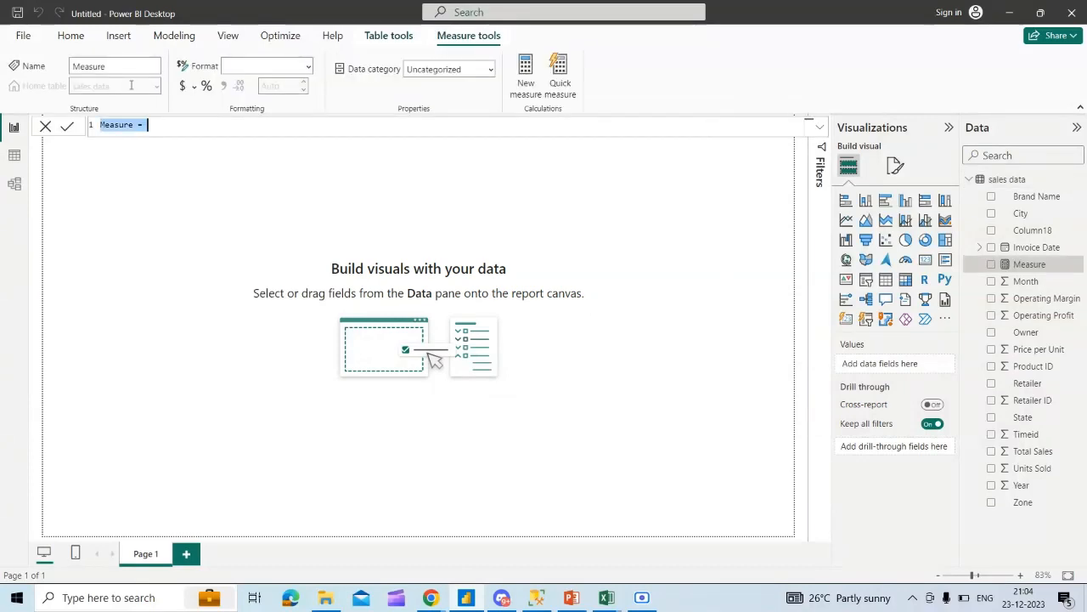
pyautogui.click(132, 125)
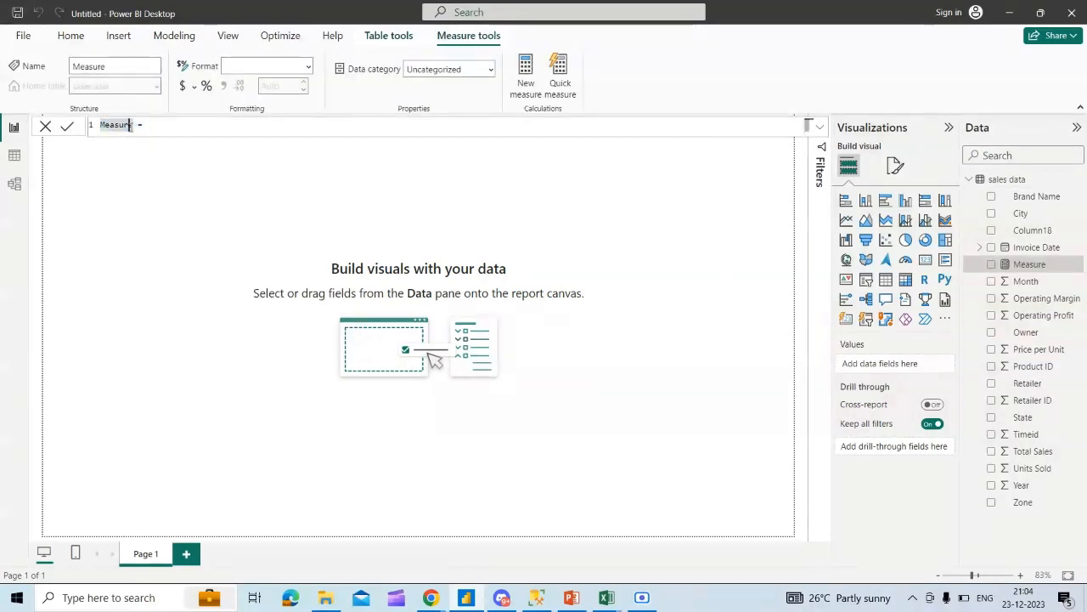
pyautogui.press('BackSpace')
pyautogui.press('BackSpace')
pyautogui.press('BackSpace')
pyautogui.press('BackSpace')
pyautogui.press('BackSpace')
pyautogui.press('BackSpace')
pyautogui.press('BackSpace')
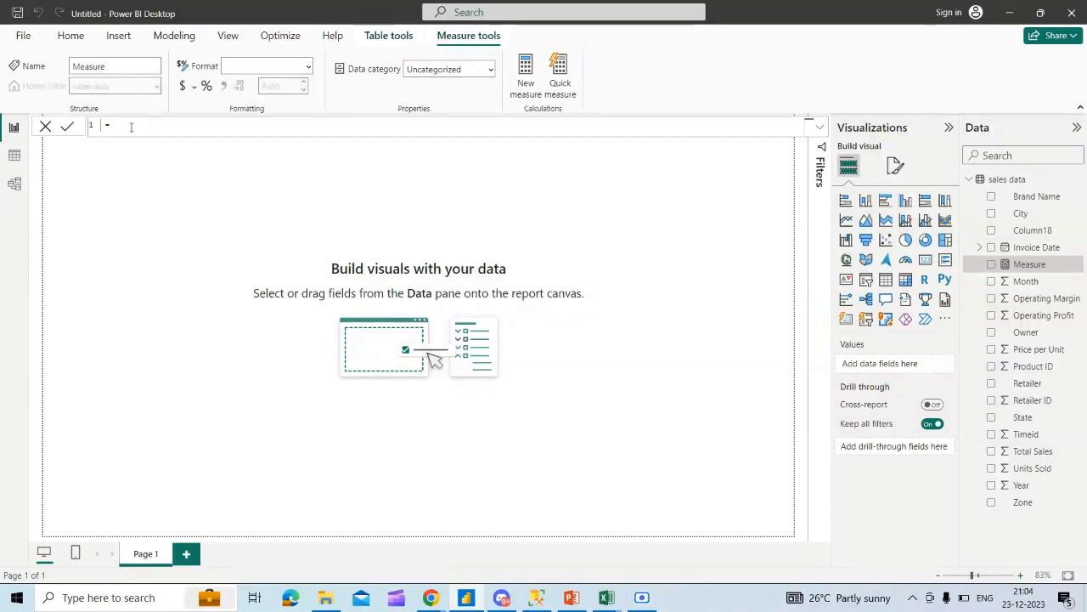
pyautogui.write('TOTA ')
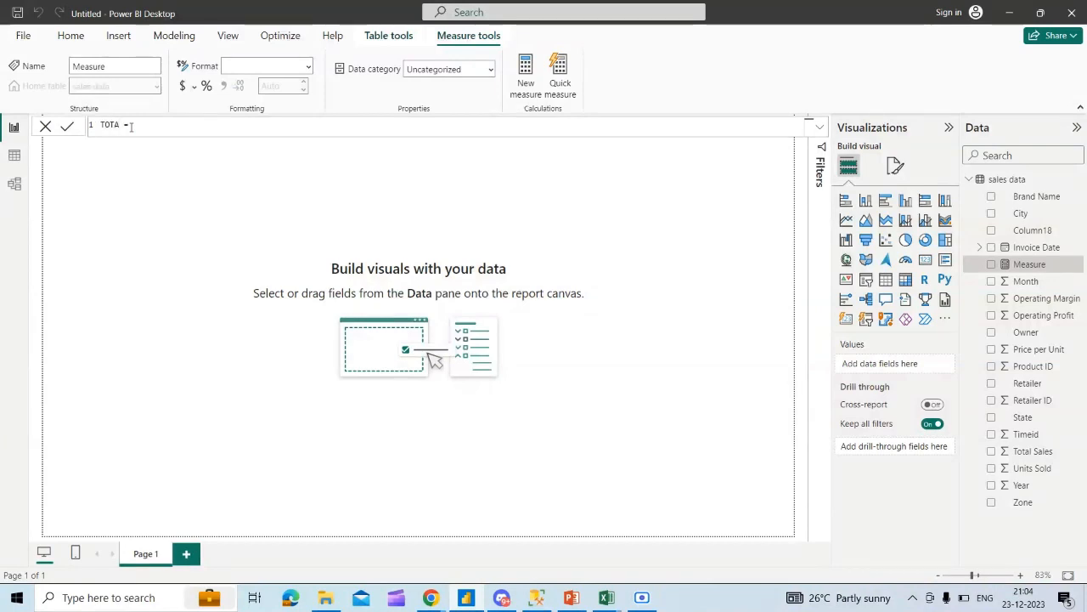
pyautogui.write('L SA')
pyautogui.write('LESORDR')
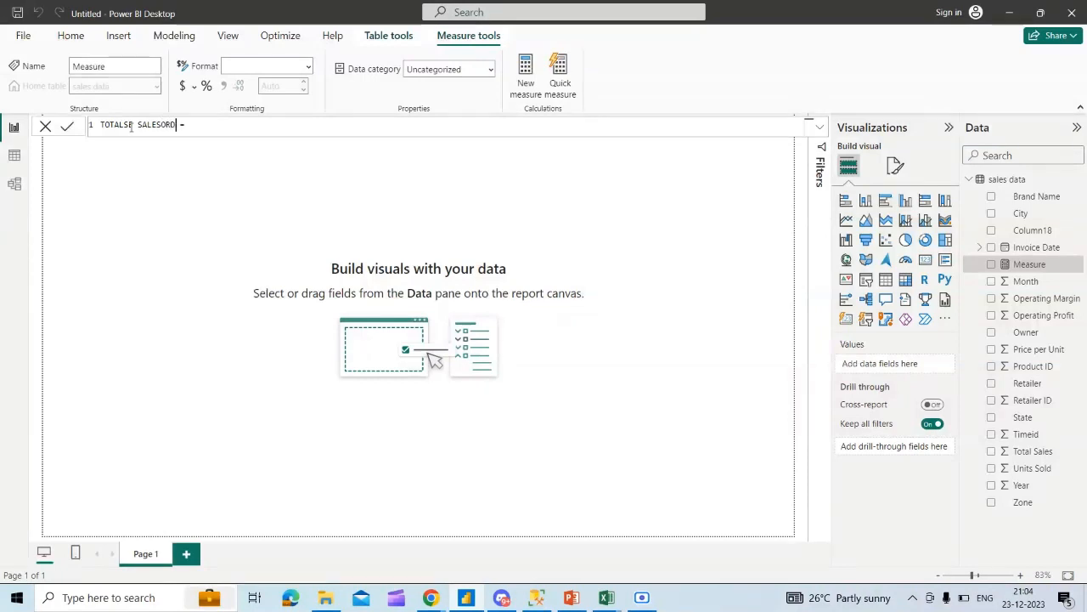
pyautogui.write('DER')
pyautogui.press('BackSpace')
pyautogui.press('BackSpace')
pyautogui.press('BackSpace')
pyautogui.write('ER = SUM')
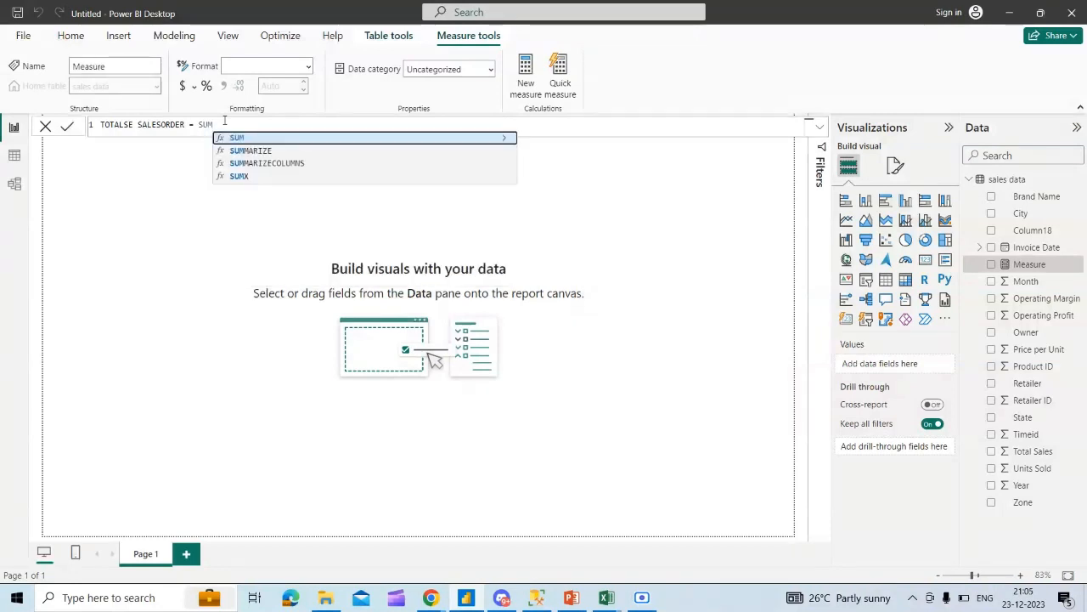
# Step: Complete the TOTALSE SALESORDER measure formula as SUM('sales data'[Total Sales]) and commit it
pyautogui.write("('sales data'")
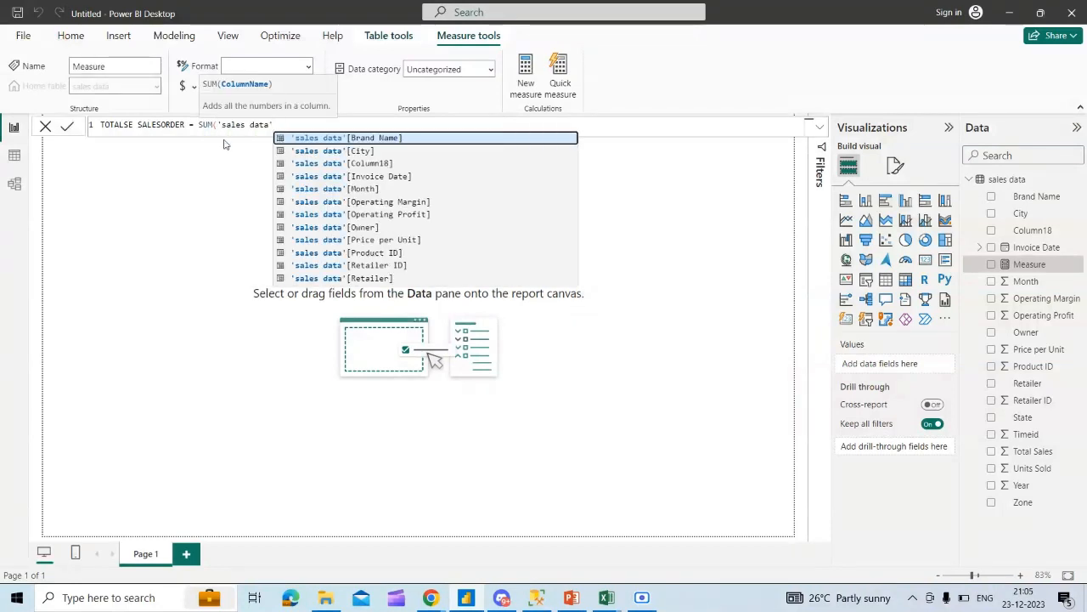
pyautogui.press('BackSpace')
pyautogui.press('BackSpace')
pyautogui.press('BackSpace')
pyautogui.press('BackSpace')
pyautogui.press('BackSpace')
pyautogui.press('BackSpace')
pyautogui.press('BackSpace')
pyautogui.press('BackSpace')
pyautogui.press('BackSpace')
pyautogui.press('BackSpace')
pyautogui.press('BackSpace')
pyautogui.press('BackSpace')
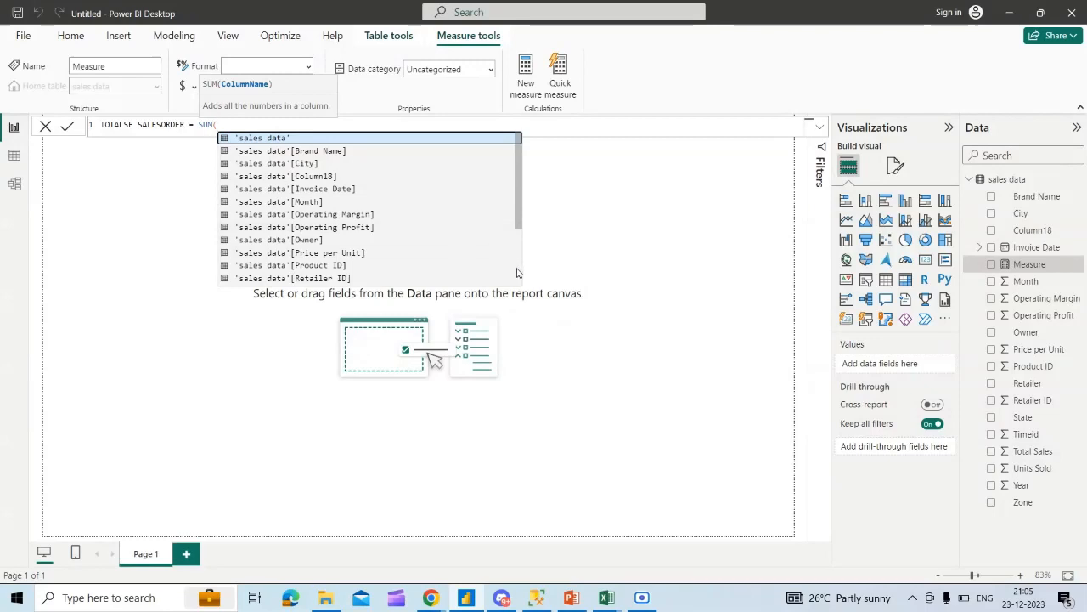
pyautogui.scroll(-3, 518, 272)
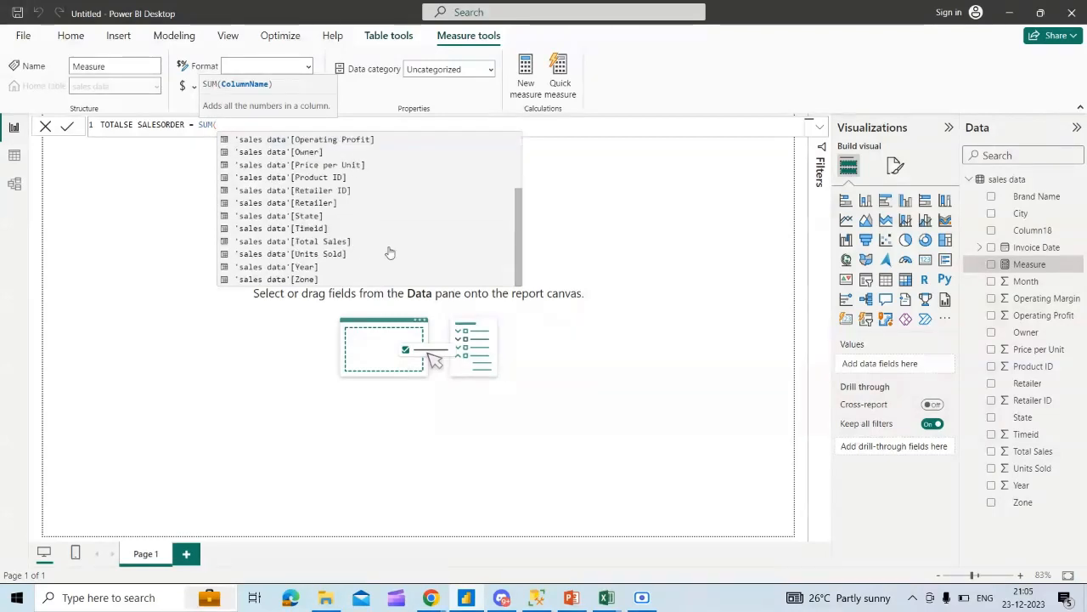
pyautogui.click(341, 244)
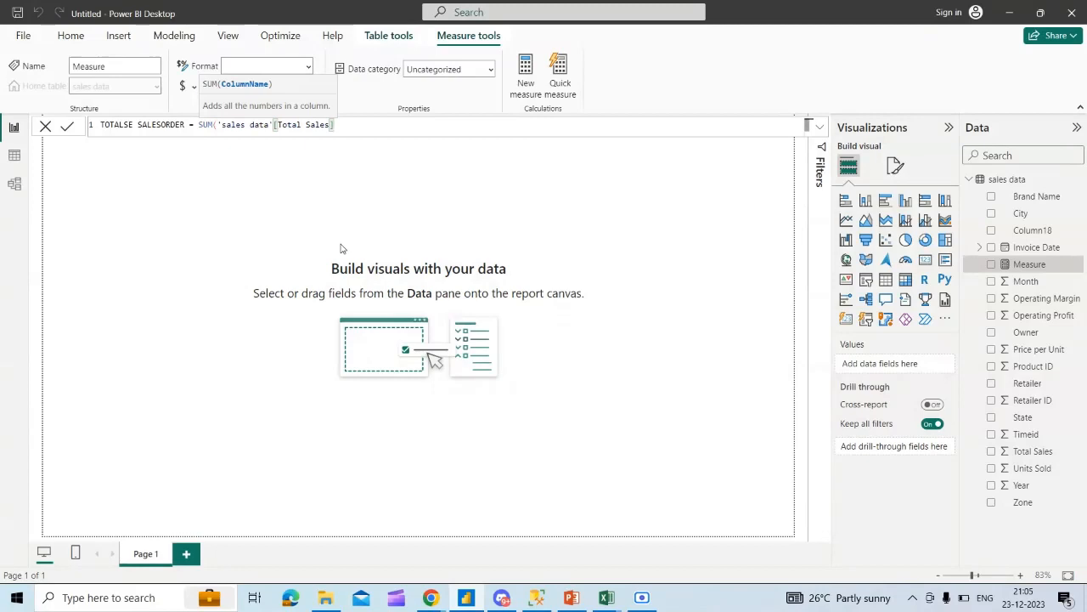
pyautogui.write(')')
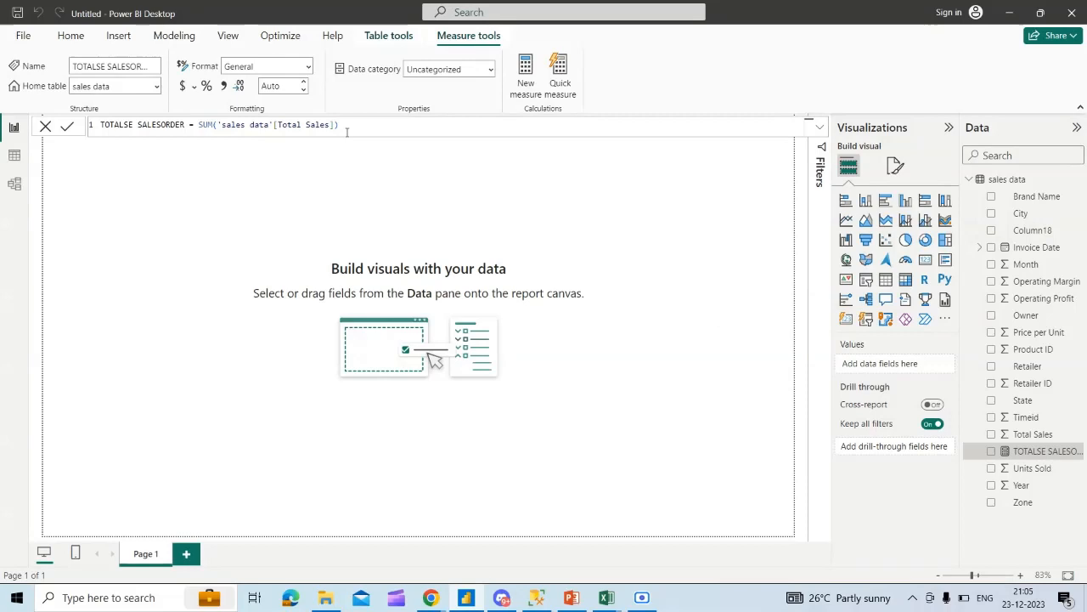
# Step: Add a card visual for the TOTALSE SALESORDER measure and a separate column chart of the same measure on the report page
pyautogui.click(1042, 454)
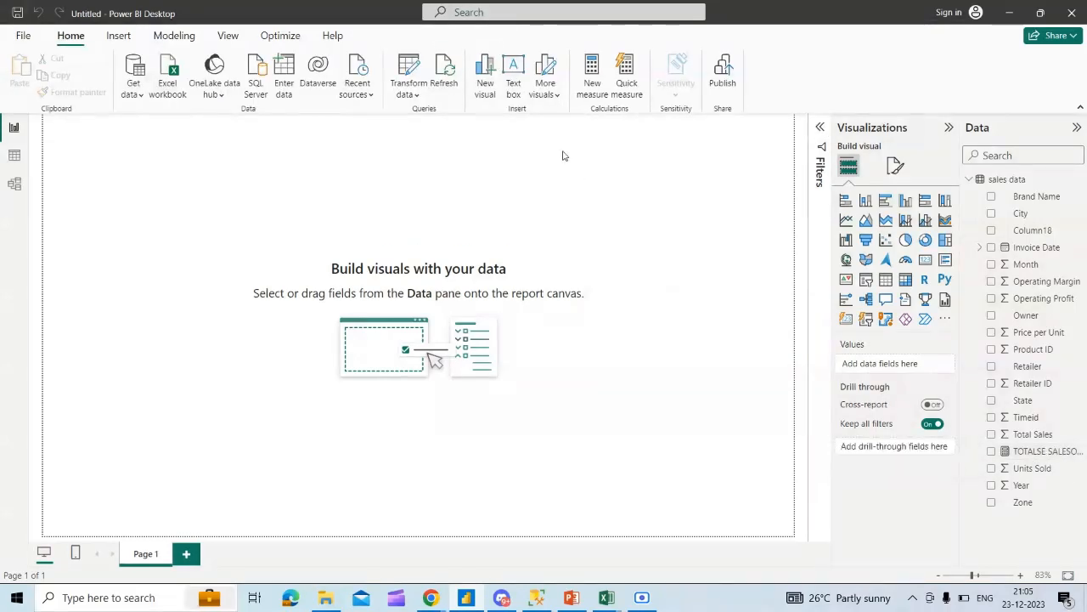
pyautogui.click(925, 260)
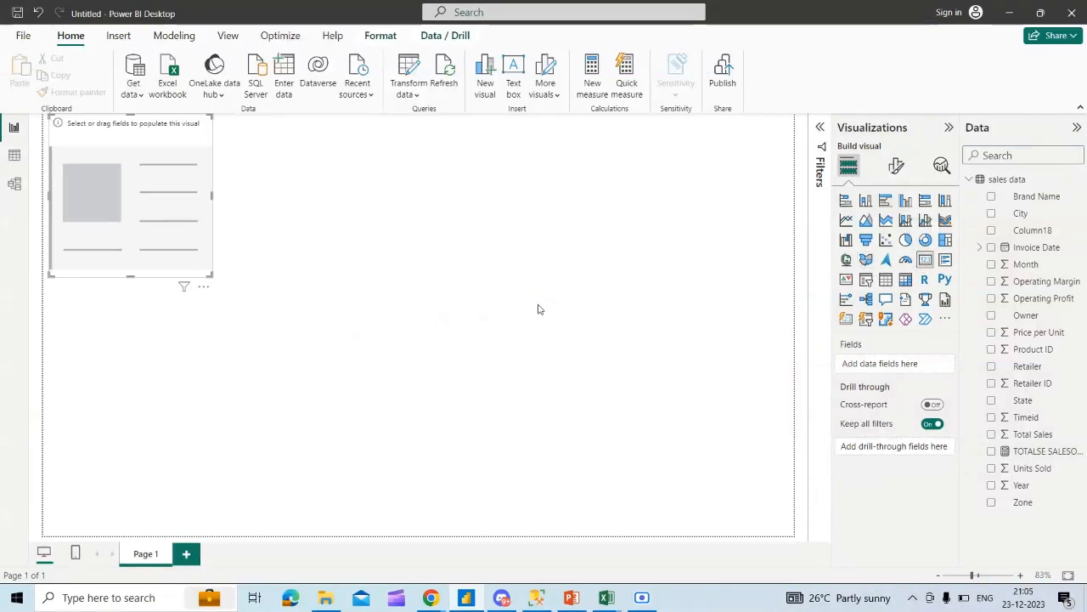
pyautogui.click(991, 452)
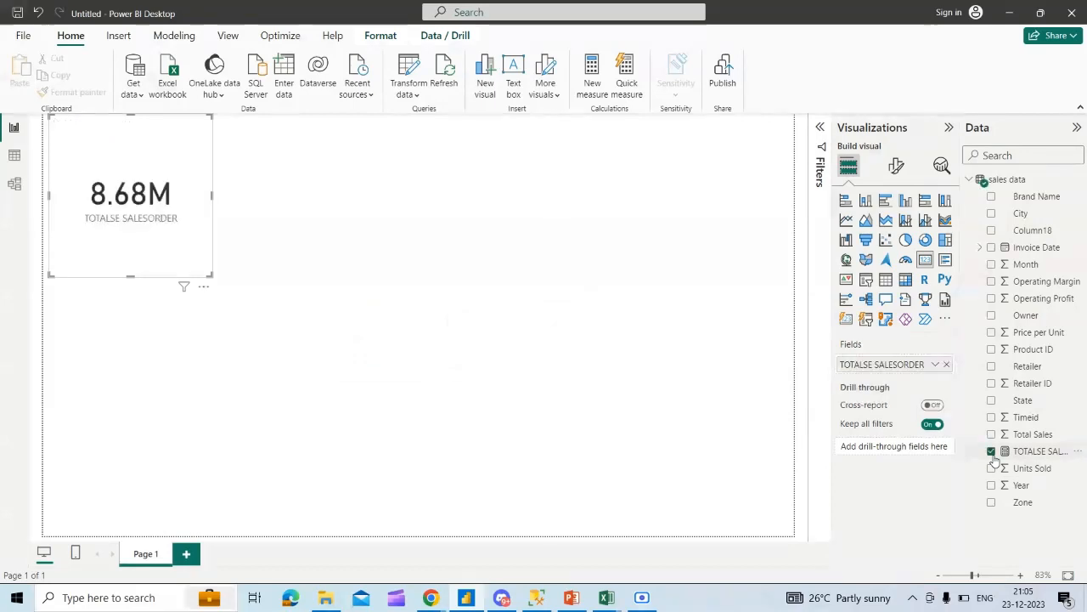
pyautogui.moveTo(1038, 452); pyautogui.dragTo(441, 368)
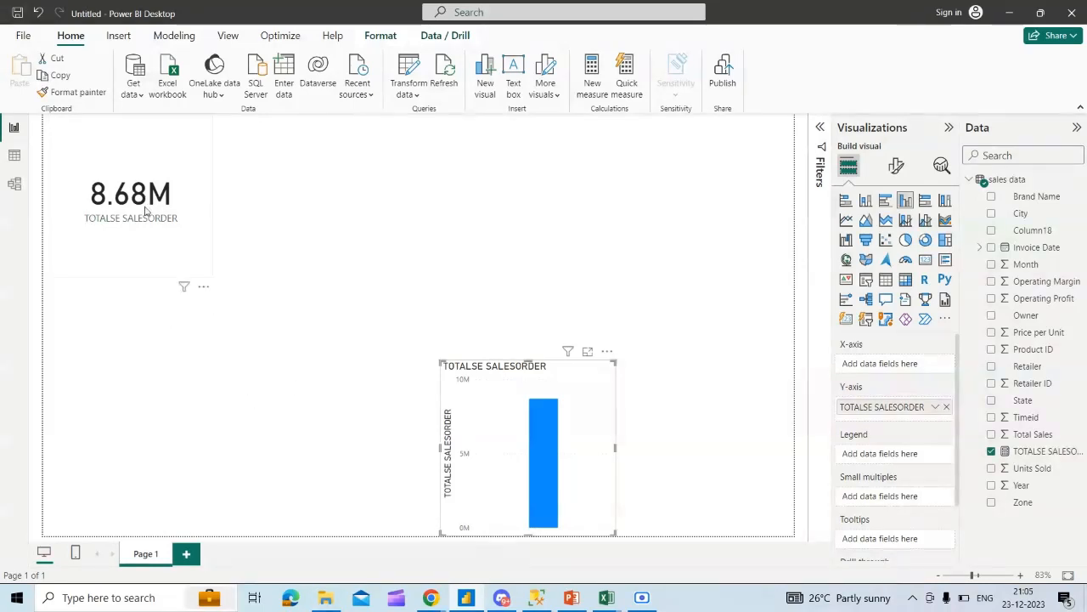
# Step: Switch to the BEVERAGES SALES DATA workbook in Excel and select the whole Total Sales column to check its sum
pyautogui.moveTo(607, 597)
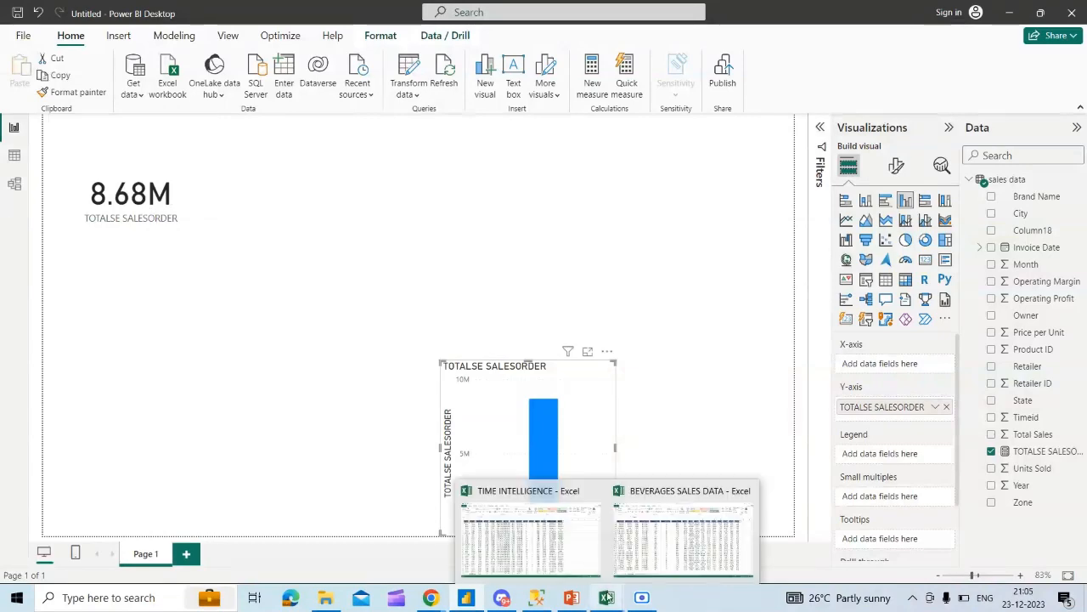
pyautogui.click(678, 541)
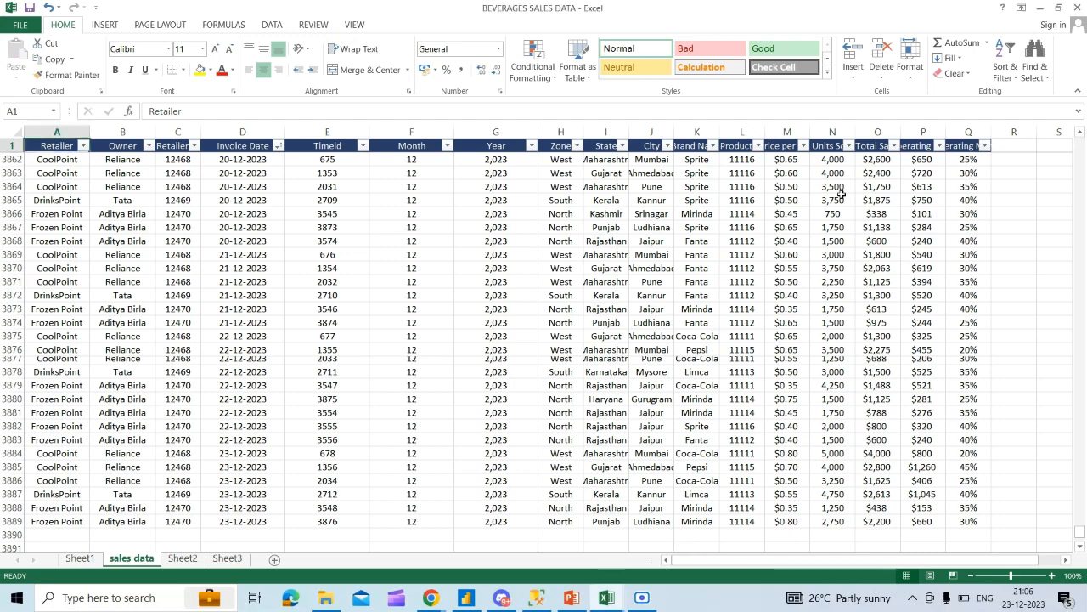
pyautogui.click(876, 132)
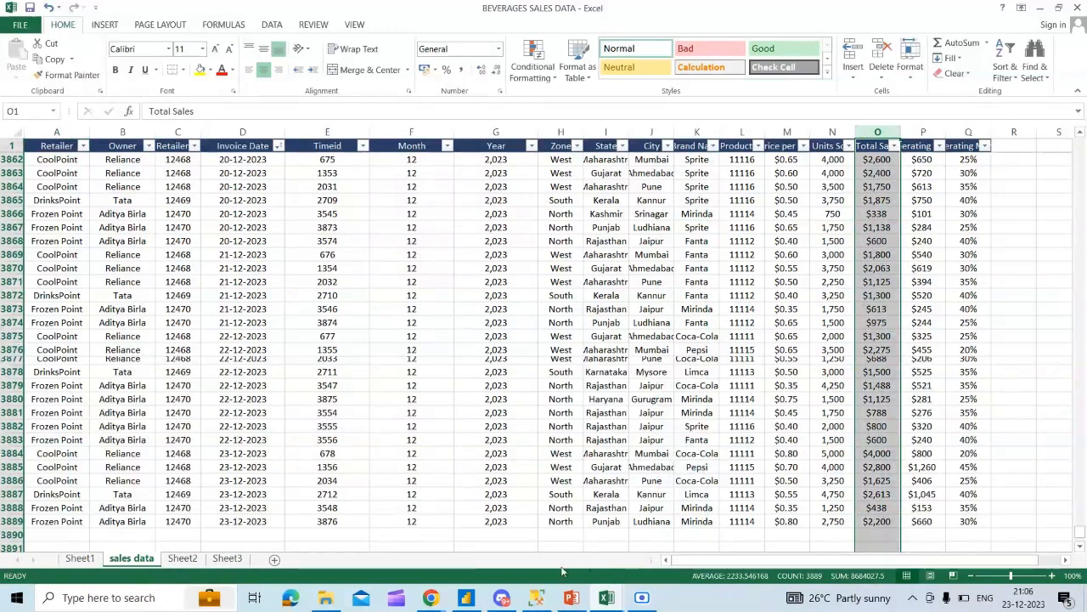
# Step: Switch back to Power BI Desktop and name the new measure CURRENT MTD in its formula
pyautogui.click(476, 597)
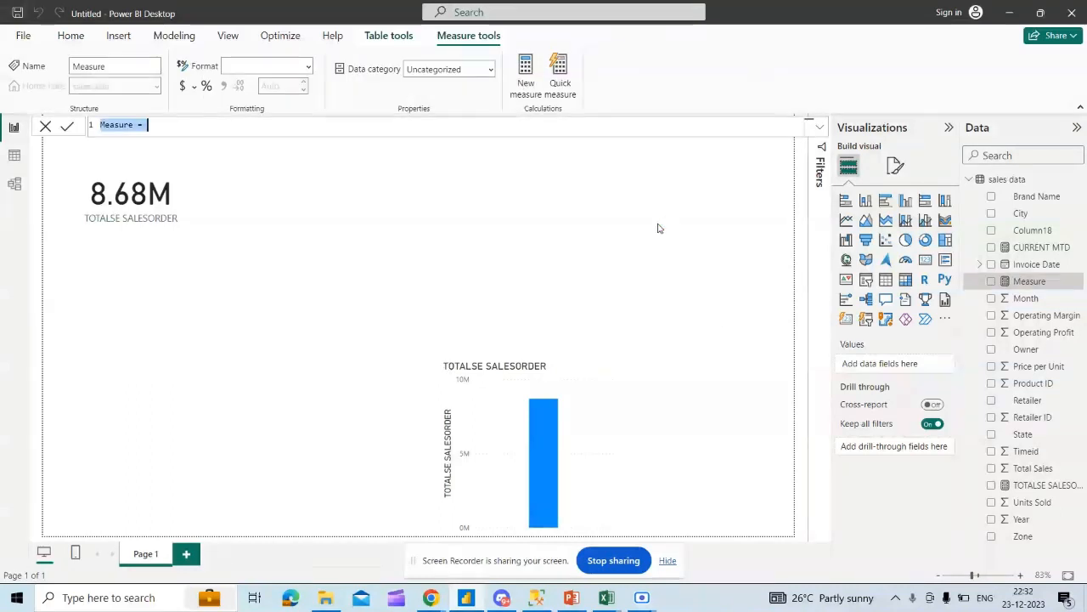
pyautogui.click(136, 126)
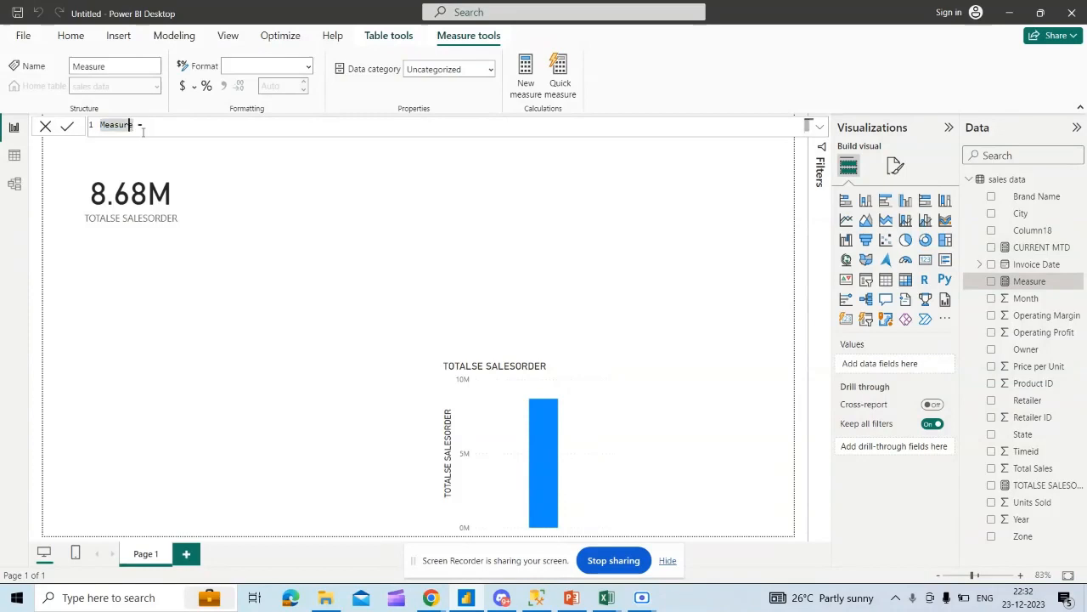
pyautogui.press('BackSpace')
pyautogui.press('BackSpace')
pyautogui.press('BackSpace')
pyautogui.press('BackSpace')
pyautogui.press('BackSpace')
pyautogui.press('BackSpace')
pyautogui.press('BackSpace')
pyautogui.write('CURRENT ')
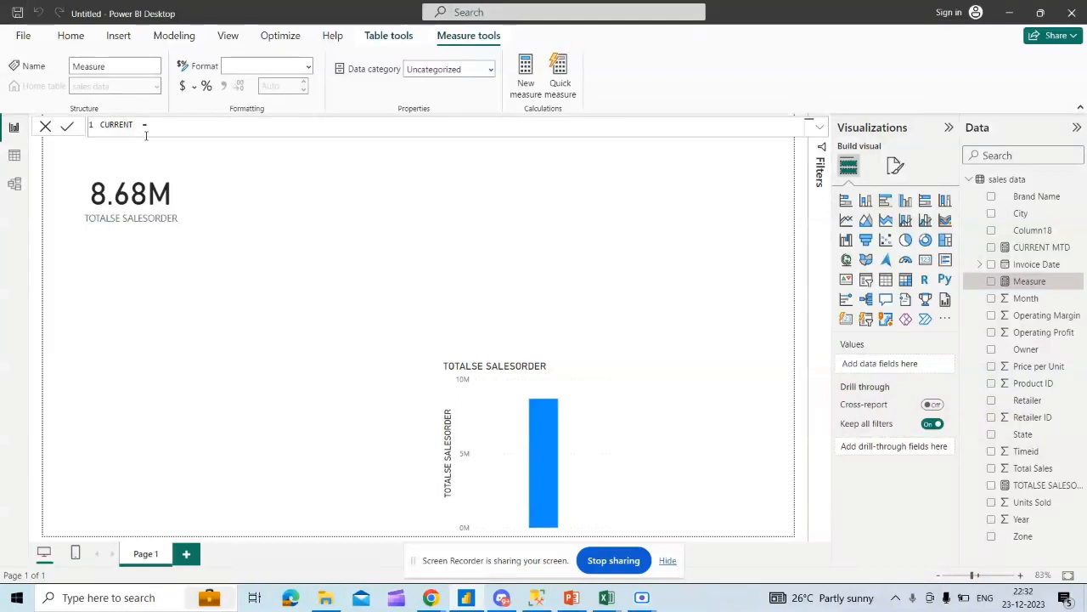
pyautogui.write('MTD')
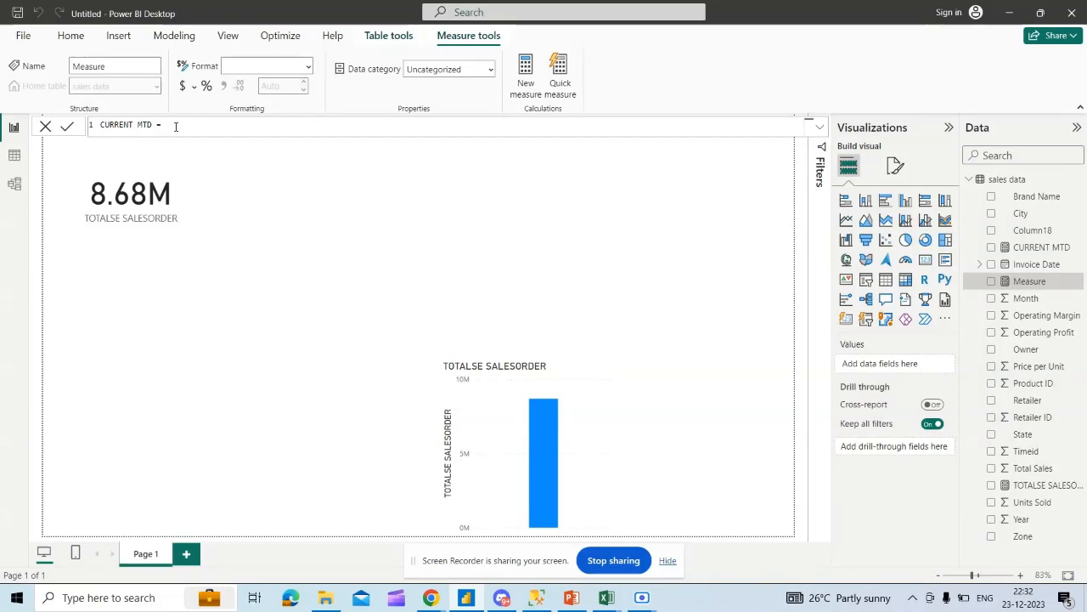
# Step: Start the measure's formula with CALCULATE and a nested TOTALMTD that takes the TOTALSE SALESORDER measure as its expression
pyautogui.write('CA')
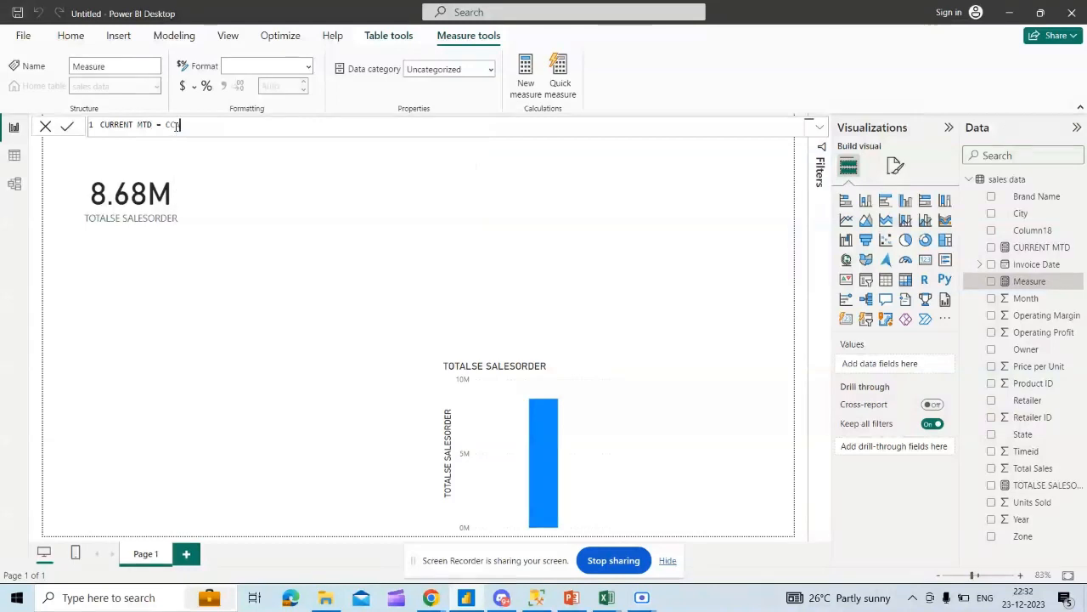
pyautogui.write('LCU')
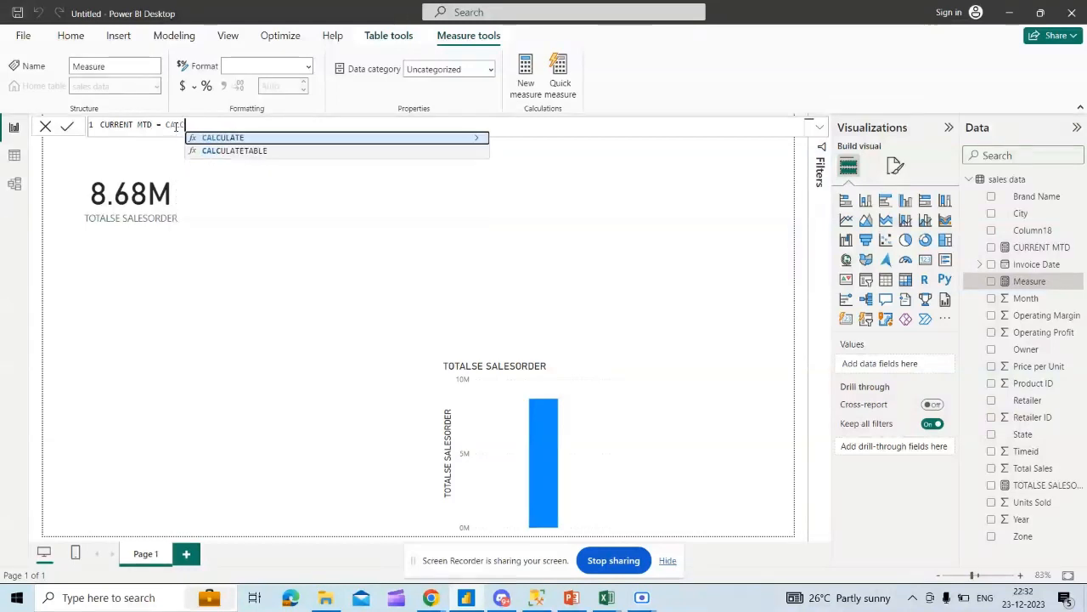
pyautogui.click(203, 138)
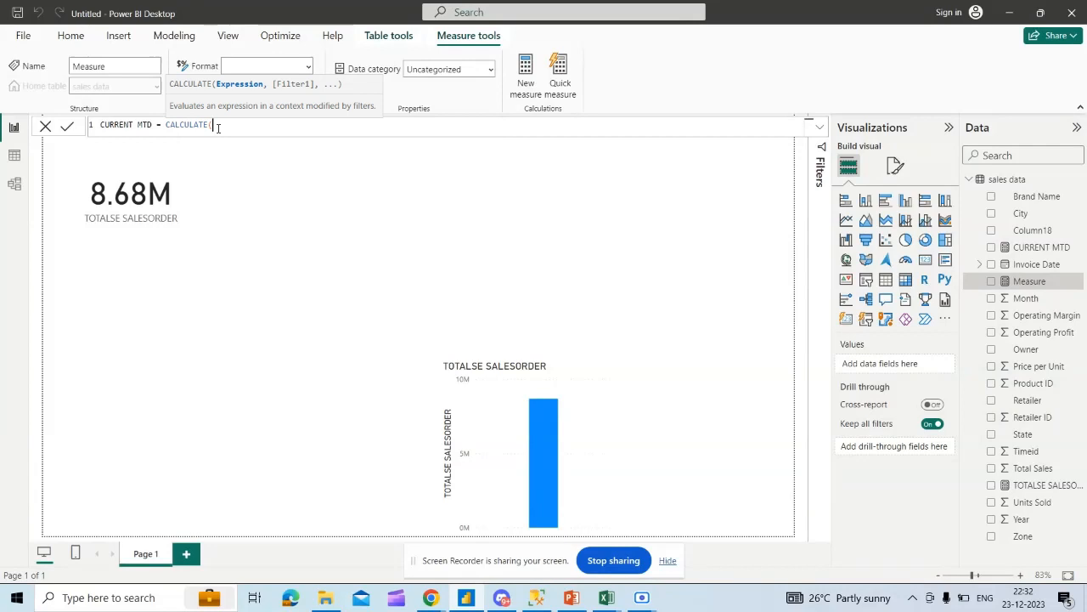
pyautogui.write('TOTAL')
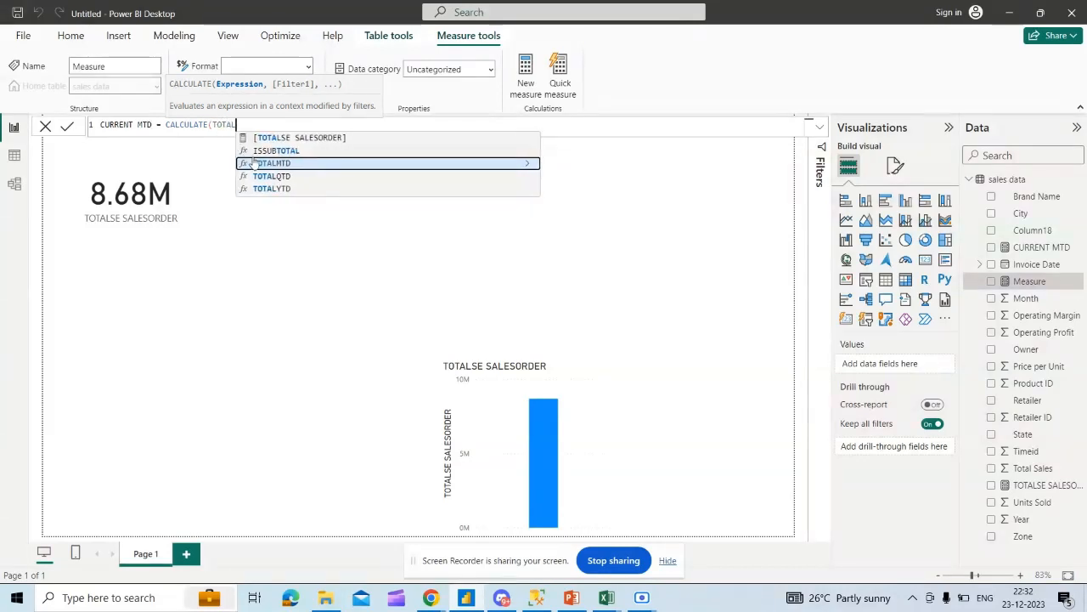
pyautogui.click(257, 163)
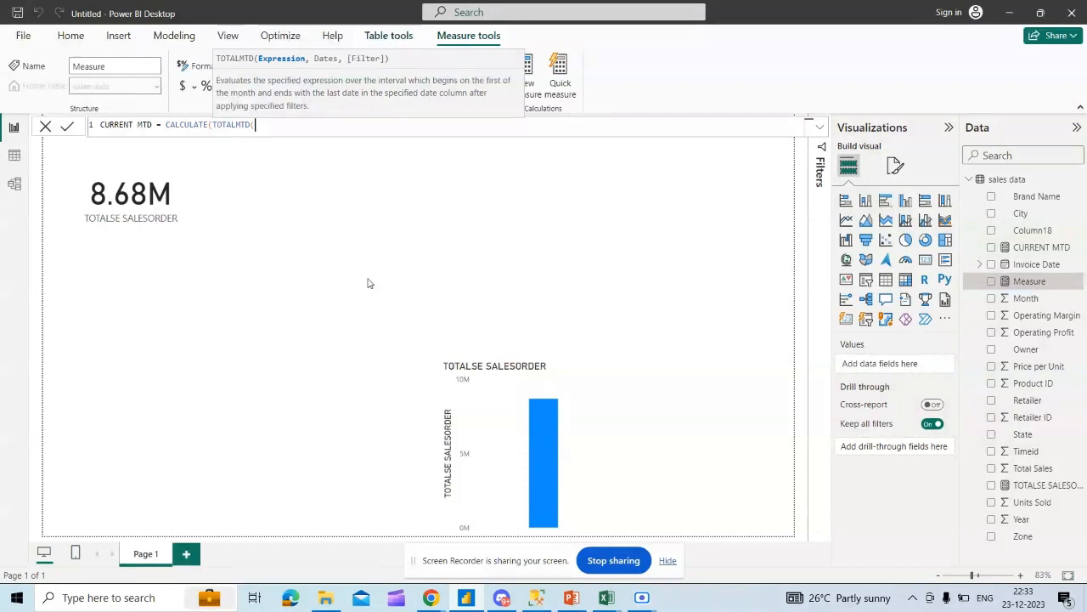
pyautogui.write('TO')
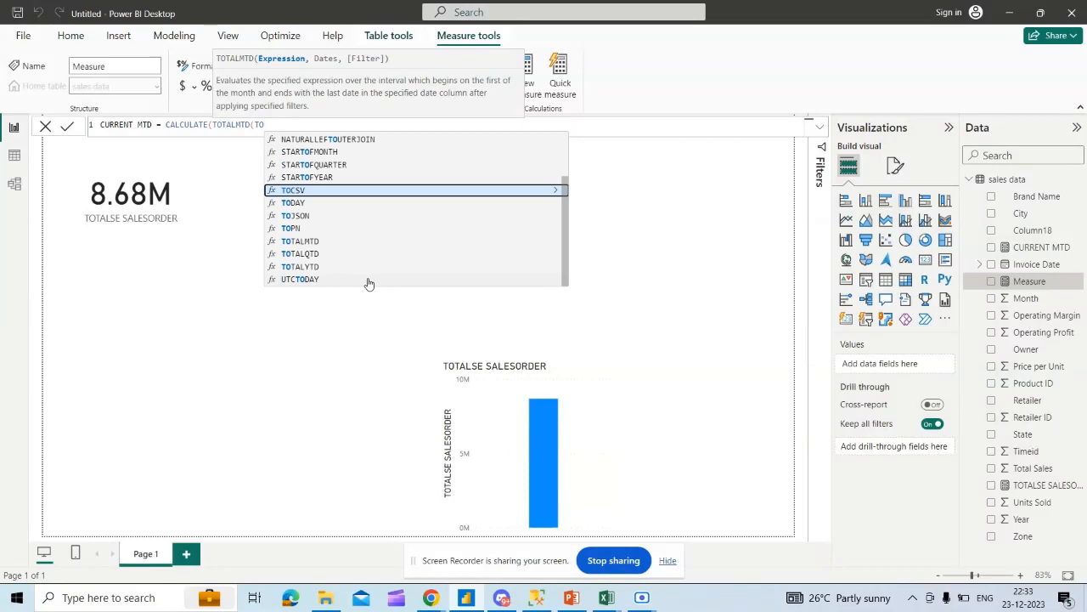
pyautogui.write('TA')
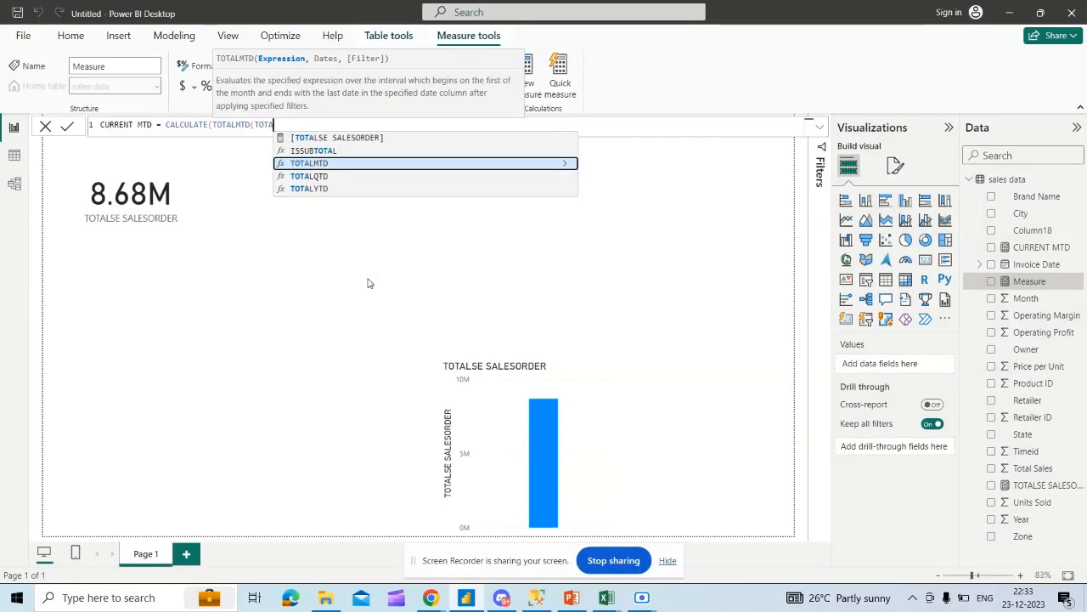
pyautogui.click(330, 139)
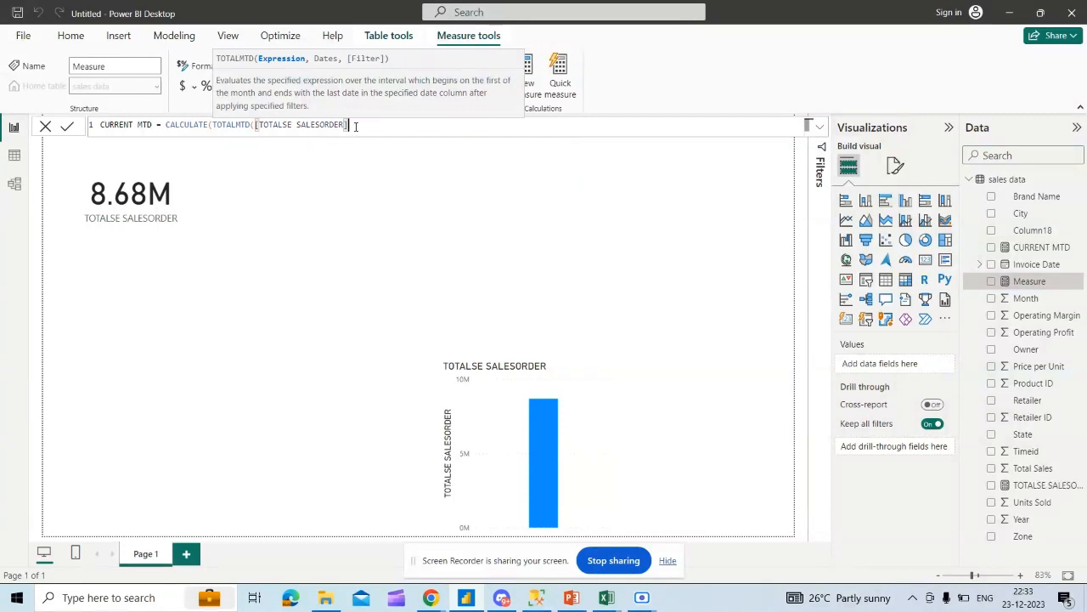
pyautogui.write(',')
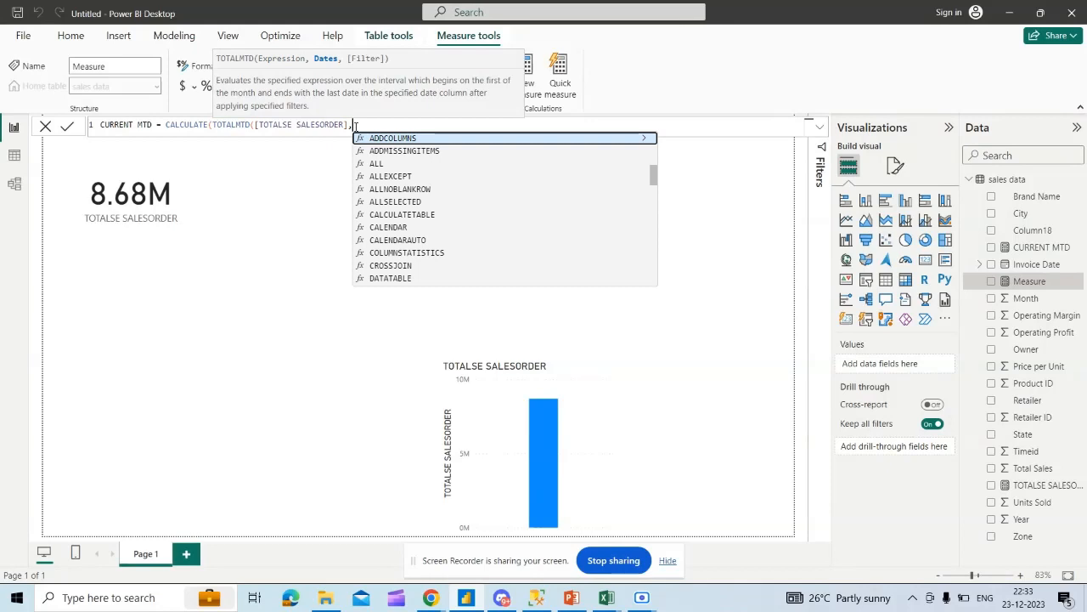
# Step: Use DATESMTD('sales data'[Invoice Date]) as the dates argument of TOTALMTD and try to commit the measure
pyautogui.write('DATE')
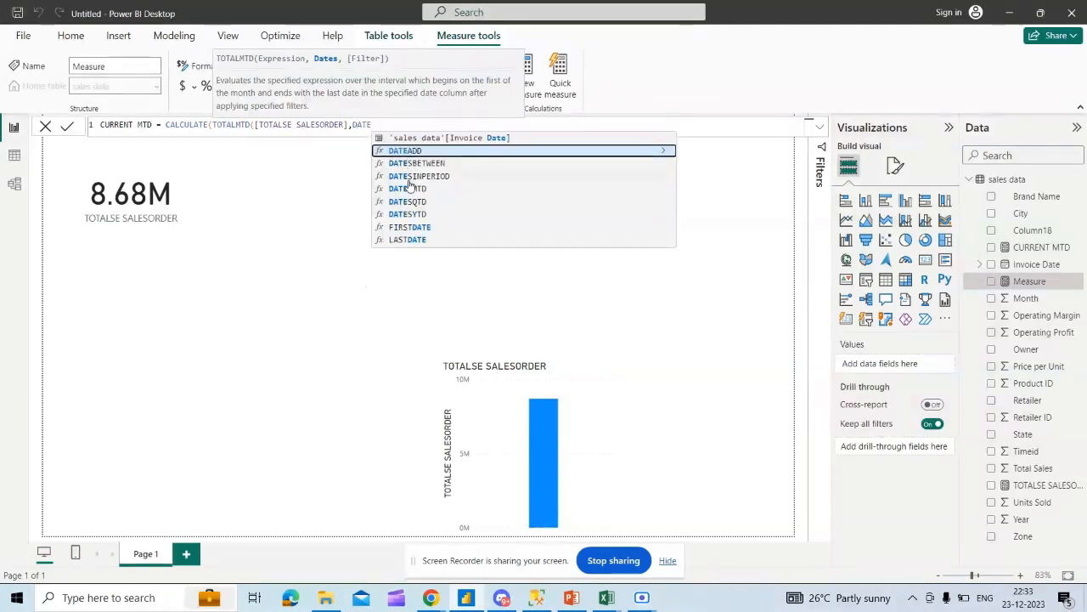
pyautogui.doubleClick(408, 189)
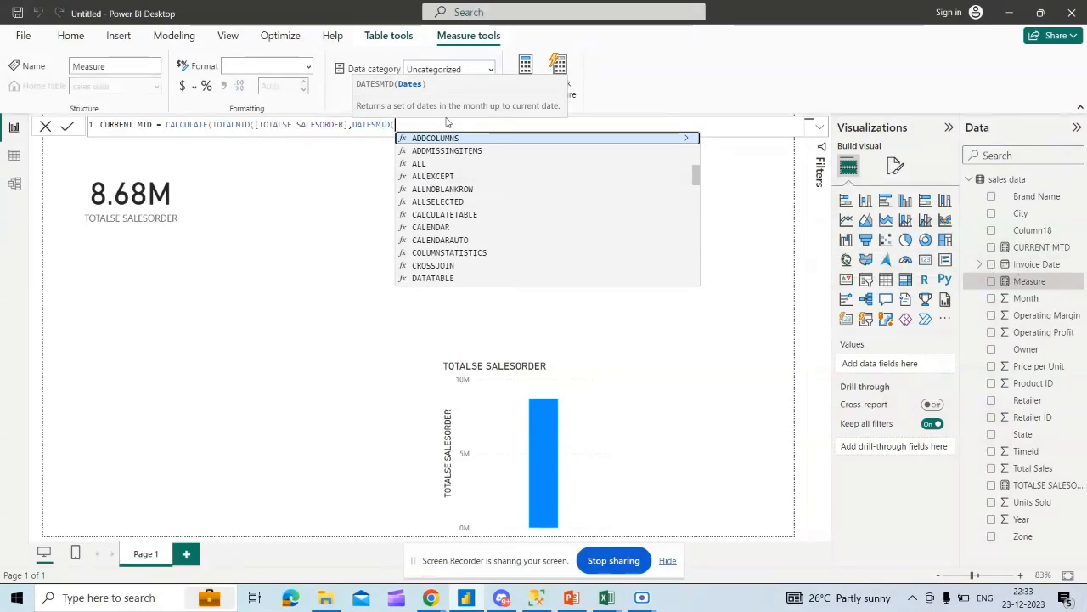
pyautogui.write('I')
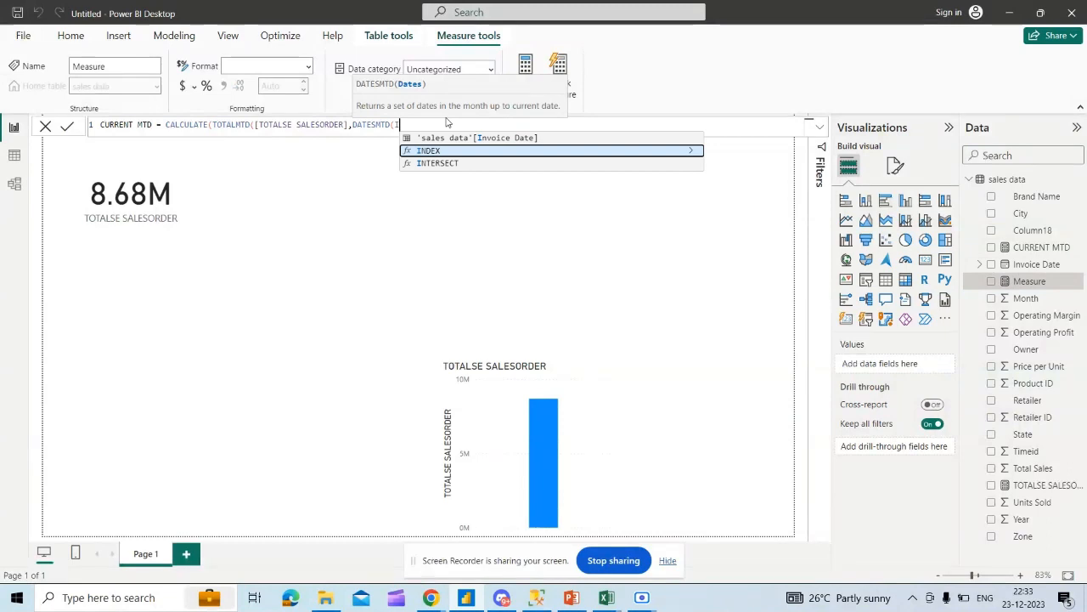
pyautogui.click(448, 139)
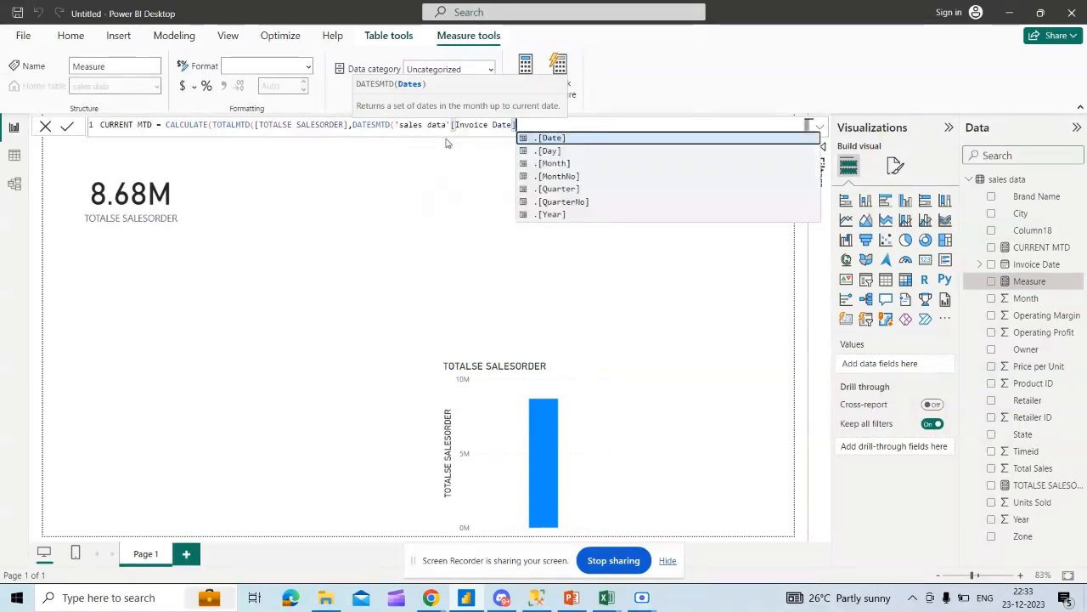
pyautogui.write(')')
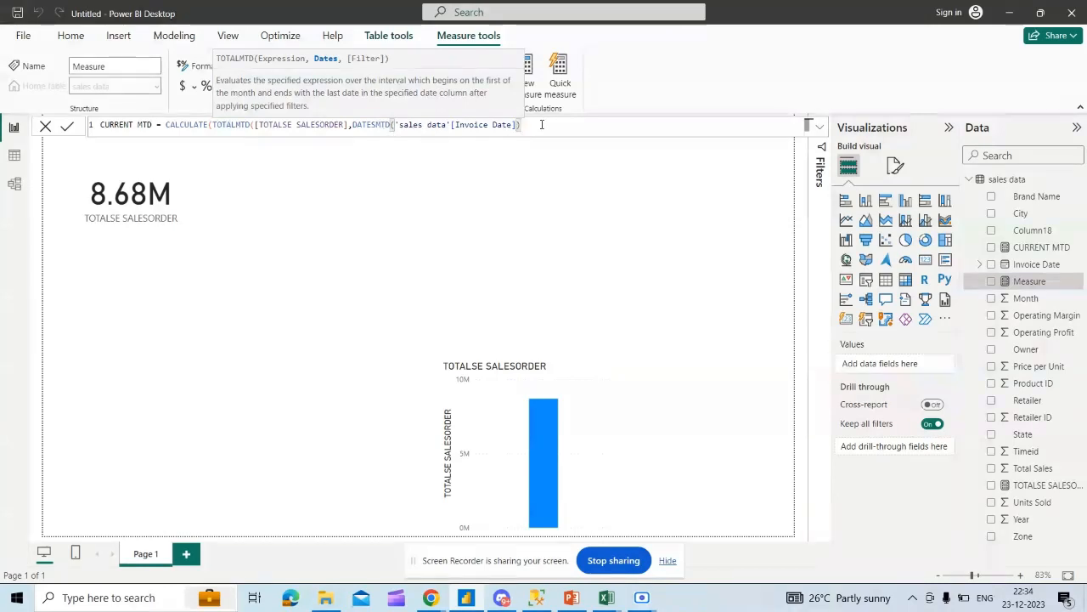
pyautogui.press('Return')
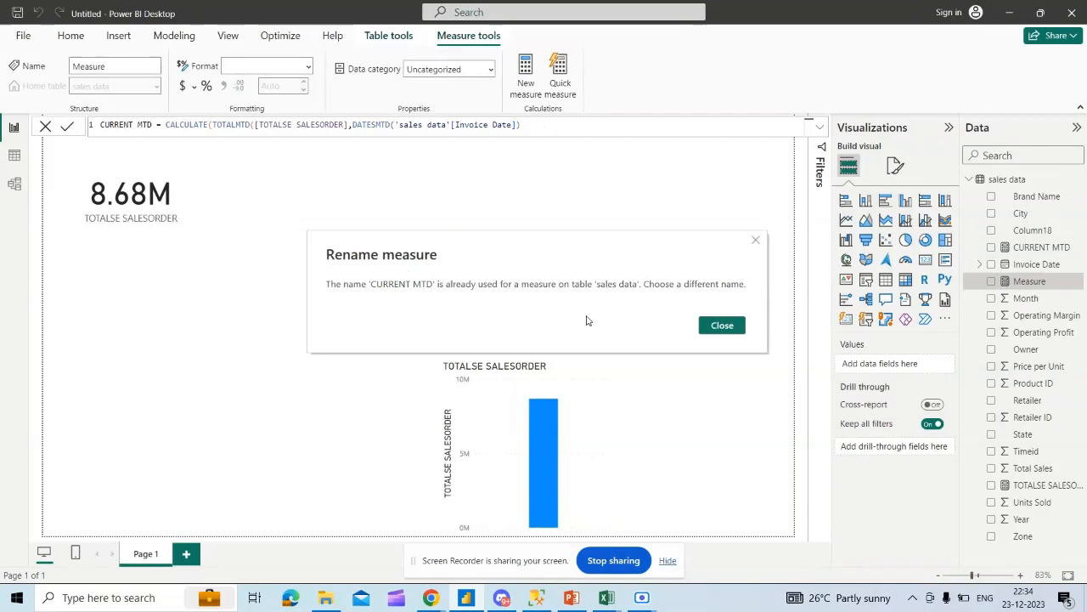
pyautogui.click(756, 243)
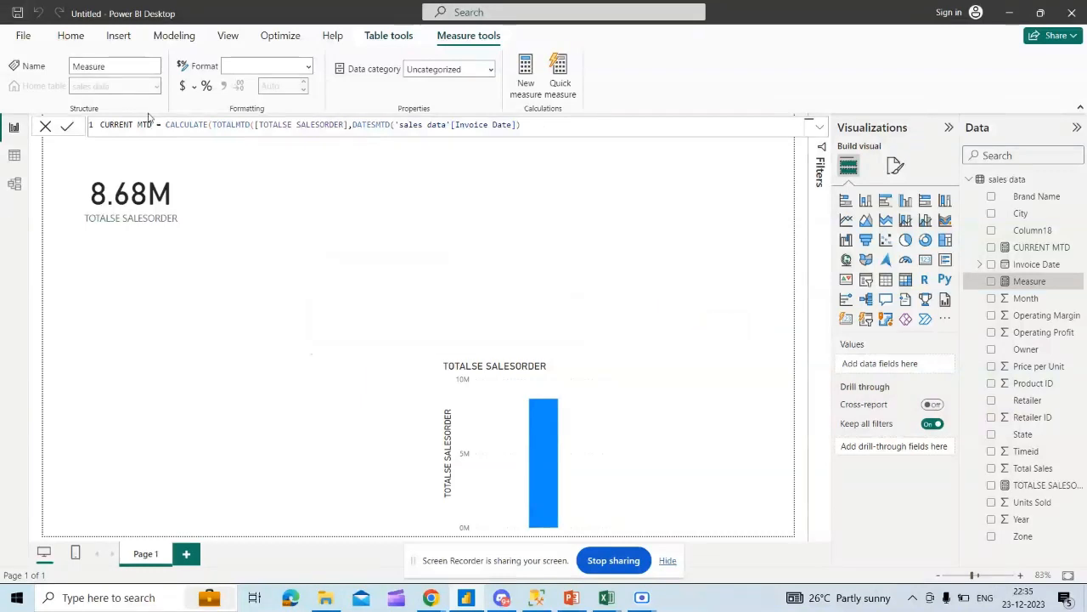
# Step: Rename the measure CURRENTMT in its formula, commit it, and add the missing closing parentheses for TOTALMTD and CALCULATE
pyautogui.doubleClick(142, 124)
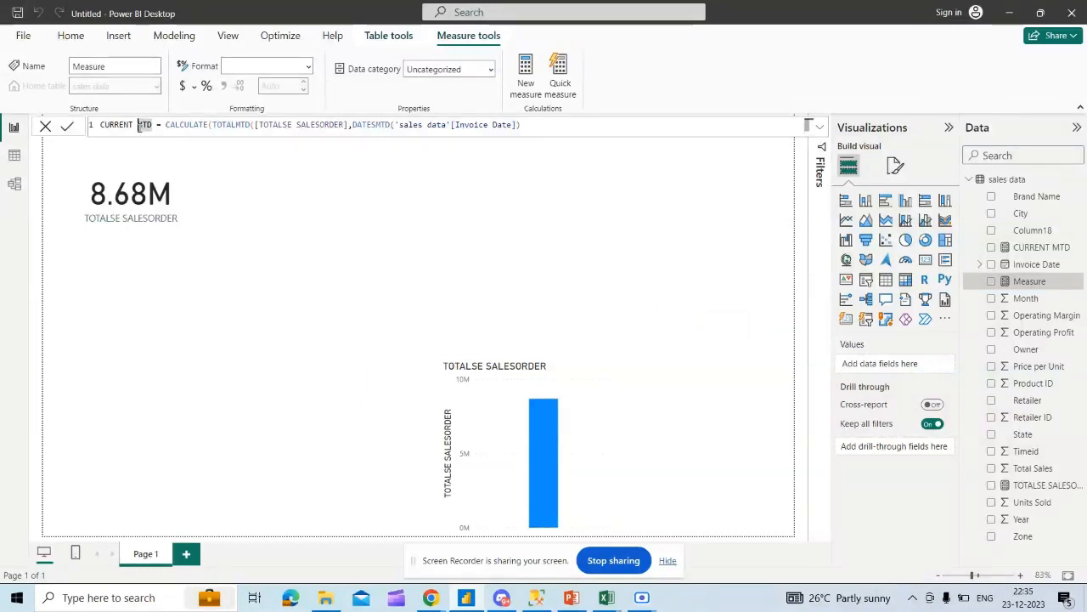
pyautogui.click(139, 125)
pyautogui.press('BackSpace')
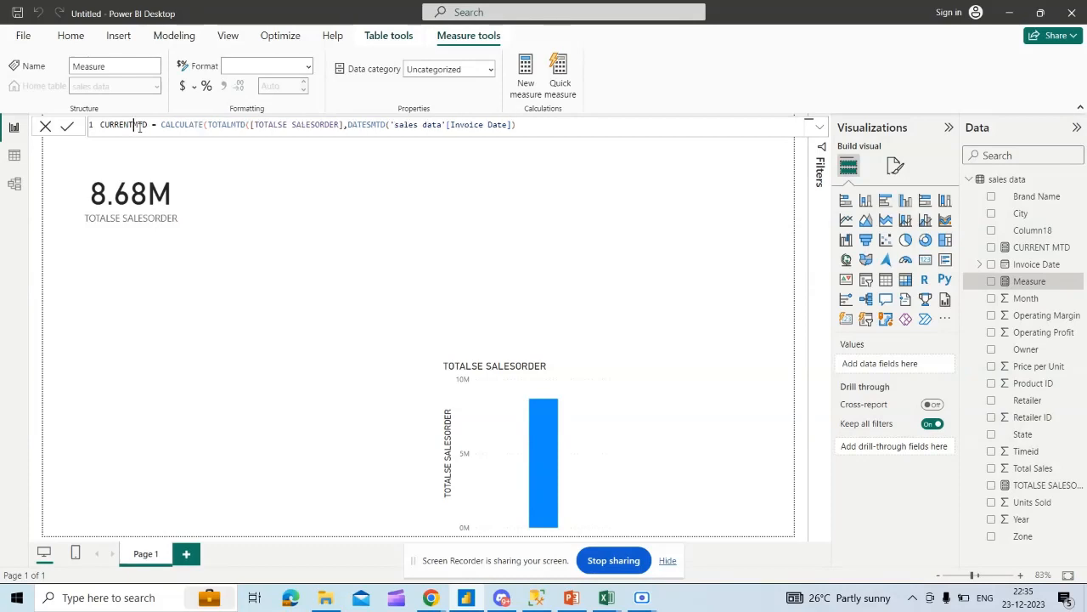
pyautogui.doubleClick(139, 125)
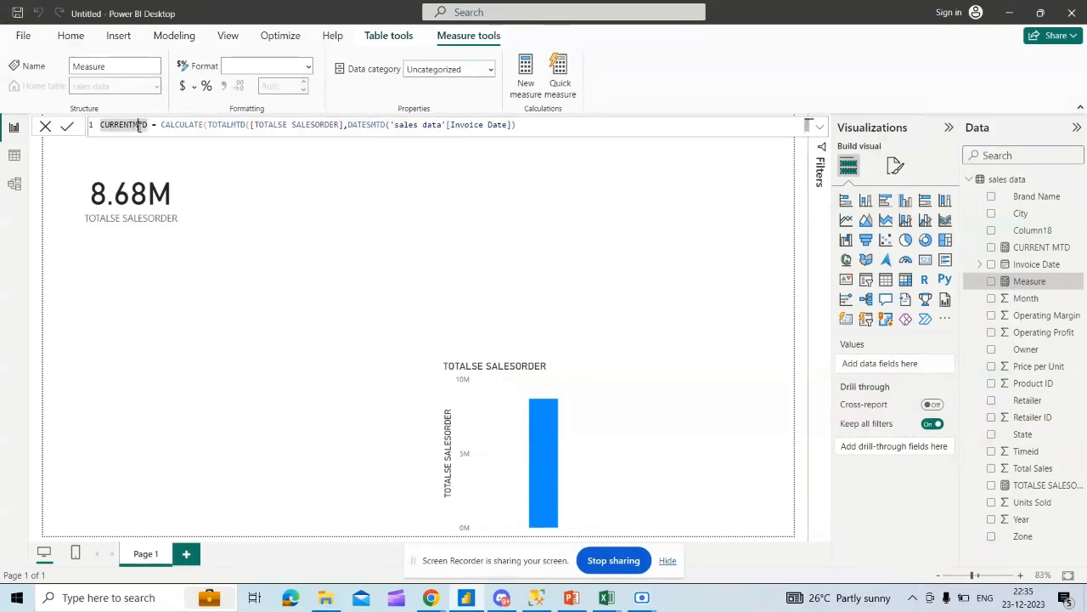
pyautogui.click(149, 125)
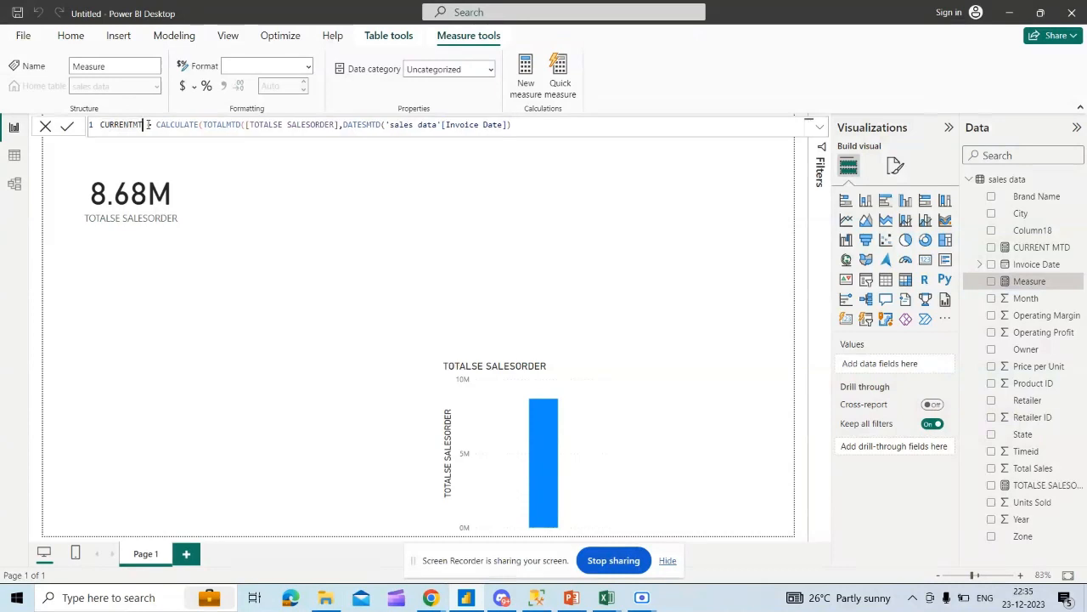
pyautogui.press('BackSpace')
pyautogui.click(520, 124)
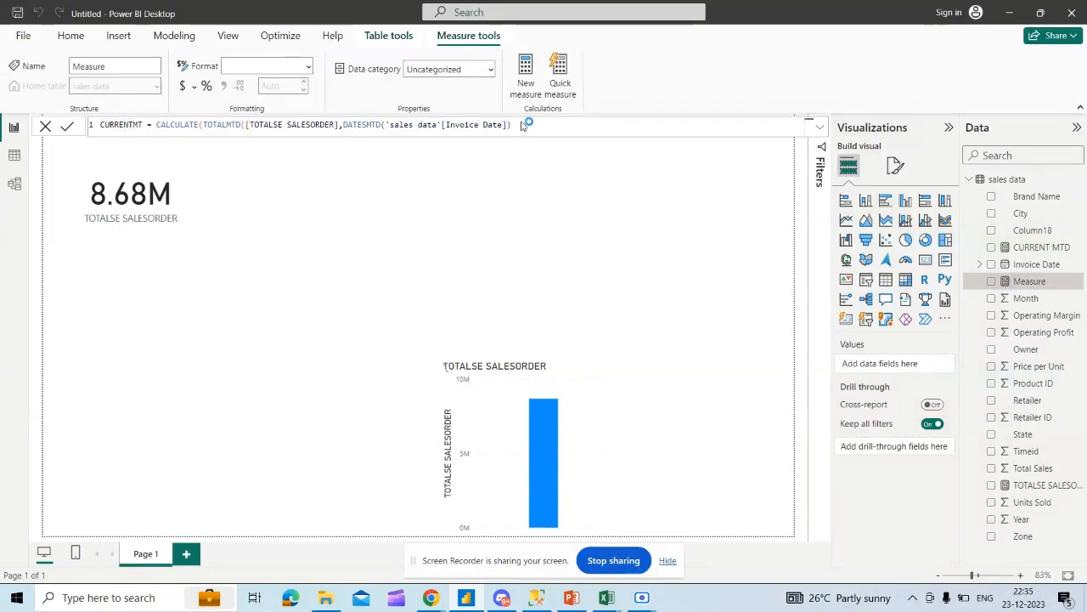
pyautogui.press('Return')
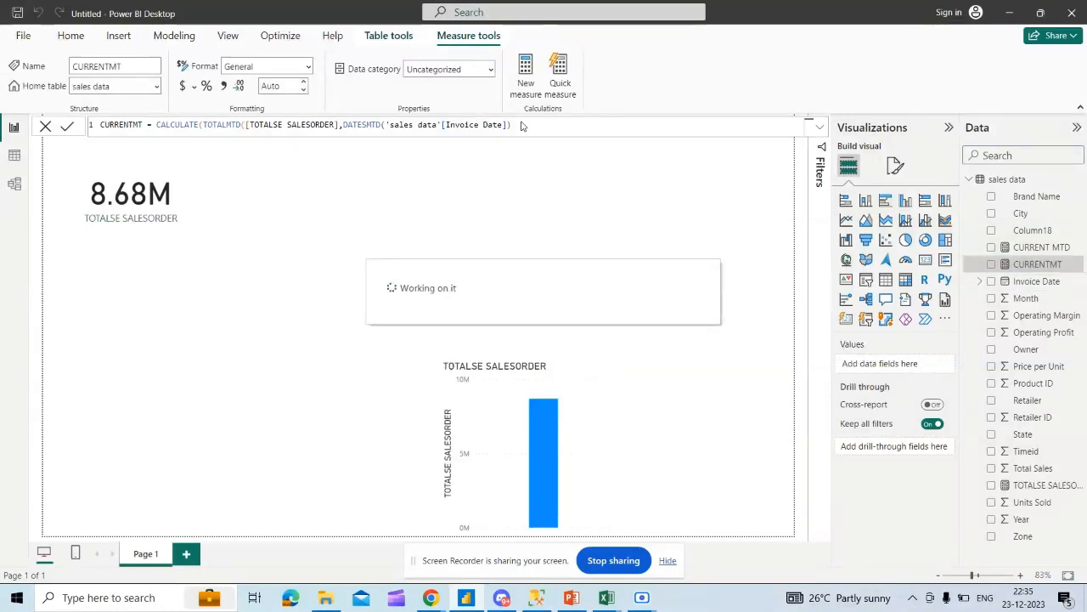
pyautogui.write('))')
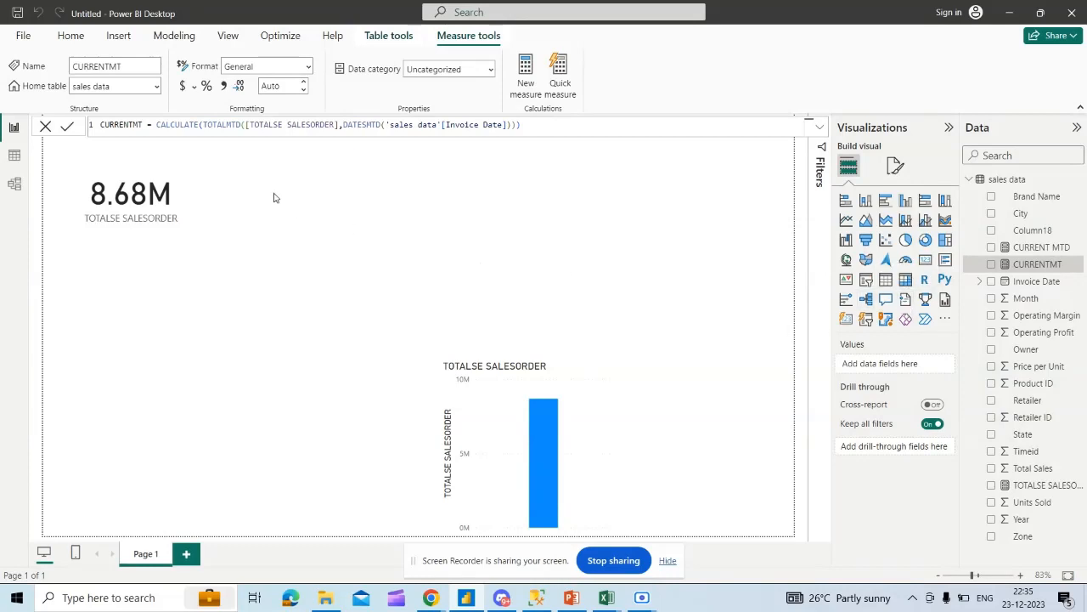
# Step: Add a card visual to the report page that shows the CURRENTMT measure
pyautogui.click(928, 262)
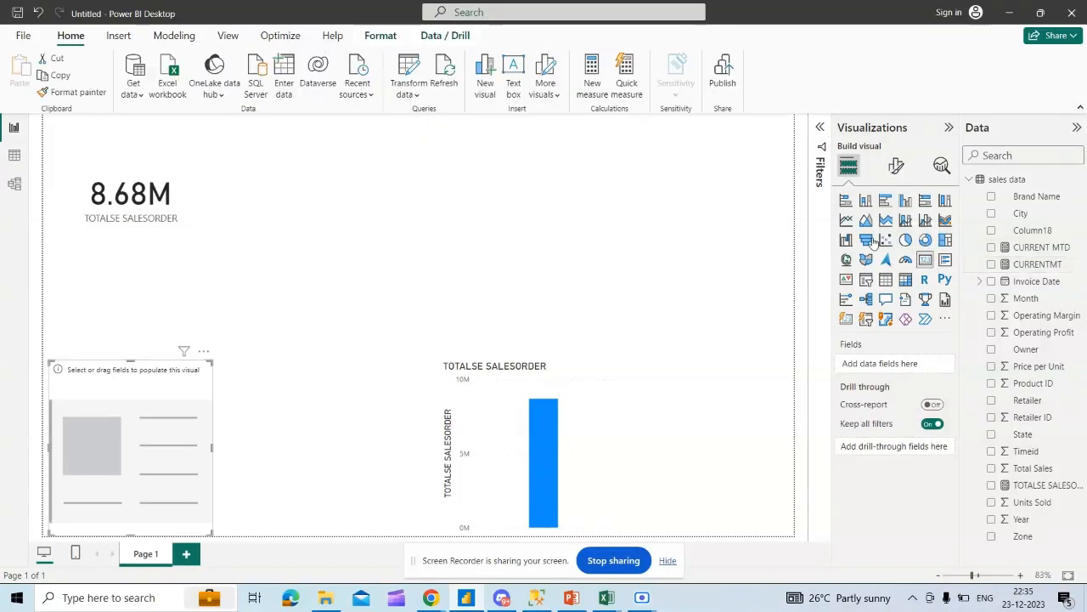
pyautogui.click(990, 265)
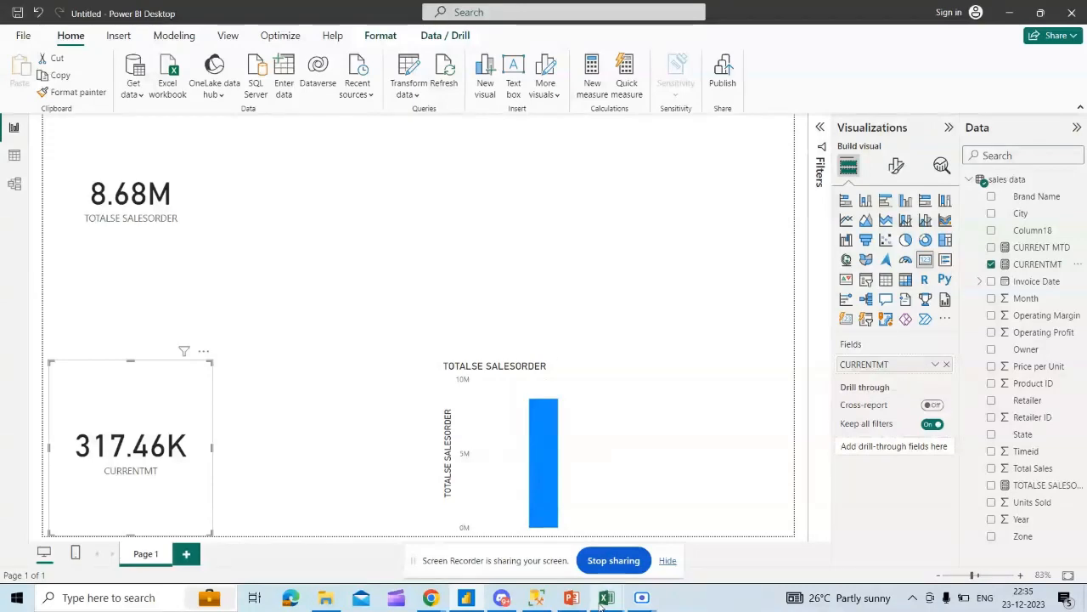
# Step: Switch to the BEVERAGES SALES DATA workbook in Excel and check the MTD reference total on Sheet1
pyautogui.moveTo(601, 604)
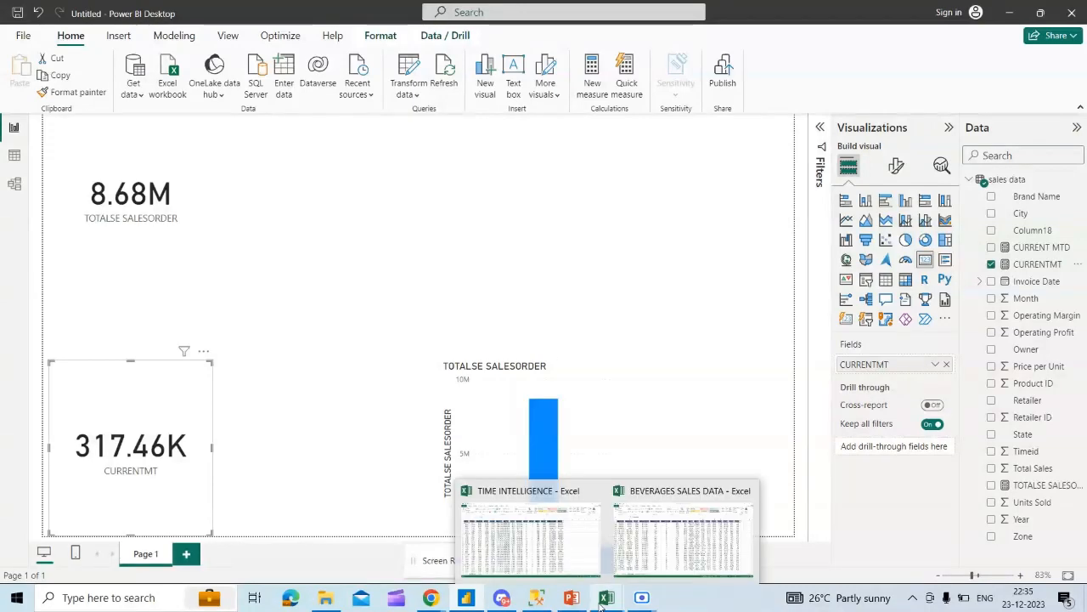
pyautogui.moveTo(660, 530)
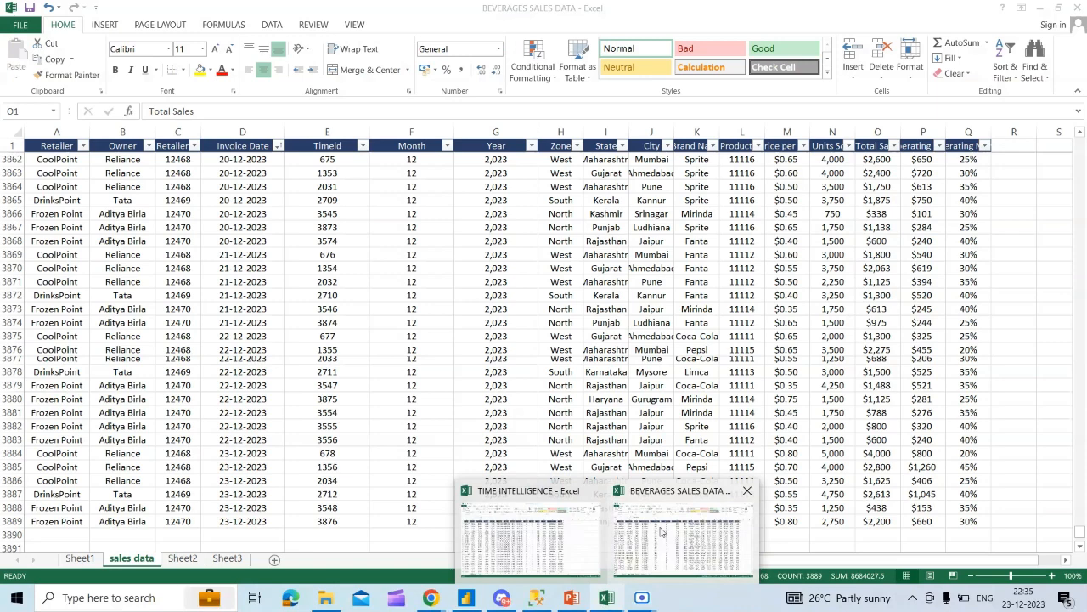
pyautogui.click(661, 531)
pyautogui.click(80, 559)
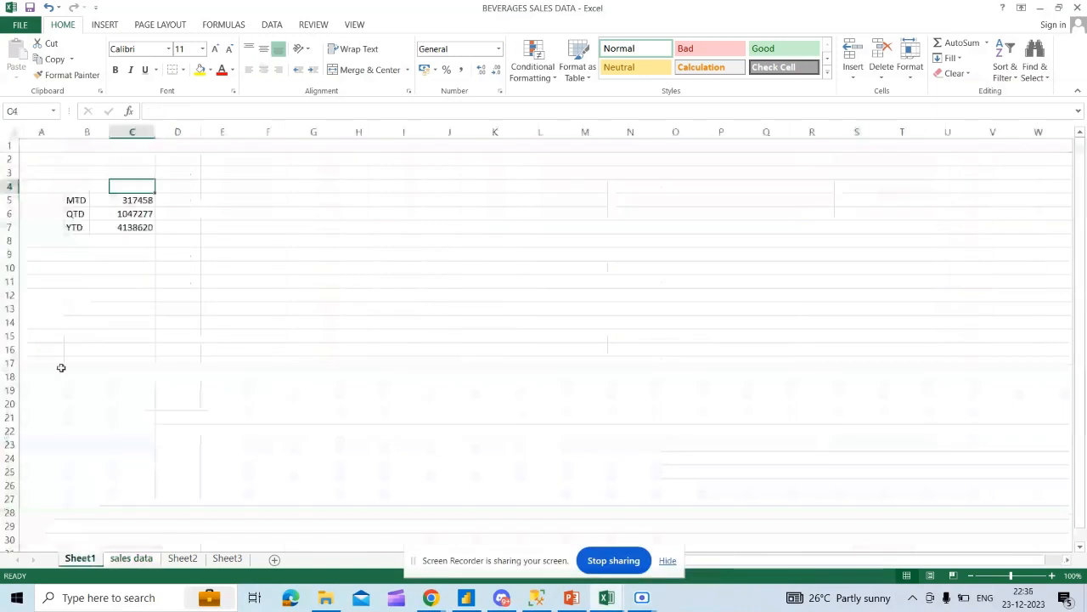
pyautogui.click(139, 201)
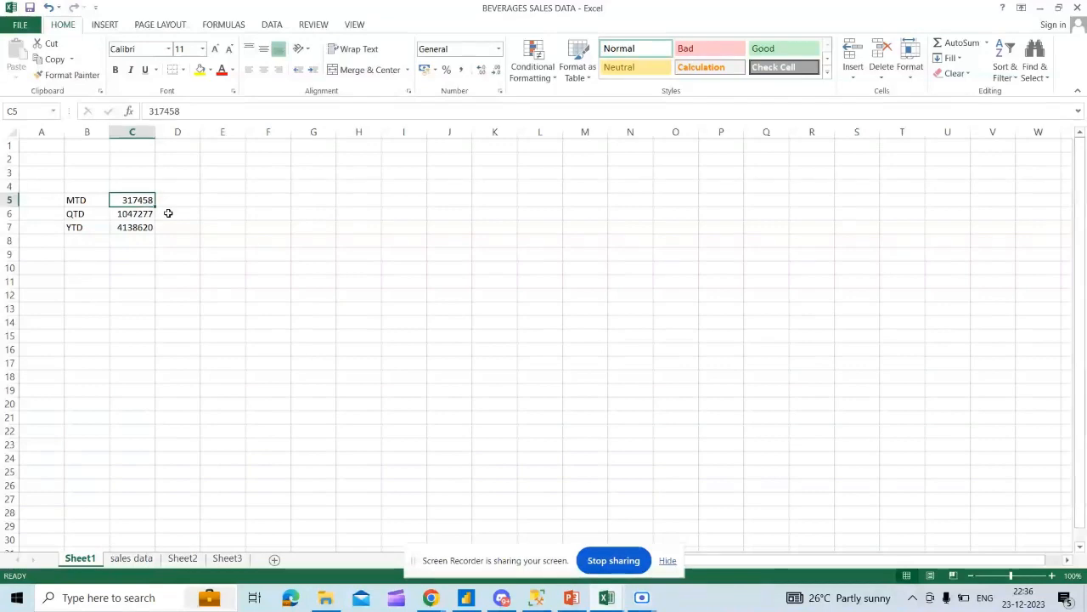
pyautogui.click(80, 201)
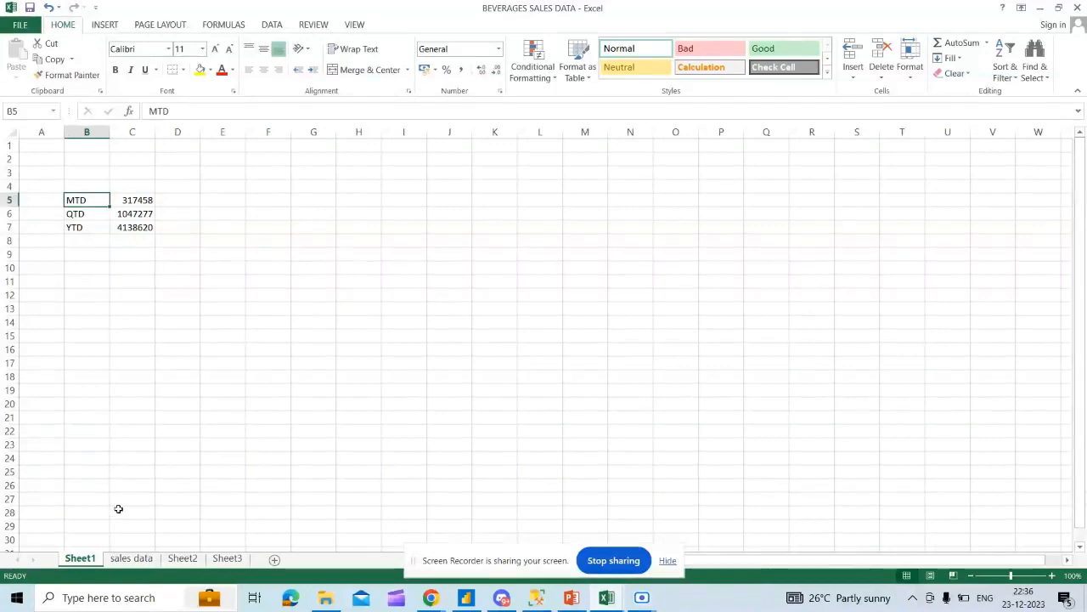
# Step: On the sales data sheet, open the Invoice Date filter and exclude all 2022 dates
pyautogui.click(131, 559)
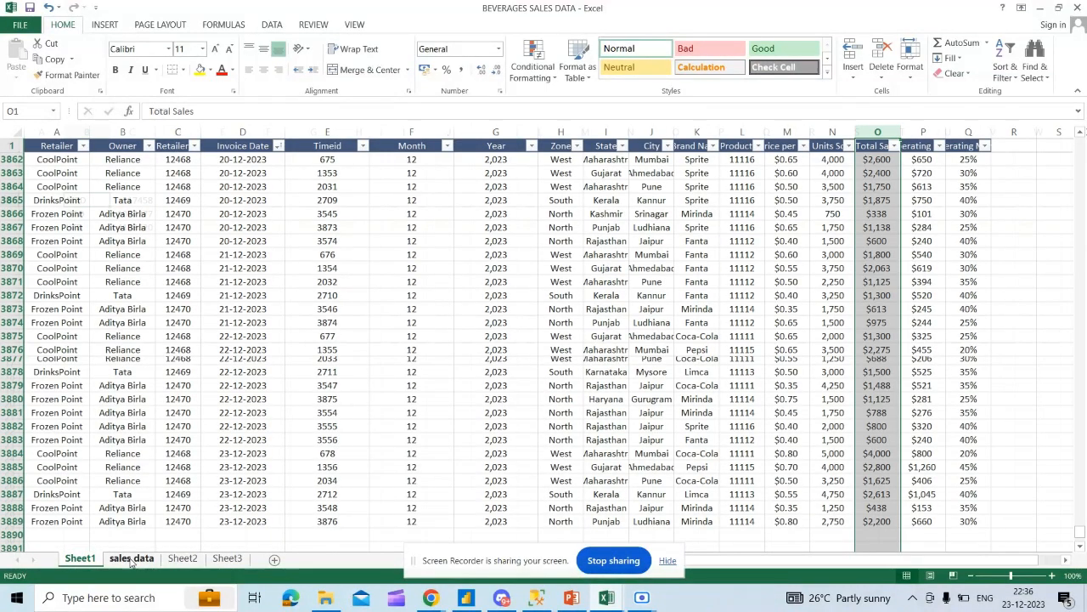
pyautogui.click(178, 199)
pyautogui.click(276, 147)
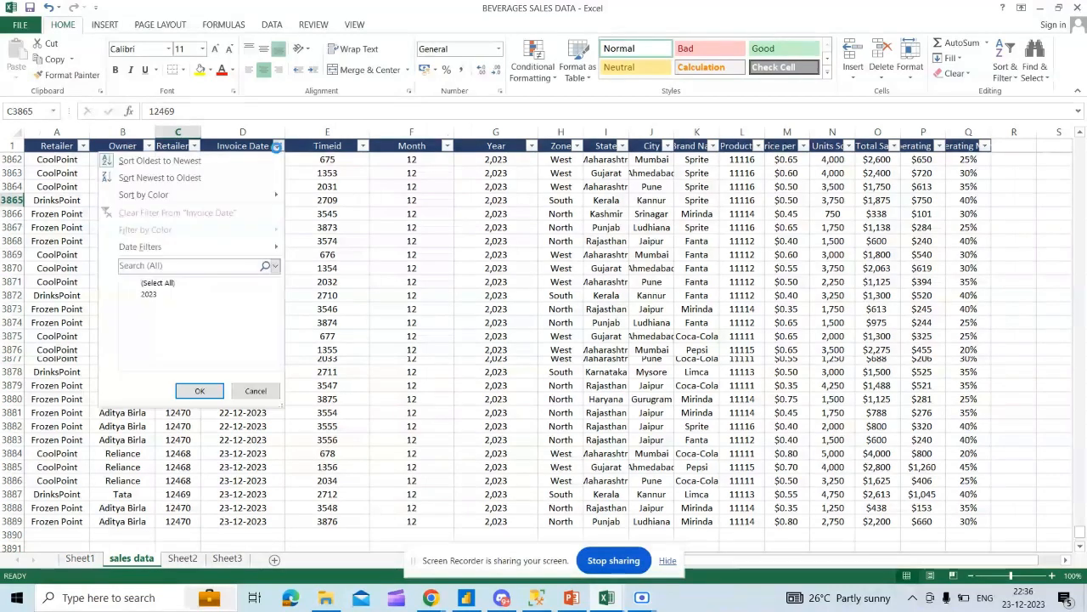
pyautogui.click(128, 293)
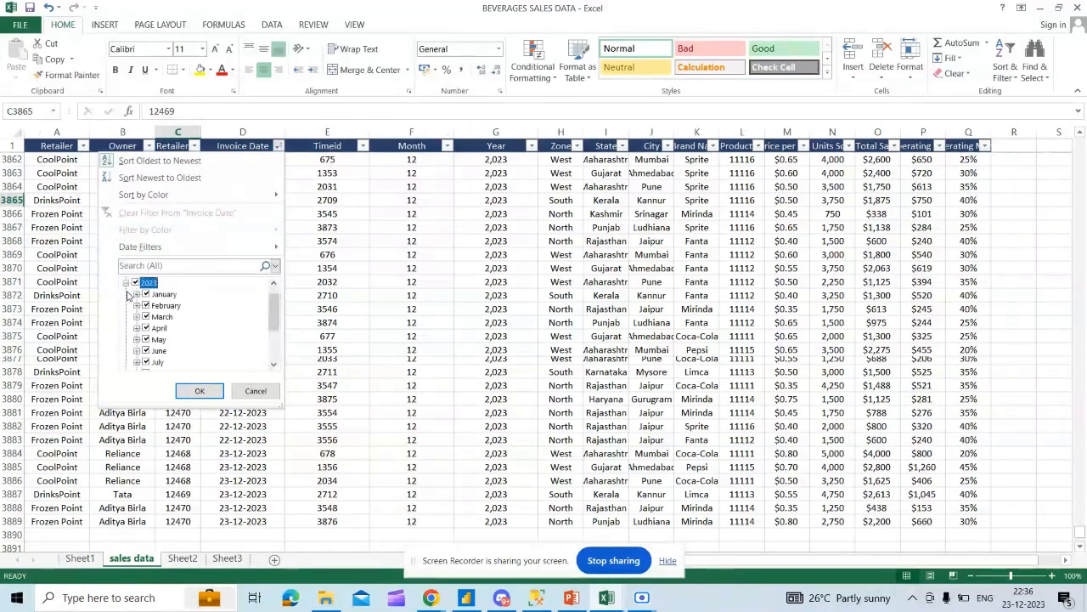
pyautogui.click(125, 282)
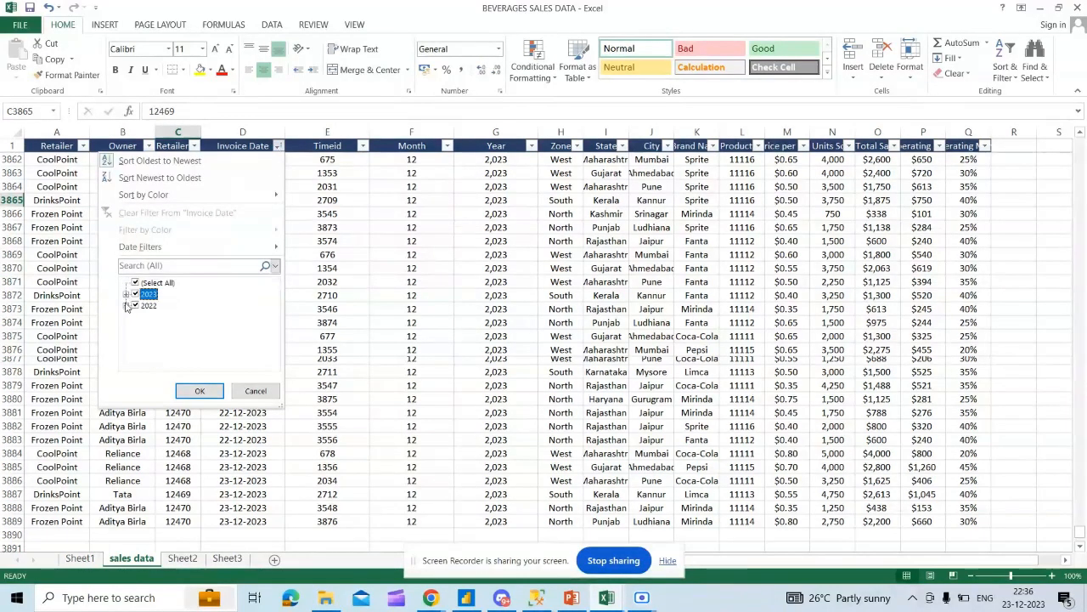
pyautogui.click(125, 306)
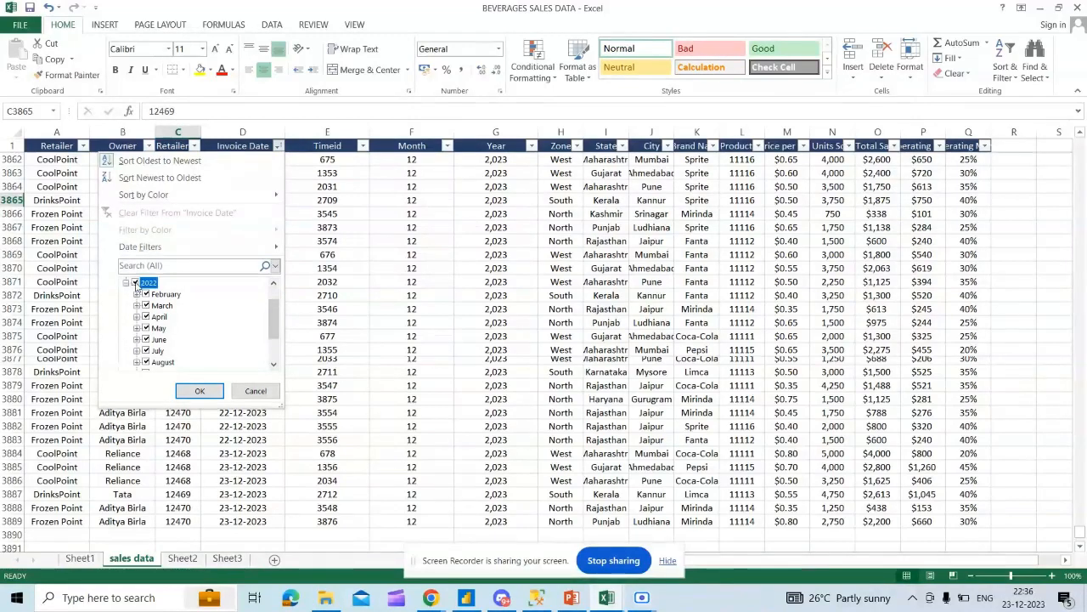
pyautogui.click(134, 282)
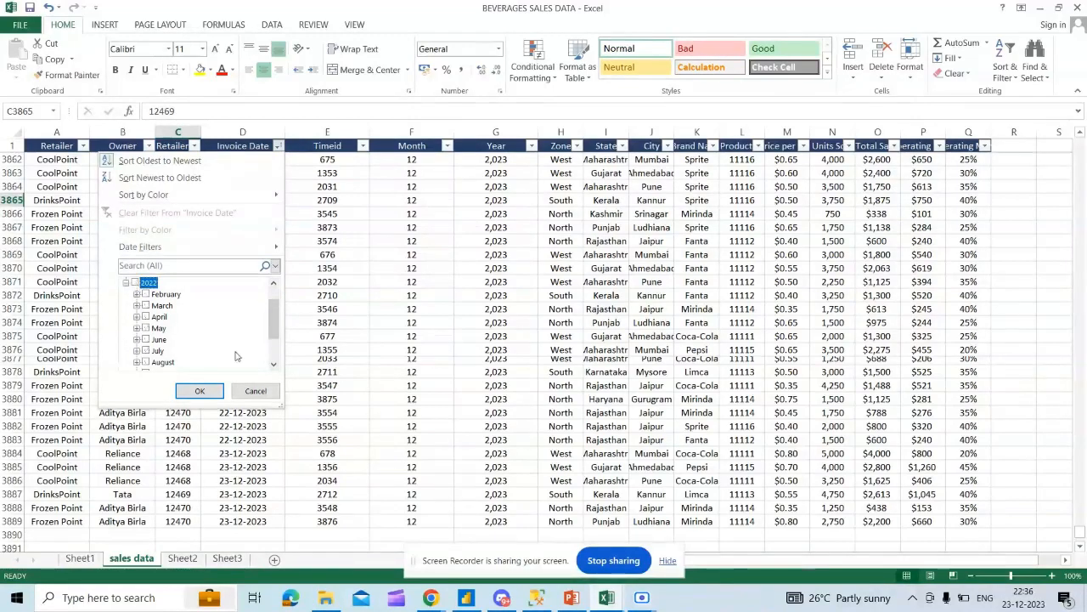
pyautogui.click(126, 282)
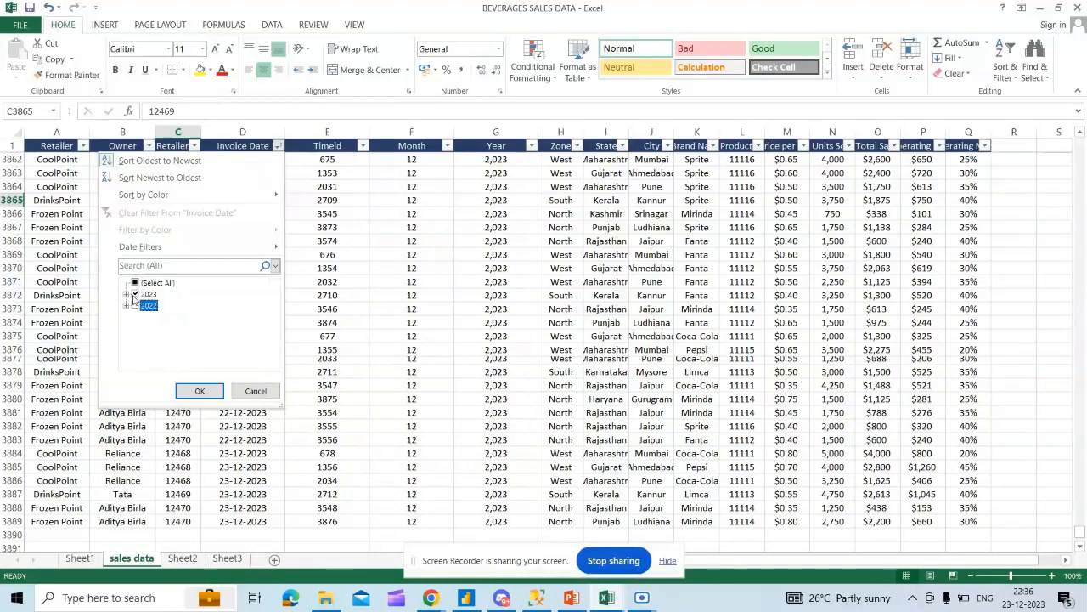
# Step: Restrict the Invoice Date filter to December 2023 only and apply it
pyautogui.click(126, 295)
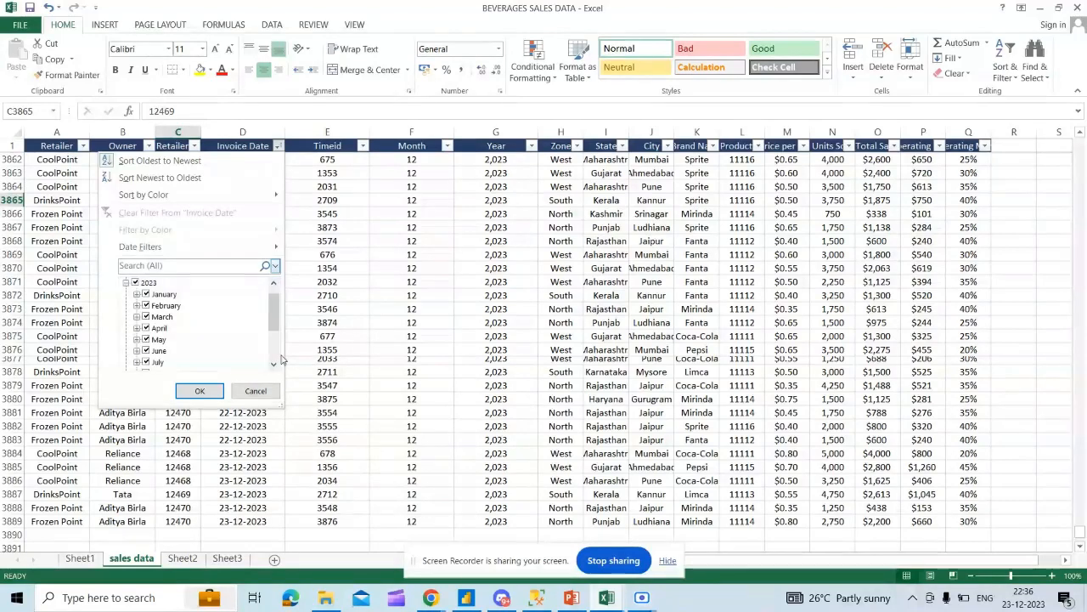
pyautogui.scroll(-2, 146, 357)
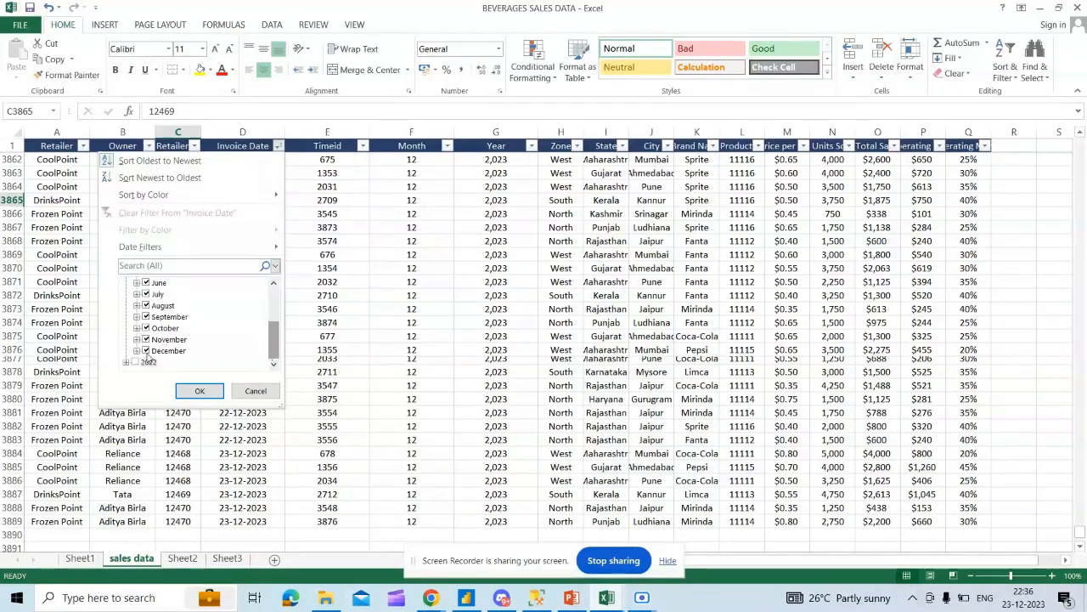
pyautogui.scroll(3, 273, 311)
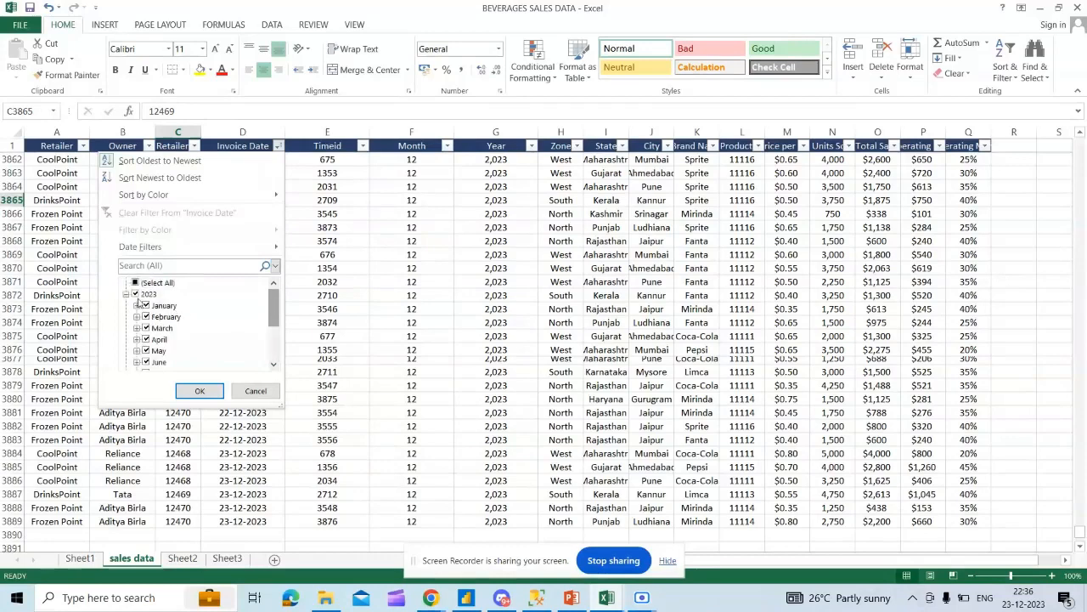
pyautogui.click(135, 294)
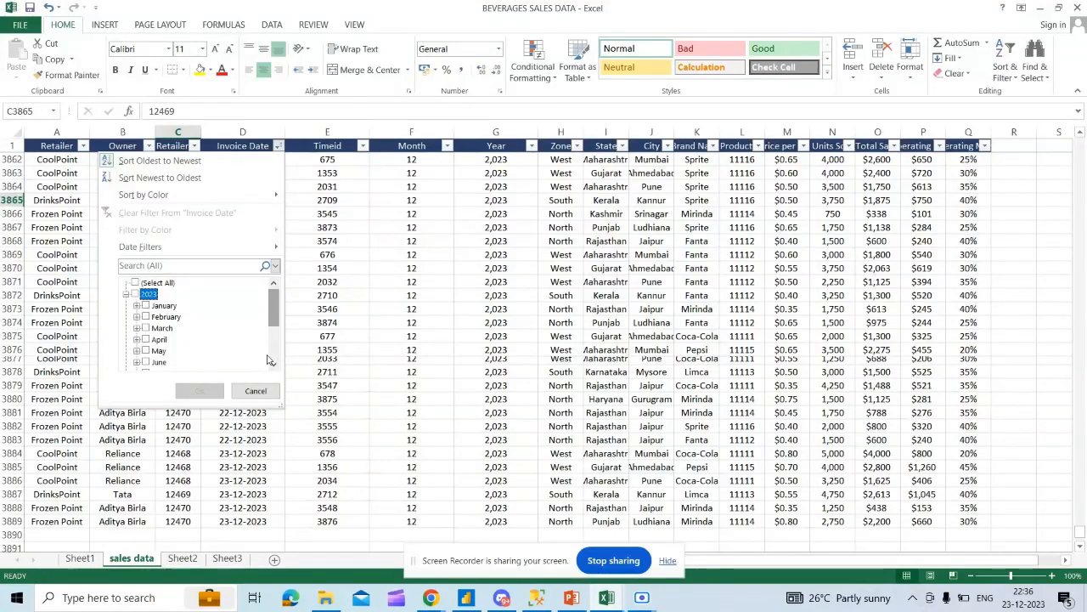
pyautogui.scroll(-2, 269, 360)
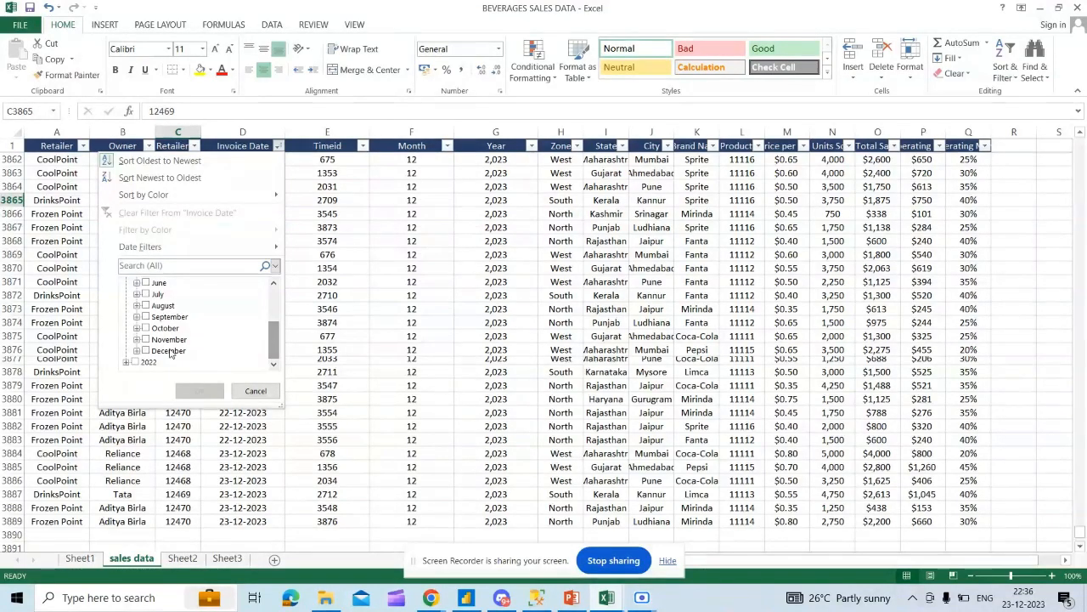
pyautogui.click(170, 352)
pyautogui.click(199, 391)
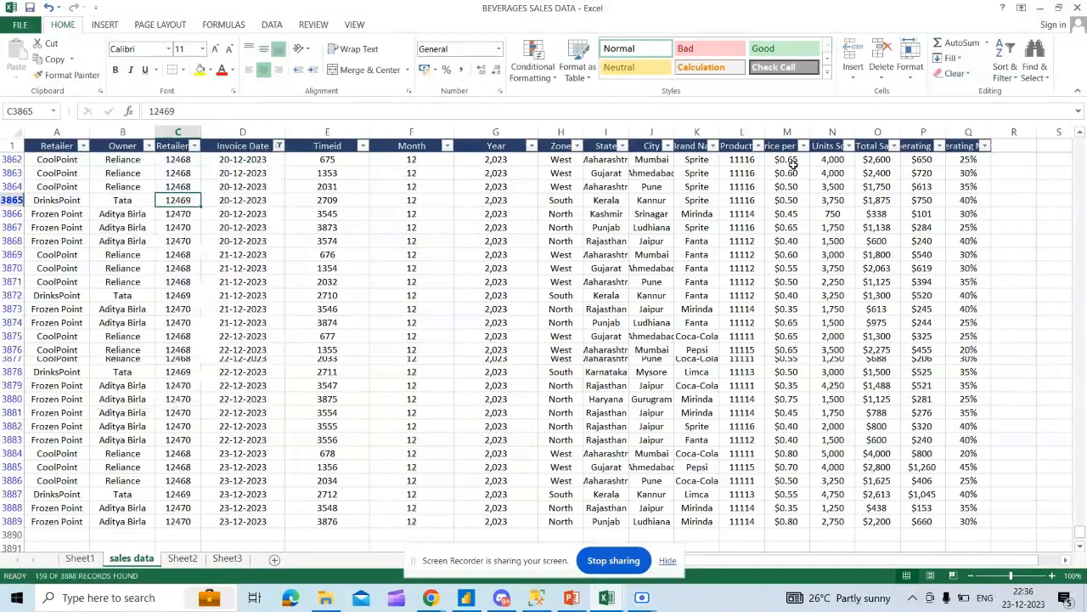
# Step: Check the filtered sum of the Total Sales column and switch back to Power BI Desktop to compare it with the CURRENTMT card
pyautogui.click(871, 133)
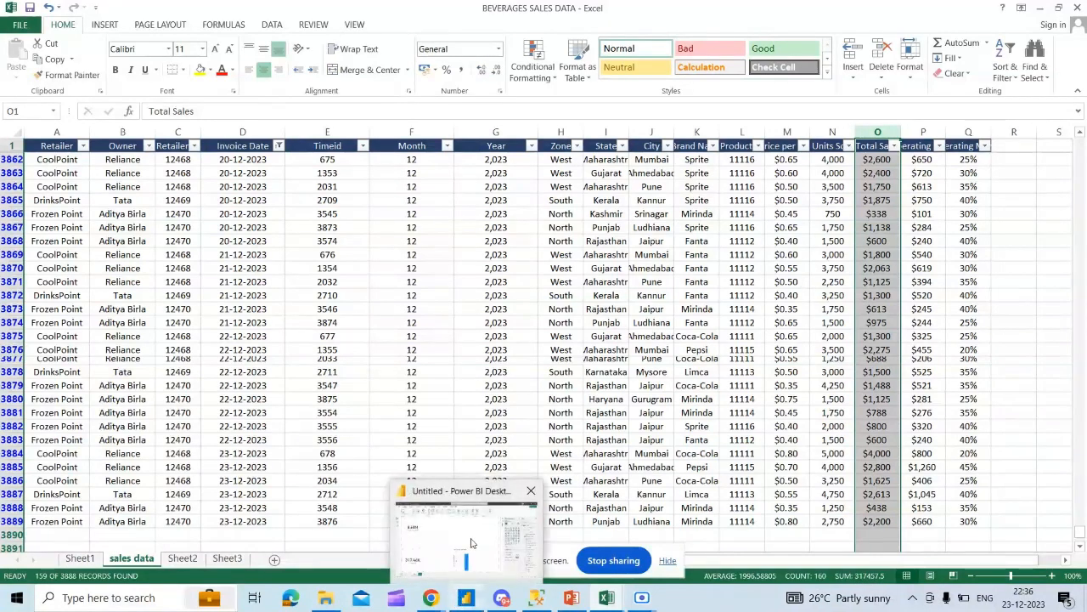
pyautogui.click(463, 600)
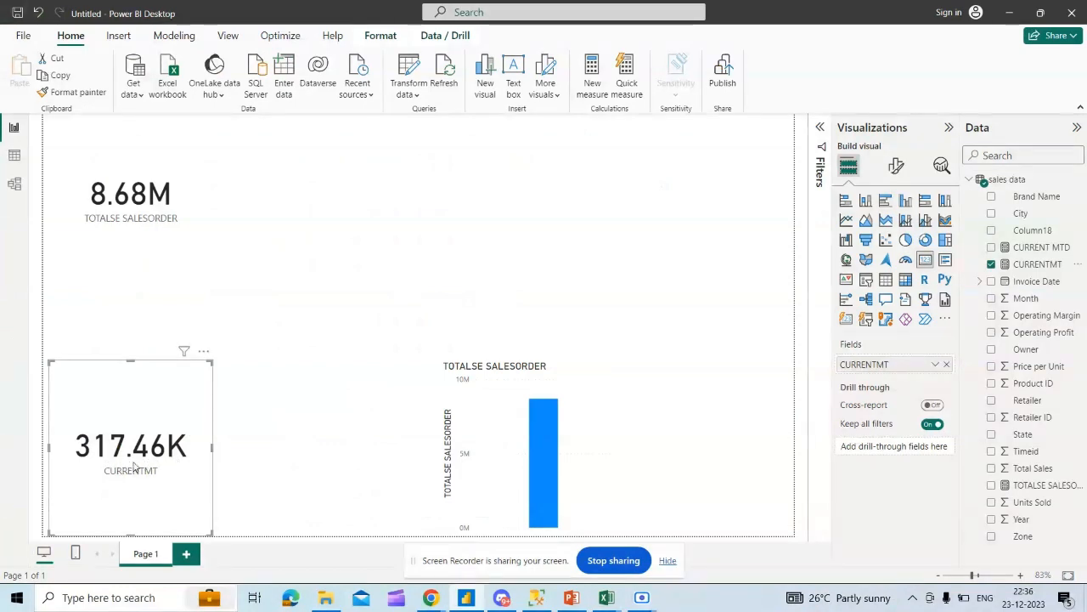
pyautogui.click(673, 350)
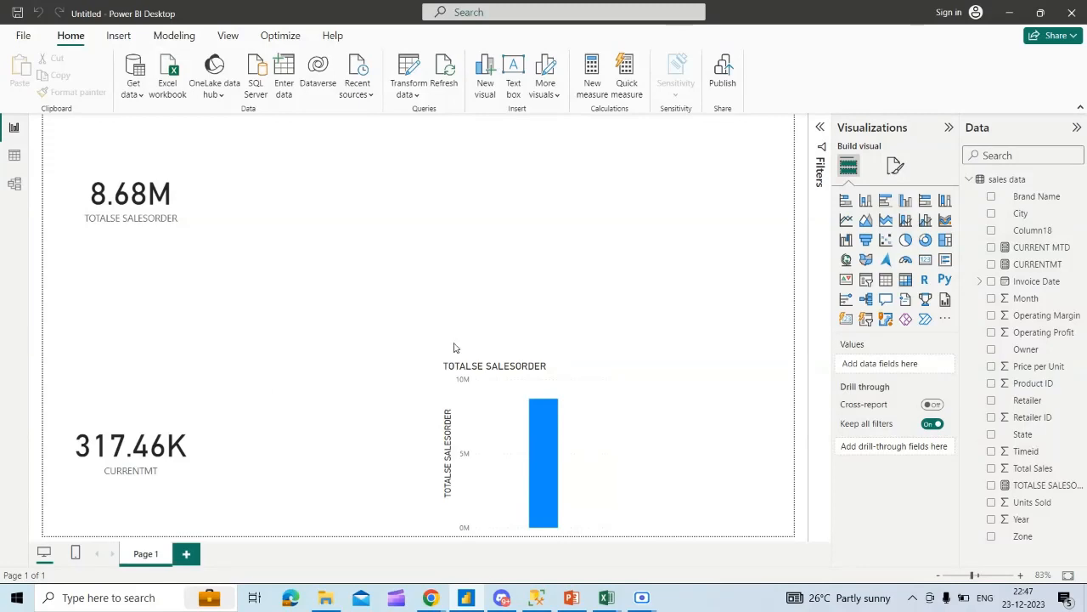
# Step: Open the CURRENTMT measure and copy its entire formula, including the measure name
pyautogui.click(1031, 267)
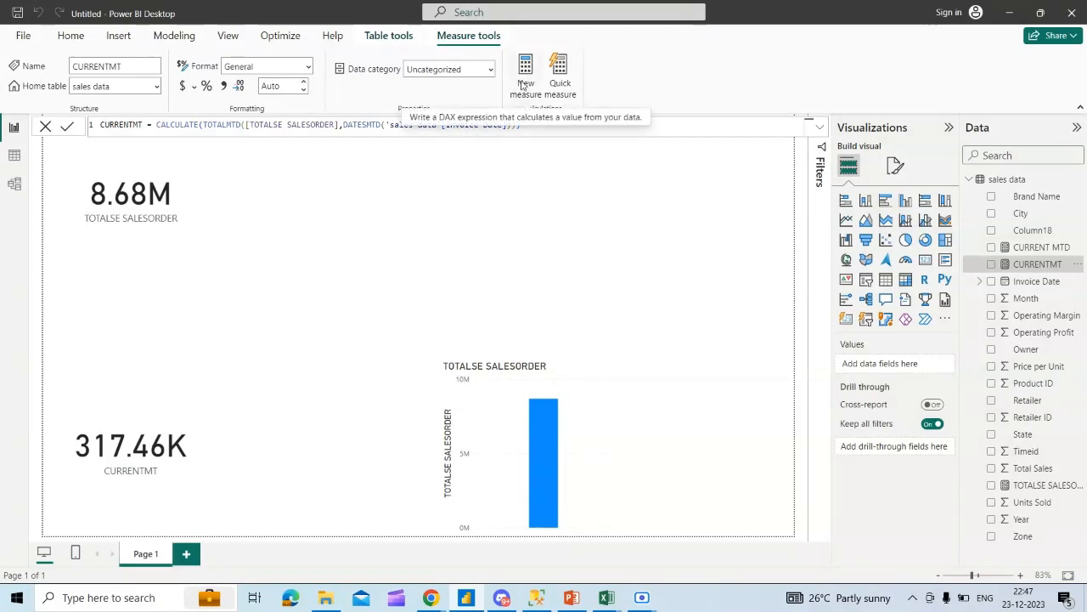
pyautogui.click(532, 122)
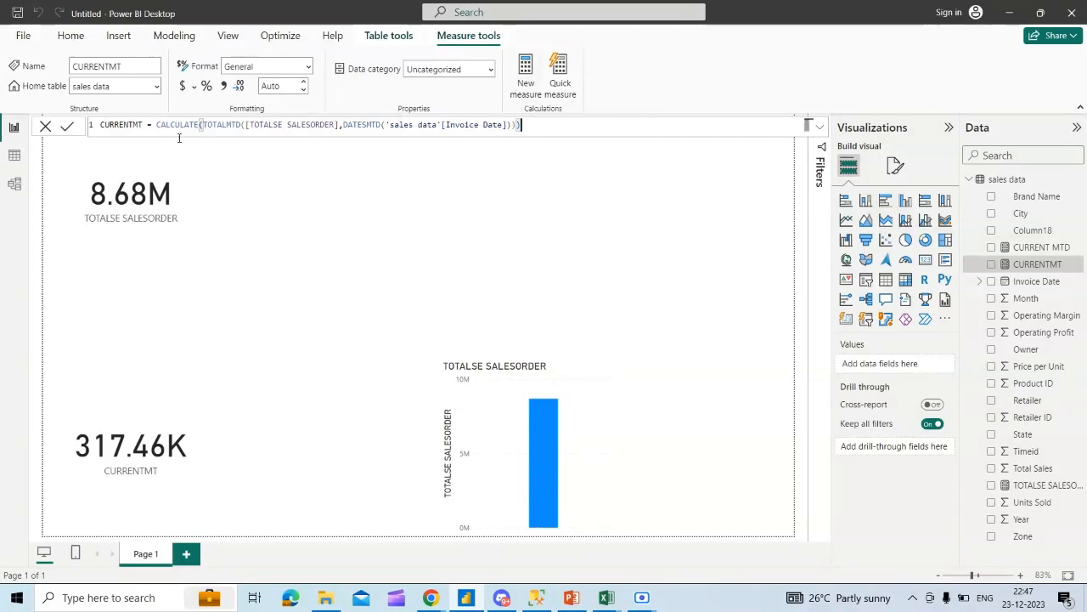
pyautogui.doubleClick(120, 125)
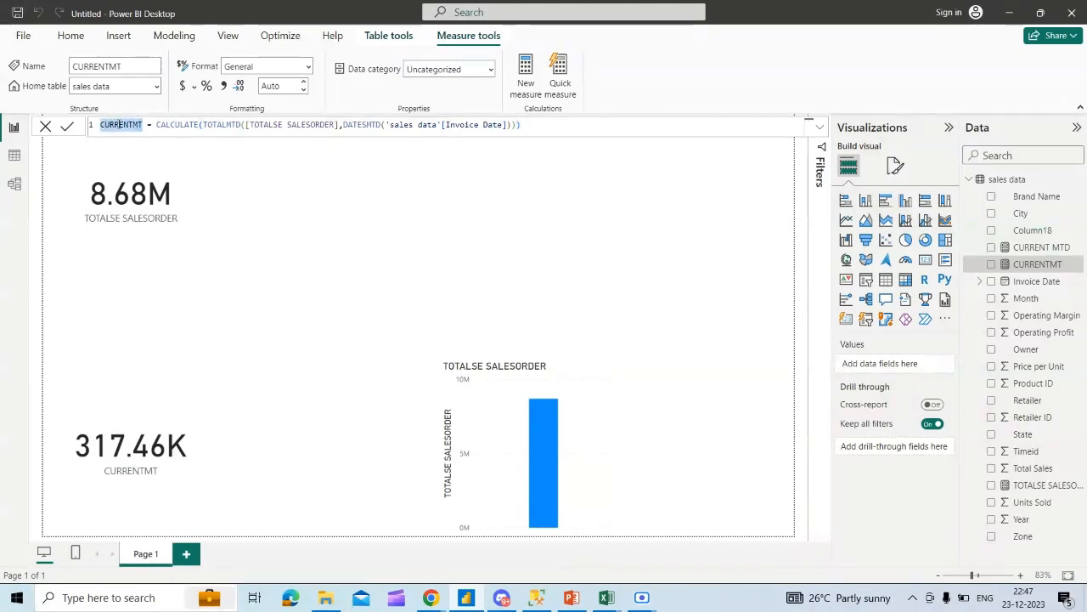
pyautogui.hotkey('ctrl', 'shift', 'Right')
pyautogui.hotkey('ctrl', 'shift', 'Right')
pyautogui.hotkey('ctrl', 'shift', 'Right')
pyautogui.hotkey('ctrl', 'shift', 'Right')
pyautogui.hotkey('ctrl', 'shift', 'Right')
pyautogui.hotkey('ctrl', 'shift', 'Right')
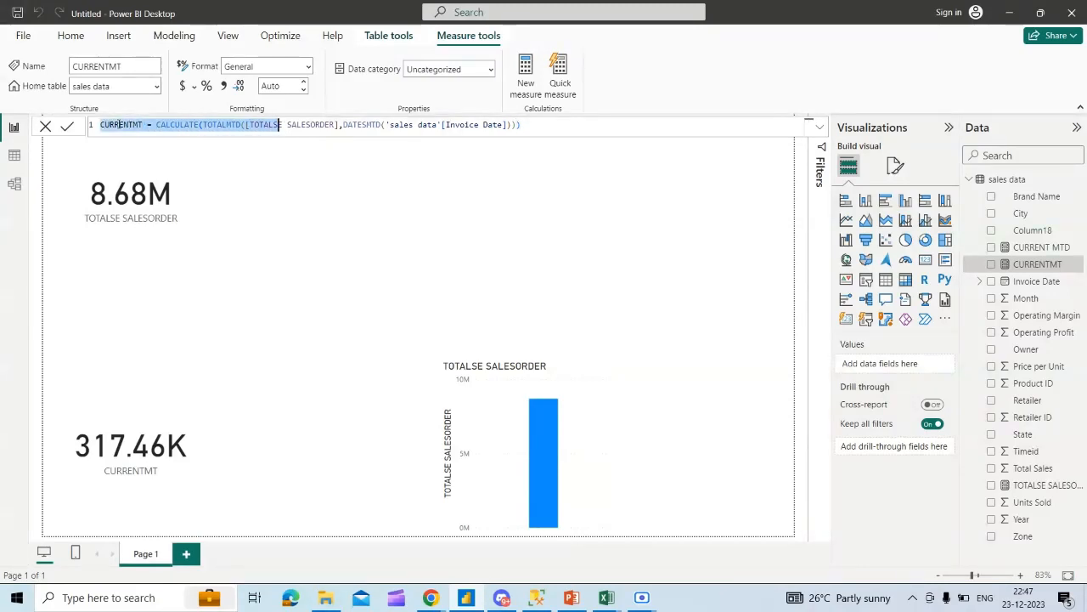
pyautogui.hotkey('ctrl', 'shift', 'Right')
pyautogui.hotkey('ctrl', 'shift', 'Right')
pyautogui.hotkey('ctrl', 'shift', 'Right')
pyautogui.hotkey('ctrl', 'shift', 'Right')
pyautogui.hotkey('ctrl', 'shift', 'Right')
pyautogui.hotkey('ctrl', 'shift', 'Right')
pyautogui.hotkey('ctrl', 'shift', 'Right')
pyautogui.hotkey('ctrl', 'shift', 'Right')
pyautogui.hotkey('ctrl', 'shift', 'Right')
pyautogui.hotkey('ctrl', 'shift', 'Right')
pyautogui.hotkey('ctrl', 'c')
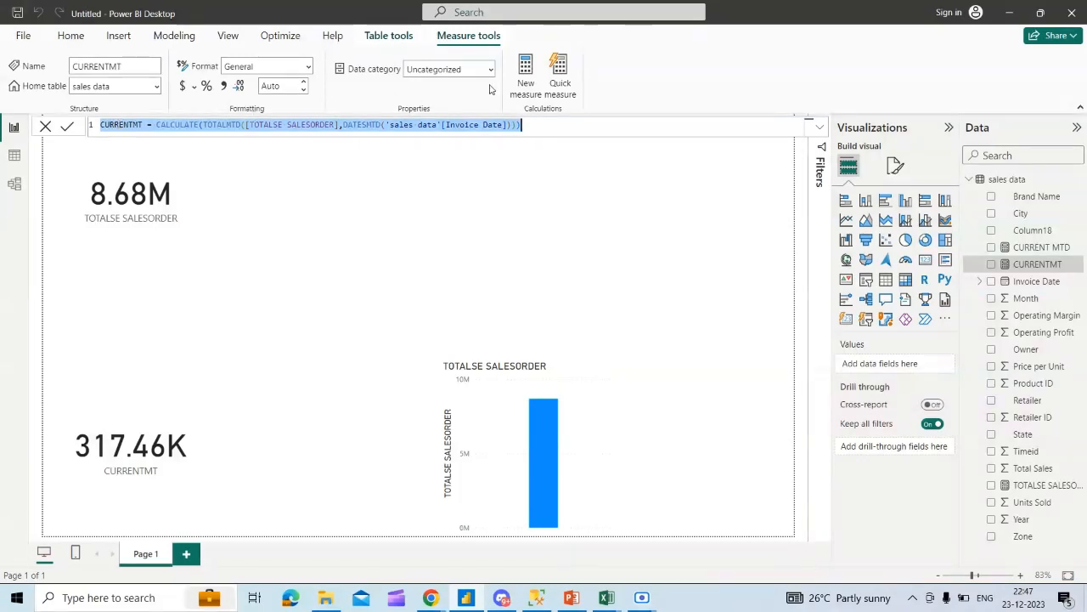
# Step: Create a new measure named CURRENT QTD and paste the copied CURRENTMT formula after the equals sign
pyautogui.click(524, 85)
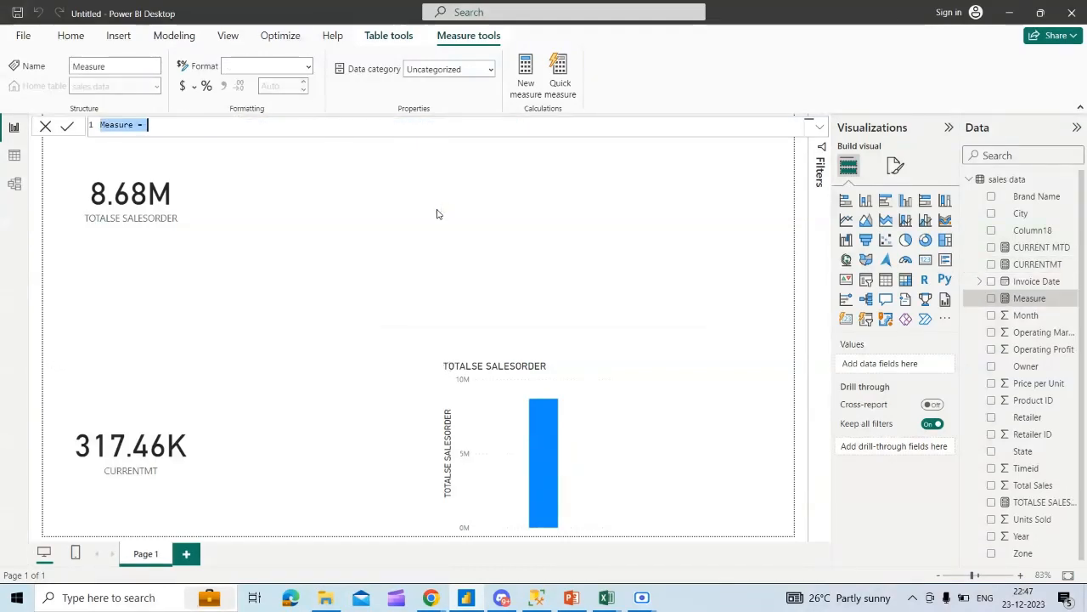
pyautogui.click(133, 126)
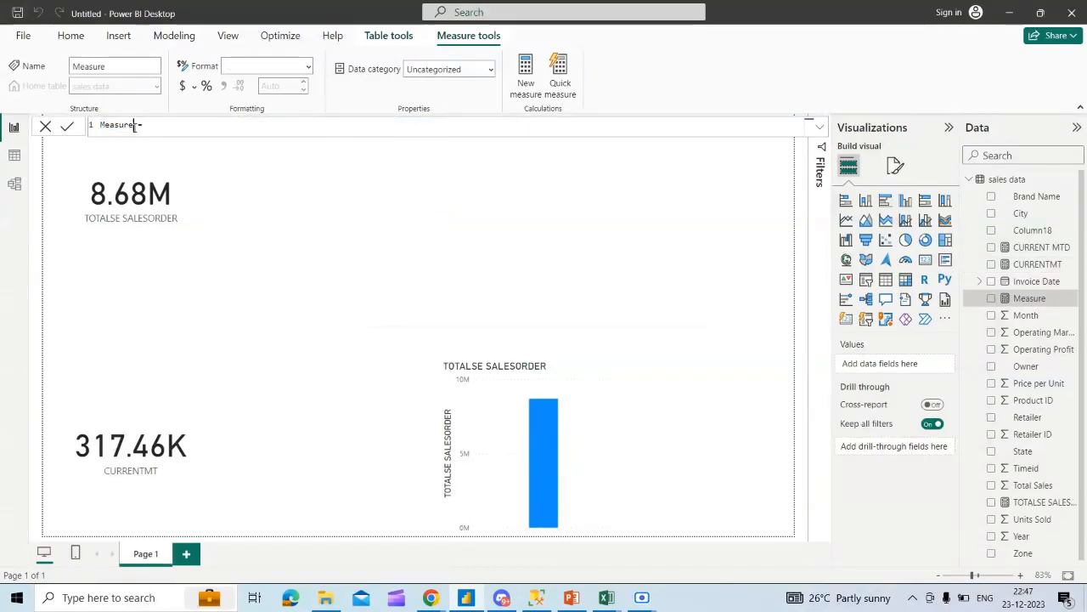
pyautogui.press('BackSpace')
pyautogui.press('BackSpace')
pyautogui.press('BackSpace')
pyautogui.press('BackSpace')
pyautogui.press('BackSpace')
pyautogui.press('BackSpace')
pyautogui.press('BackSpace')
pyautogui.write('CURRENT ')
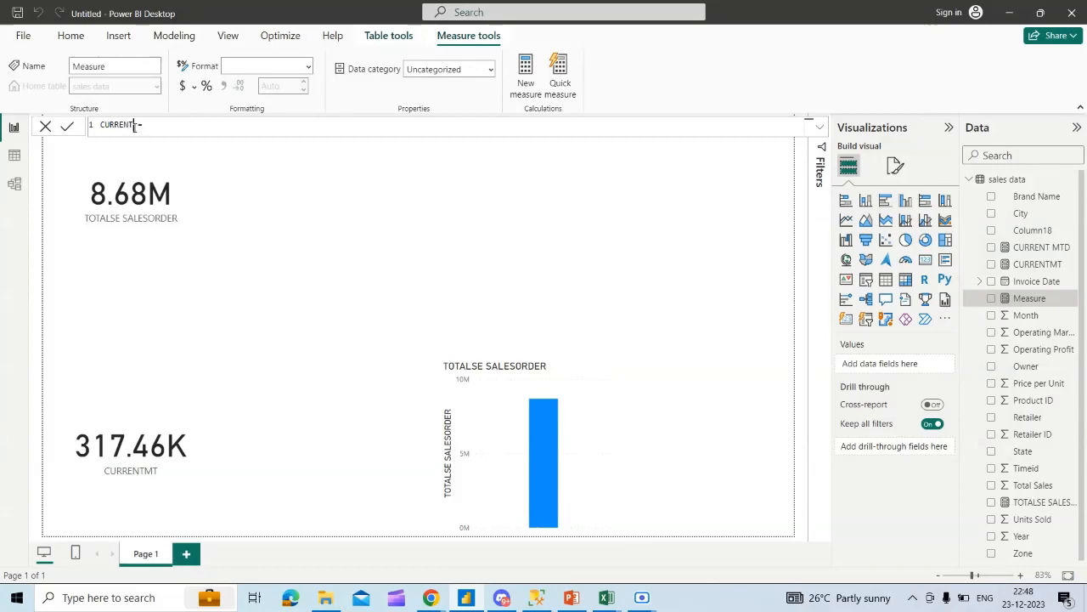
pyautogui.write('QTD')
pyautogui.hotkey('ctrl', 'v')
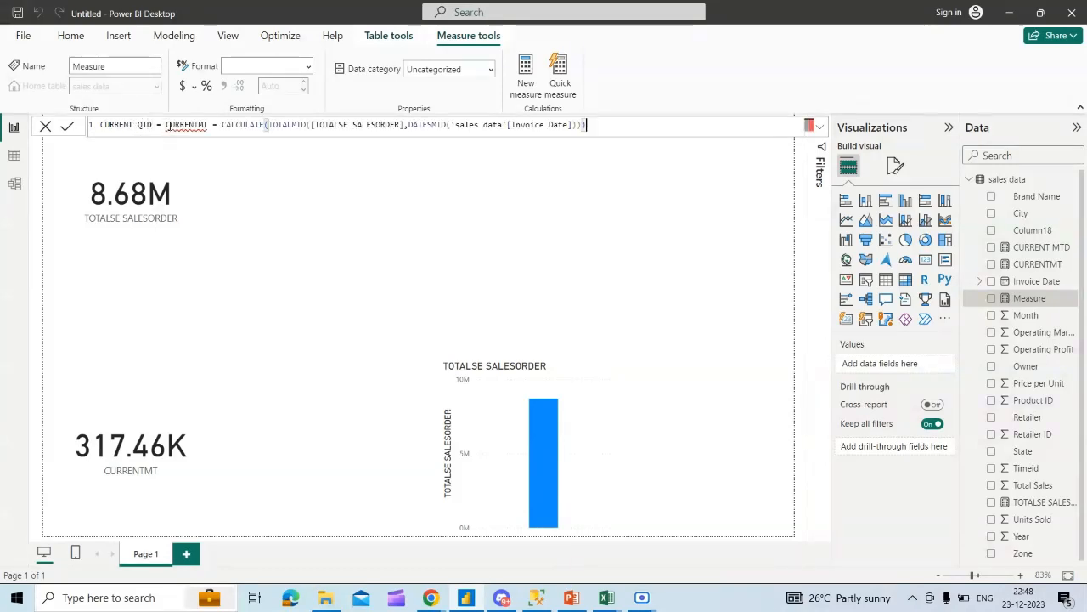
# Step: Remove the pasted CURRENTMT name and its extra equals sign so the CURRENT QTD formula begins with CALCULATE
pyautogui.doubleClick(209, 124)
pyautogui.write('CUR')
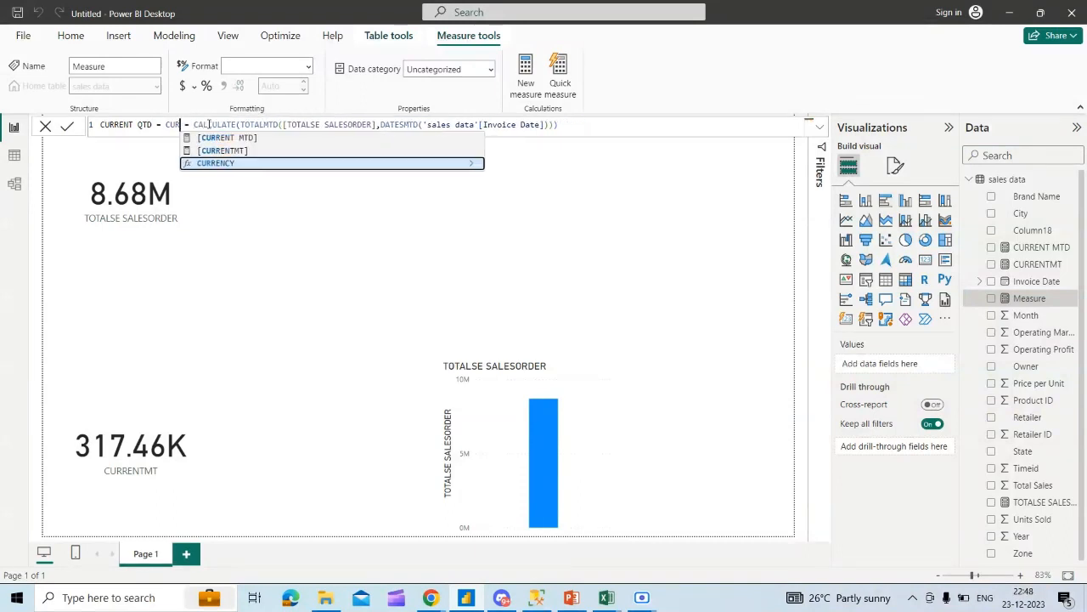
pyautogui.press('BackSpace')
pyautogui.press('BackSpace')
pyautogui.press('BackSpace')
pyautogui.press('BackSpace')
pyautogui.press('BackSpace')
pyautogui.press('BackSpace')
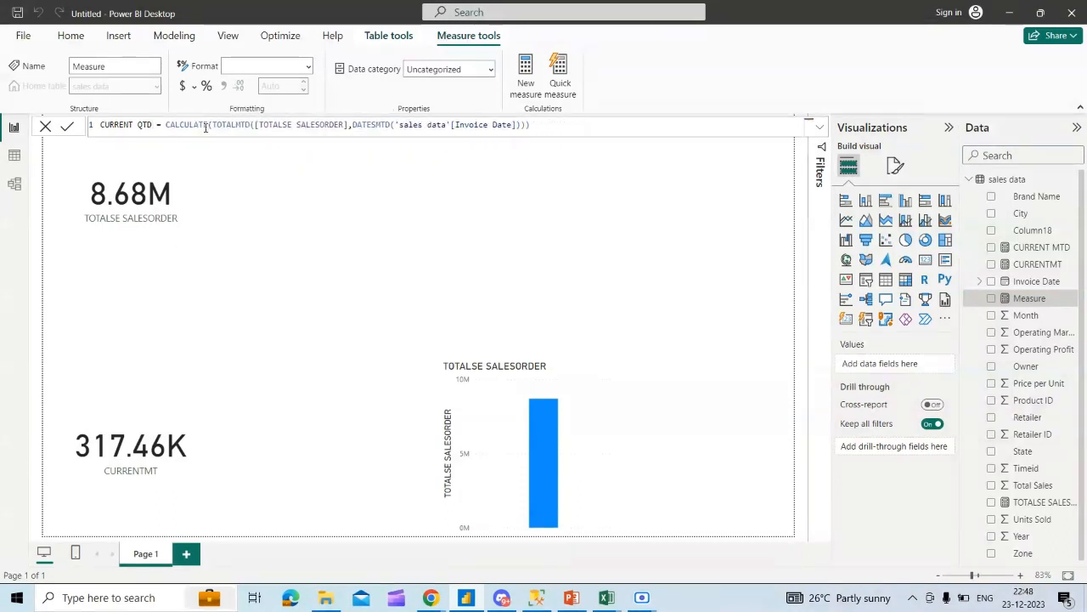
# Step: Replace TOTALMTD with TOTALQTD and DATESMTD with DATESQTD in the CURRENT QTD formula, and commit the measure
pyautogui.doubleClick(242, 124)
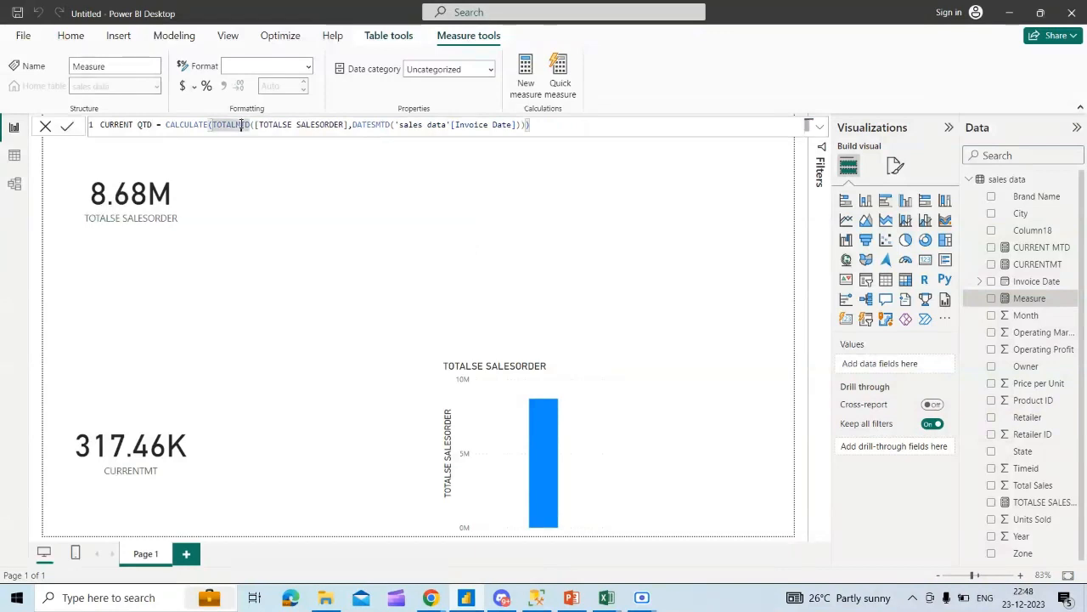
pyautogui.write('TOTALTQ')
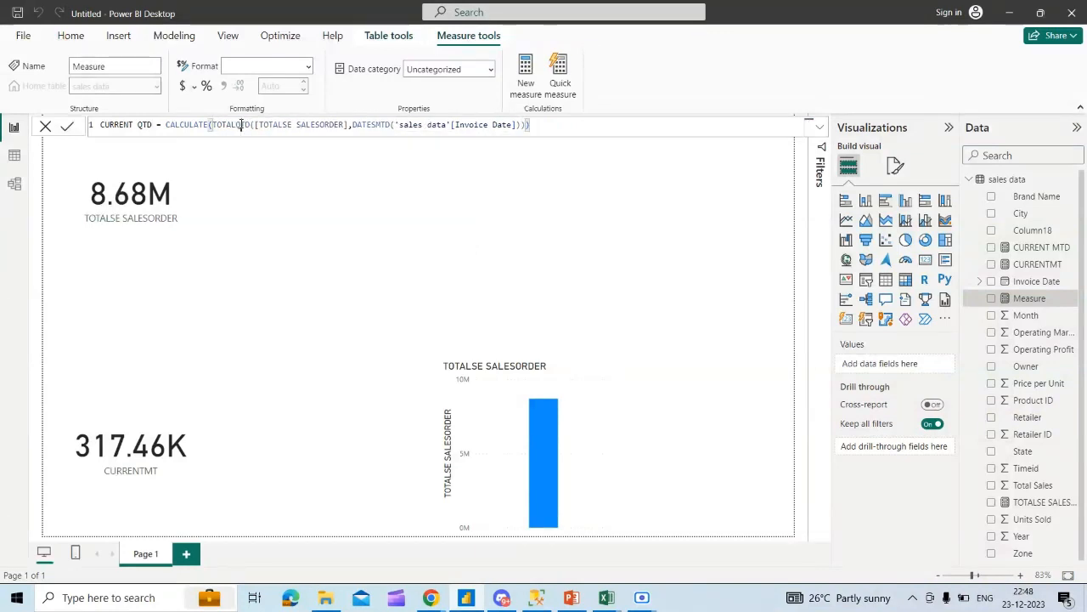
pyautogui.click(383, 125)
pyautogui.press('BackSpace')
pyautogui.write('Q')
pyautogui.click(556, 130)
pyautogui.press('Return')
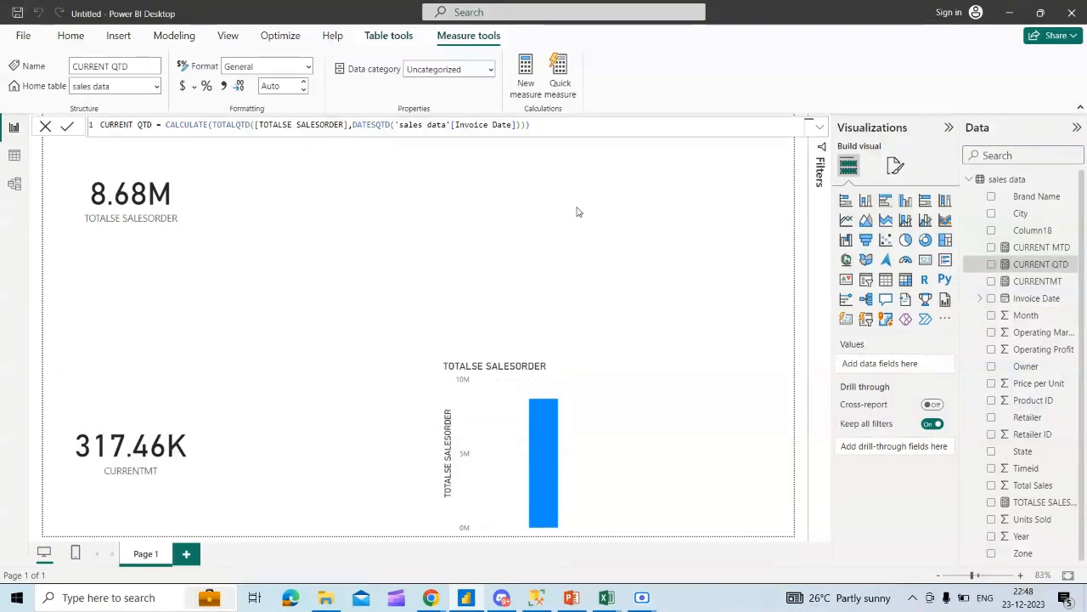
# Step: Add a card in the upper right of the report page and swap its field from CURRENT MTD to CURRENT QTD
pyautogui.moveTo(917, 246); pyautogui.dragTo(705, 247)
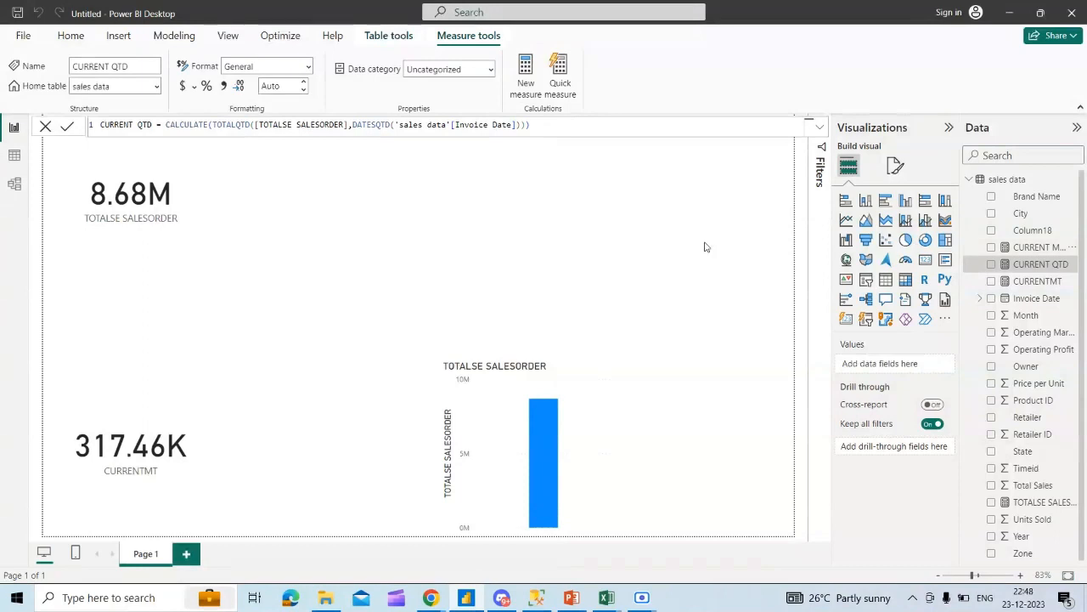
pyautogui.click(925, 260)
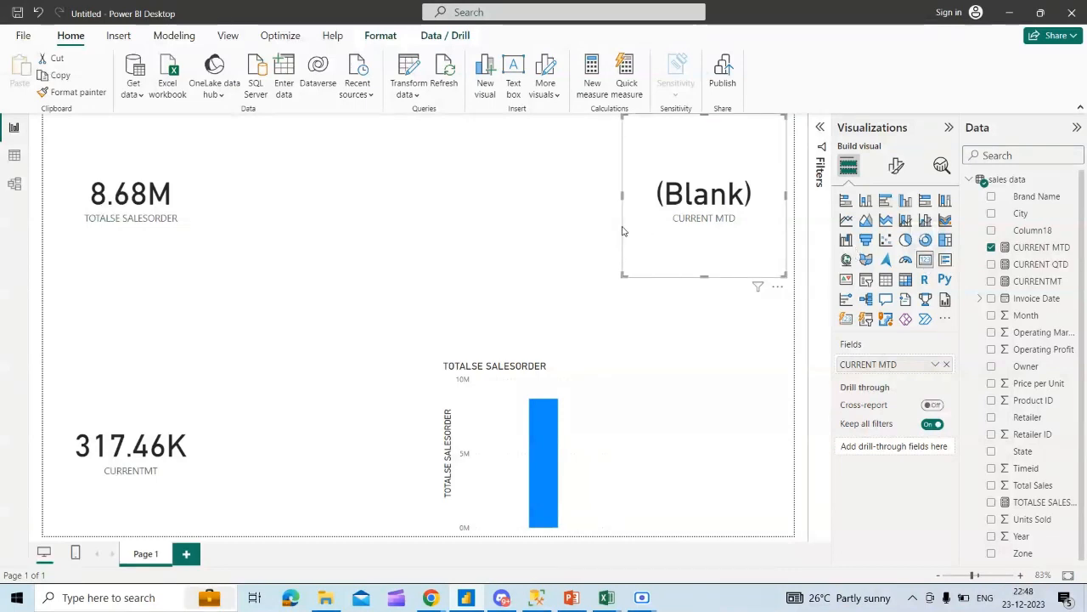
pyautogui.moveTo(624, 227); pyautogui.dragTo(595, 227)
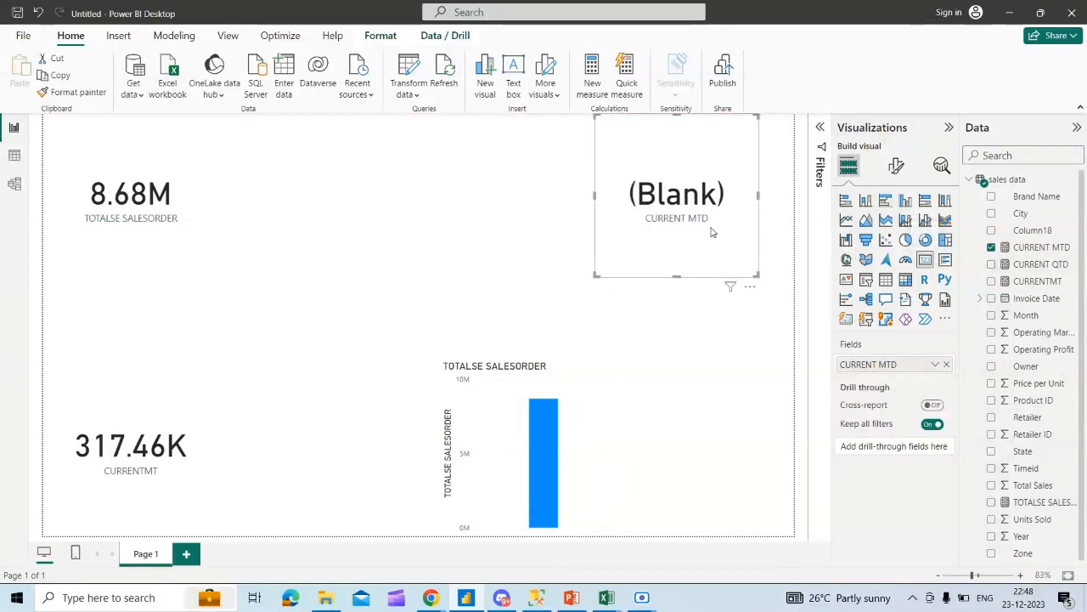
pyautogui.click(991, 247)
pyautogui.click(991, 264)
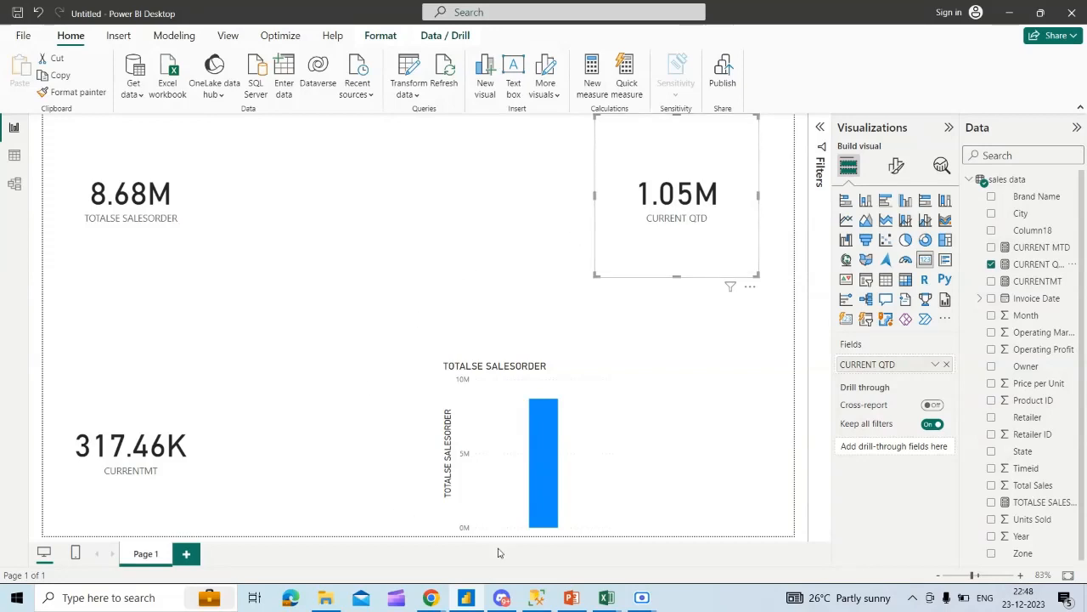
# Step: Check the QTD reference total in the BEVERAGES SALES DATA workbook in Excel and return to Power BI Desktop to compare the CURRENT QTD card
pyautogui.moveTo(607, 595)
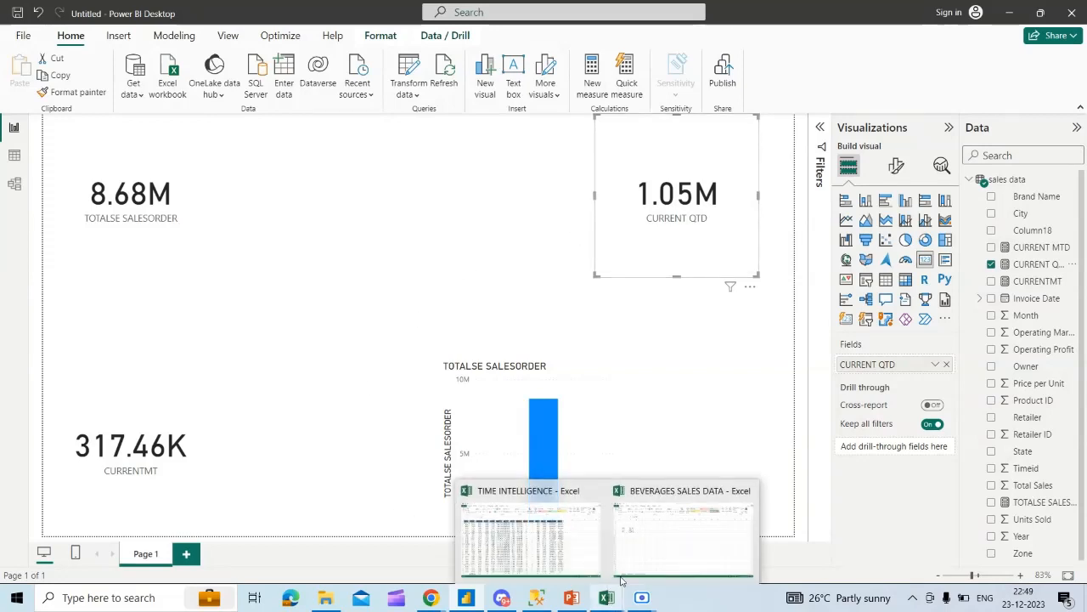
pyautogui.click(648, 549)
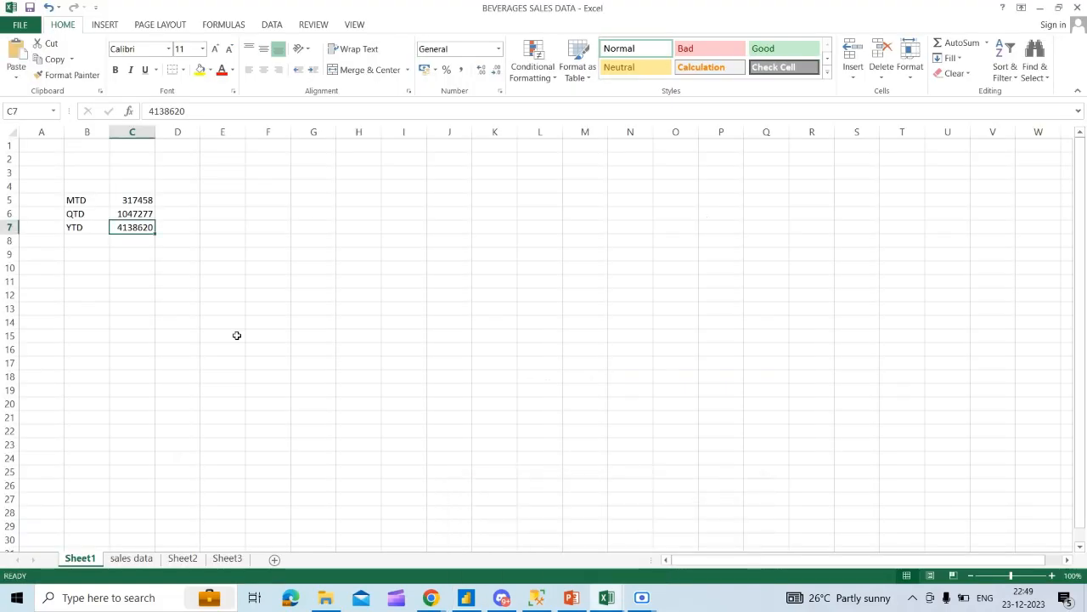
pyautogui.click(85, 215)
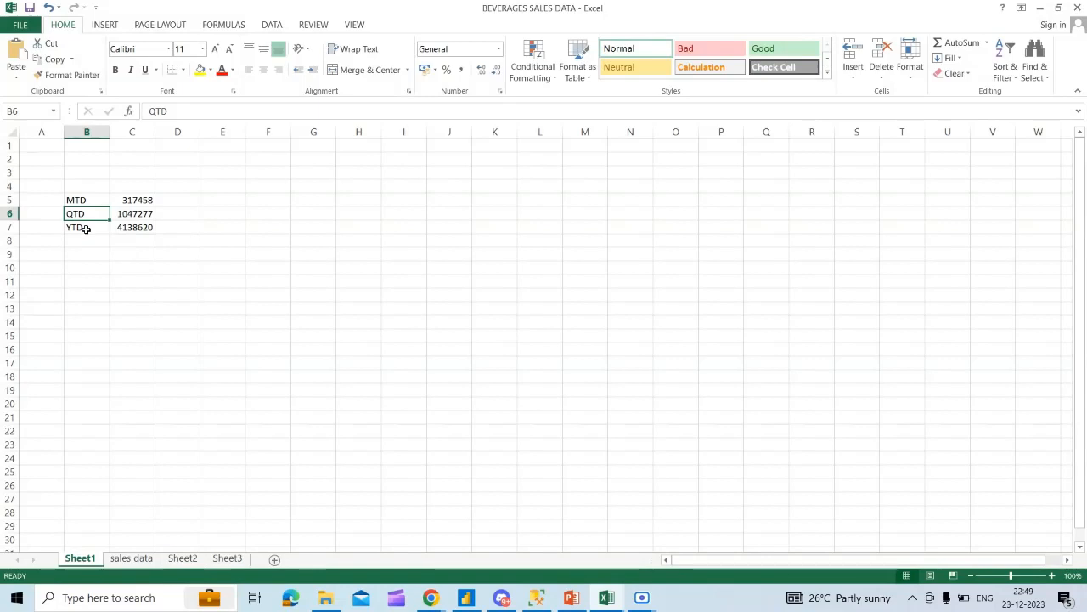
pyautogui.click(147, 215)
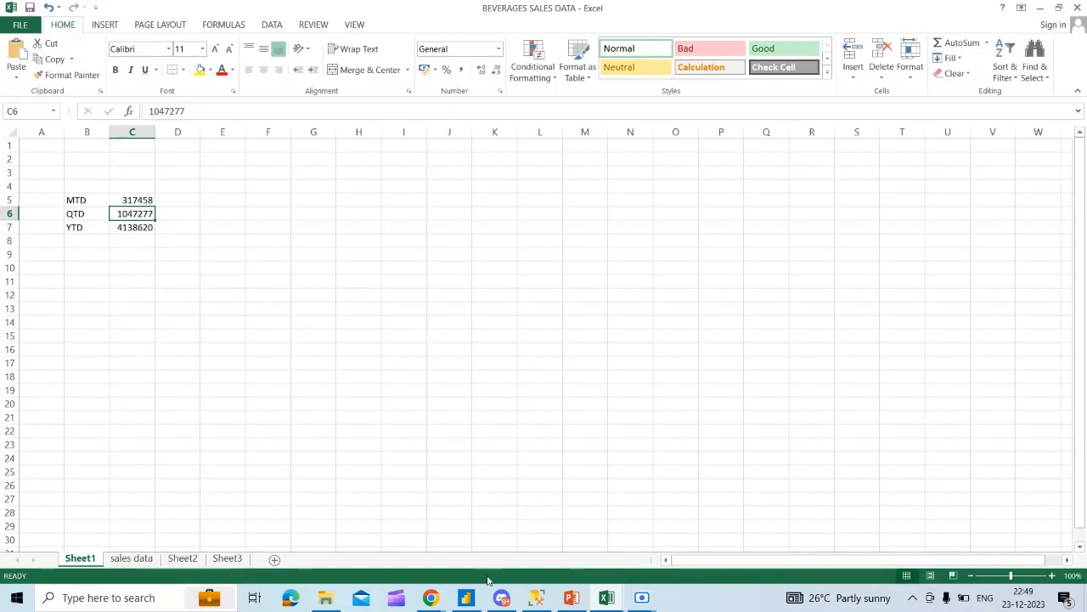
pyautogui.moveTo(466, 597)
pyautogui.click(474, 553)
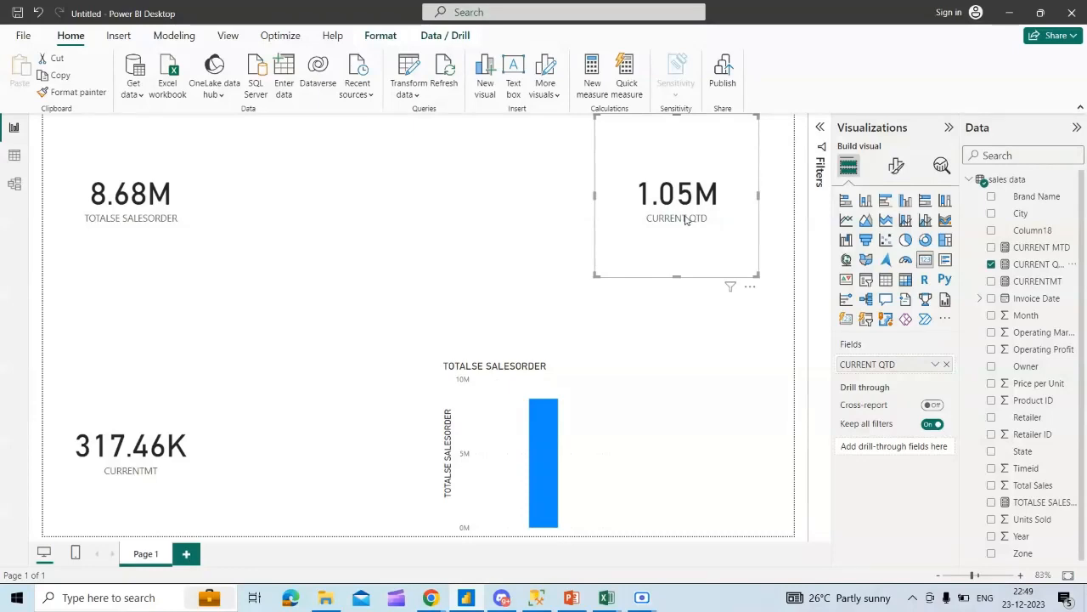
# Step: Move the column chart to the page's lower-right corner and line up the CURRENTMT and CURRENT QTD cards beside the TOTALSE SALESORDER card
pyautogui.click(141, 477)
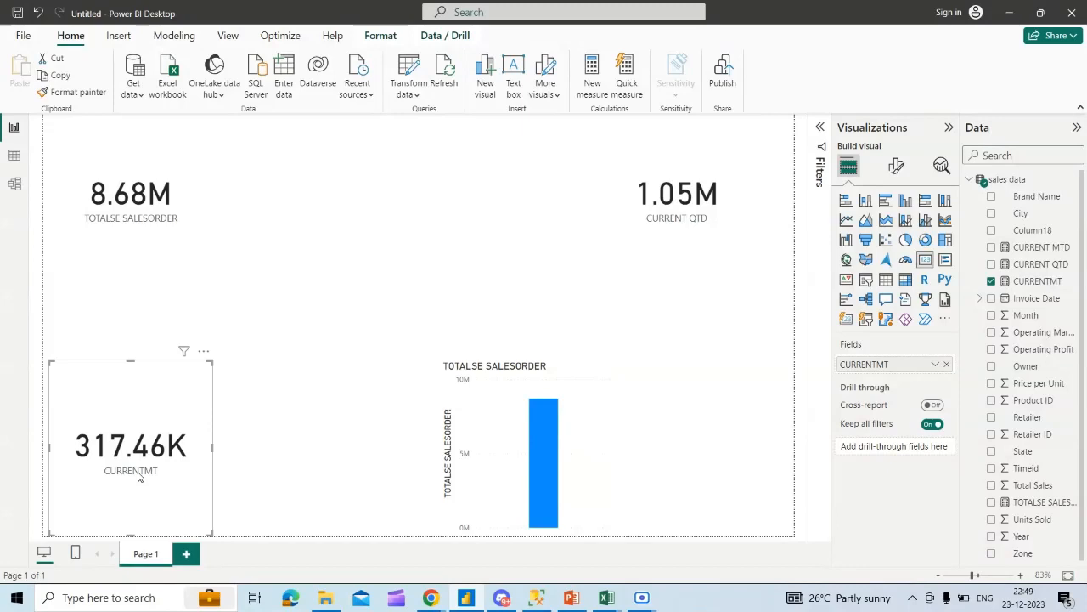
pyautogui.click(669, 362)
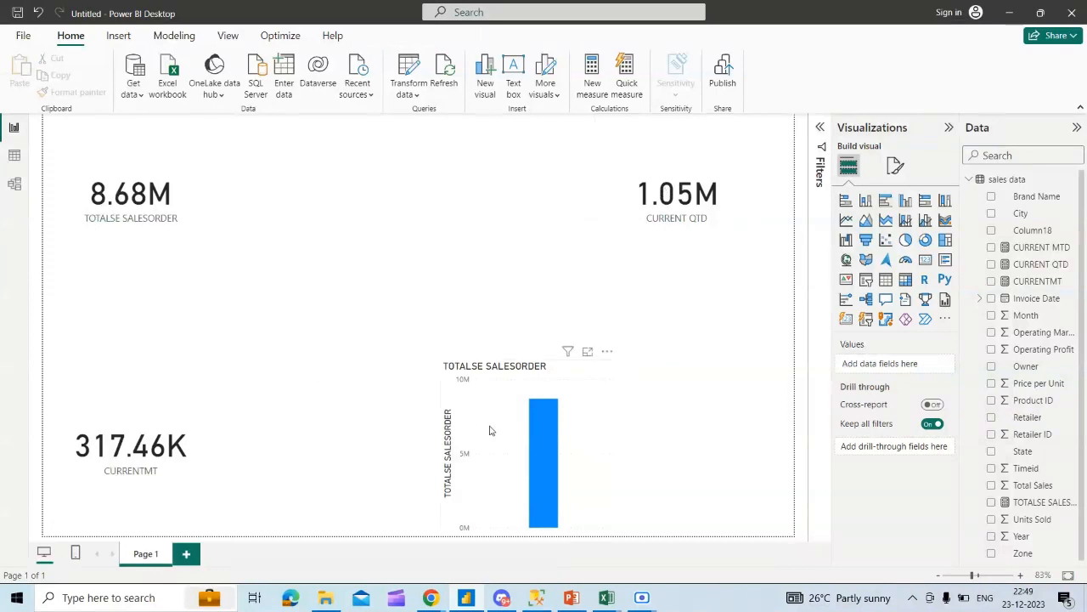
pyautogui.moveTo(487, 431); pyautogui.dragTo(723, 452)
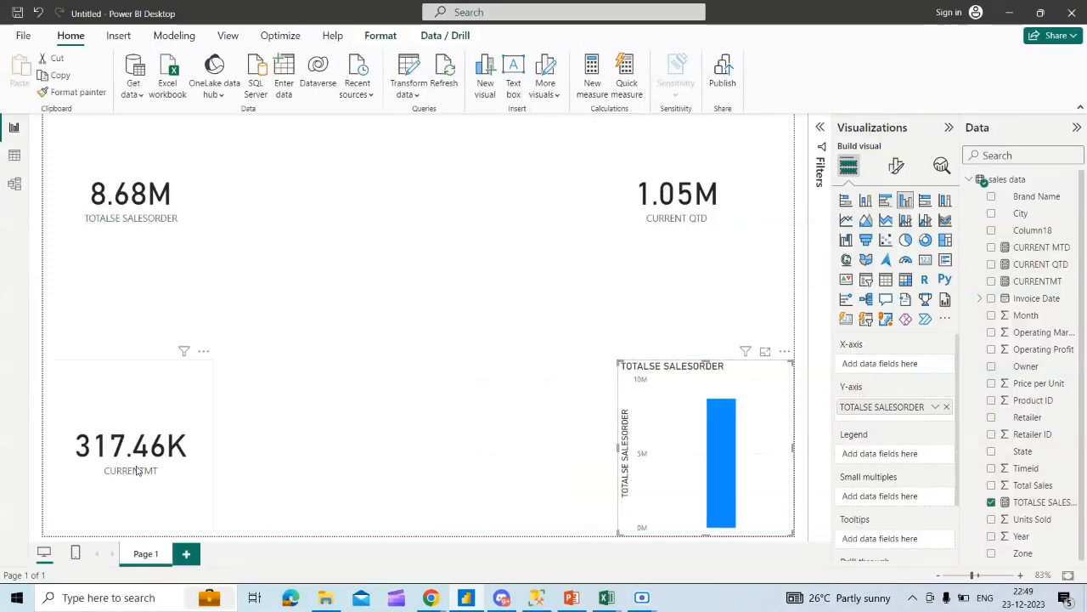
pyautogui.moveTo(136, 469); pyautogui.dragTo(306, 234)
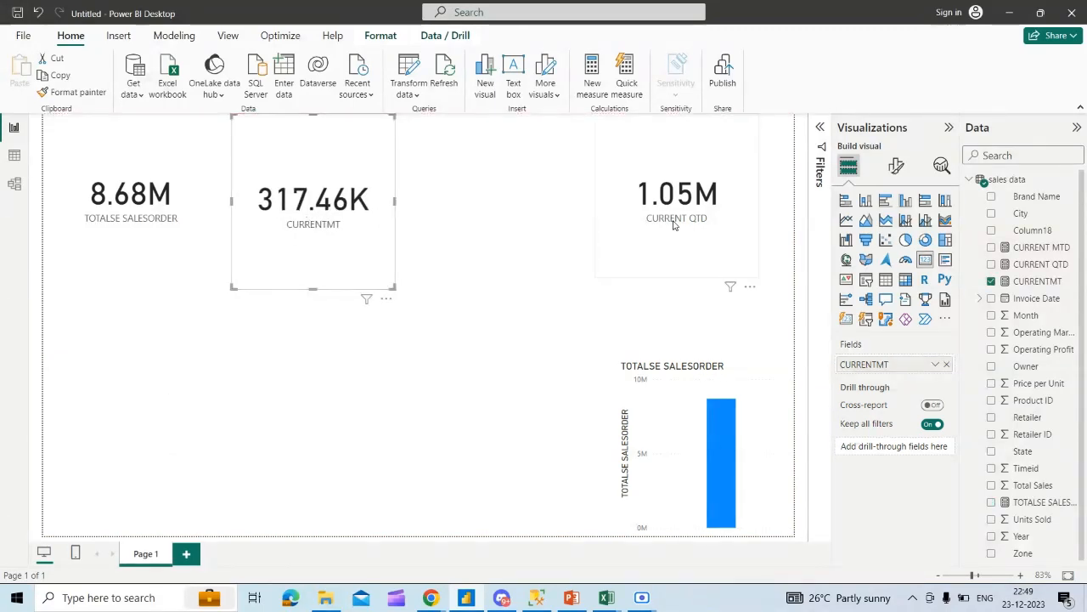
pyautogui.moveTo(673, 225); pyautogui.dragTo(476, 228)
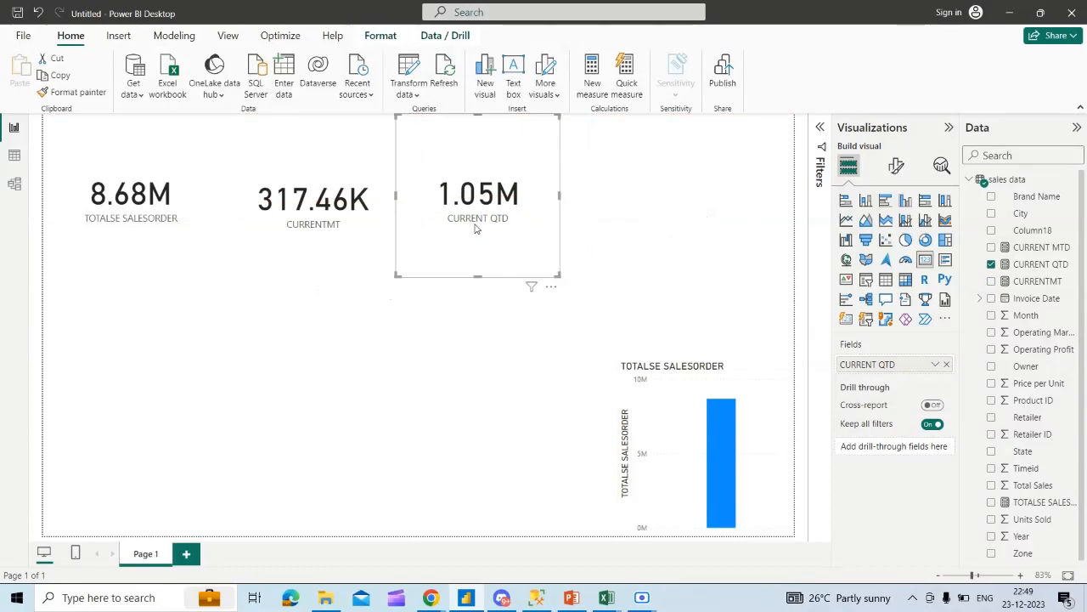
pyautogui.click(359, 343)
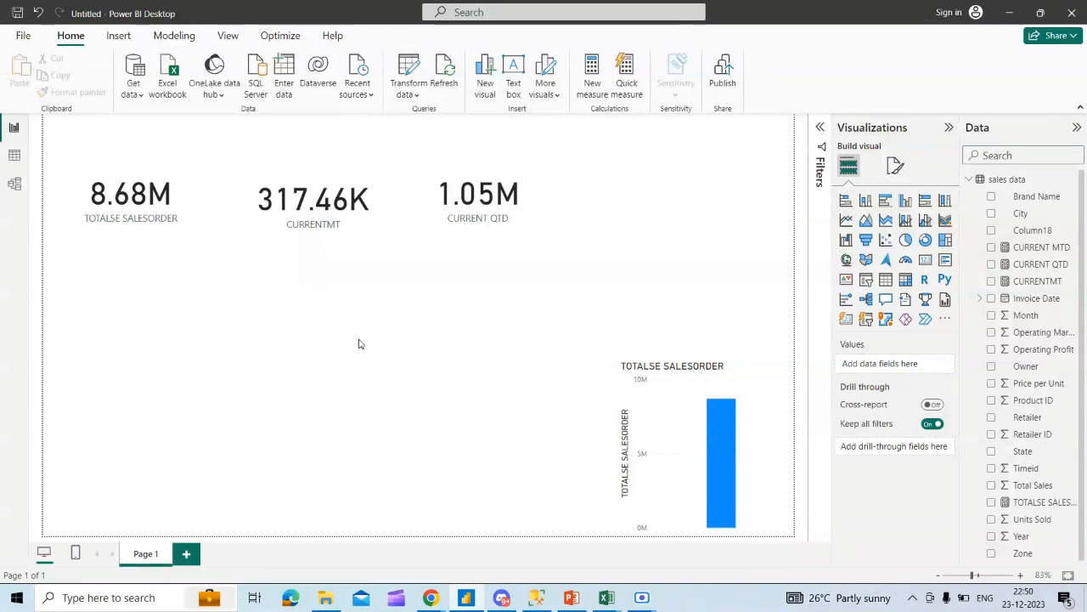
# Step: Add a column chart of the CURRENT QTD measure beside the CURRENT QTD card
pyautogui.click(486, 183)
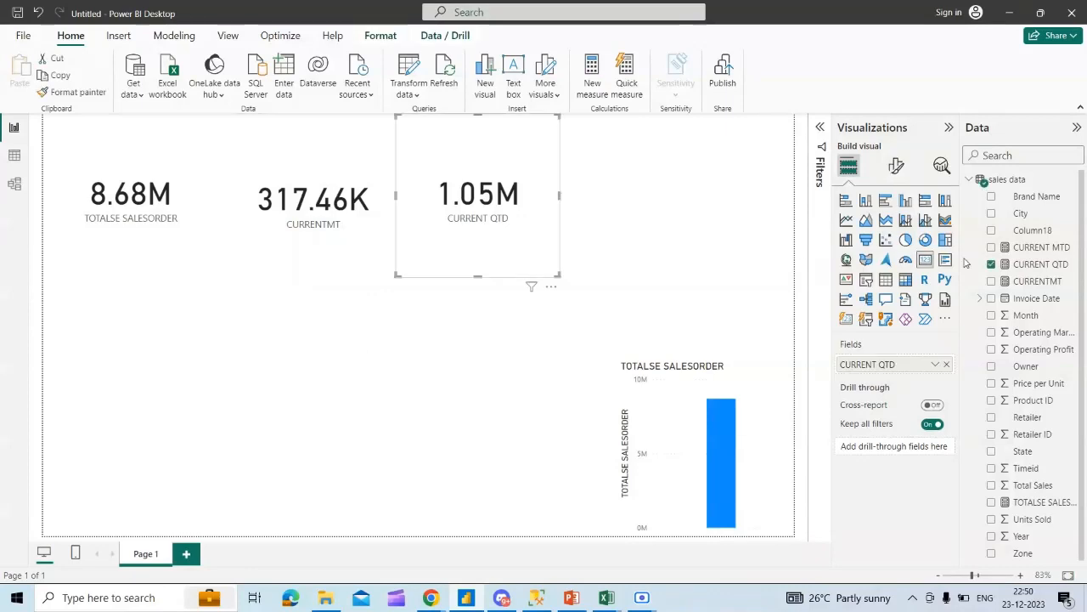
pyautogui.click(1040, 248)
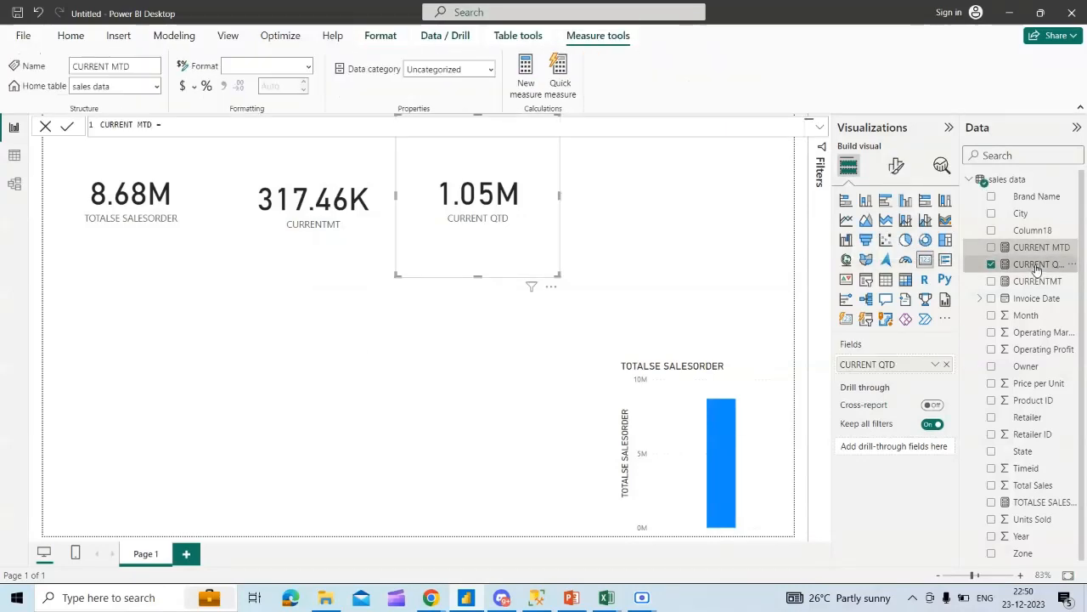
pyautogui.click(1035, 266)
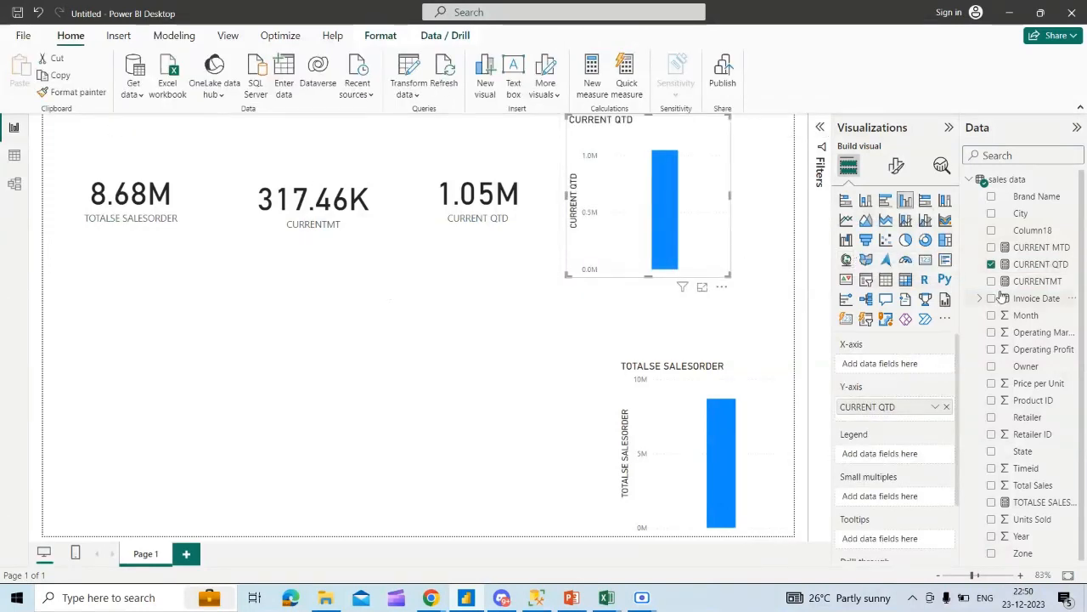
# Step: Open the CURRENT QTD measure and copy its entire formula, including the measure name
pyautogui.click(1028, 265)
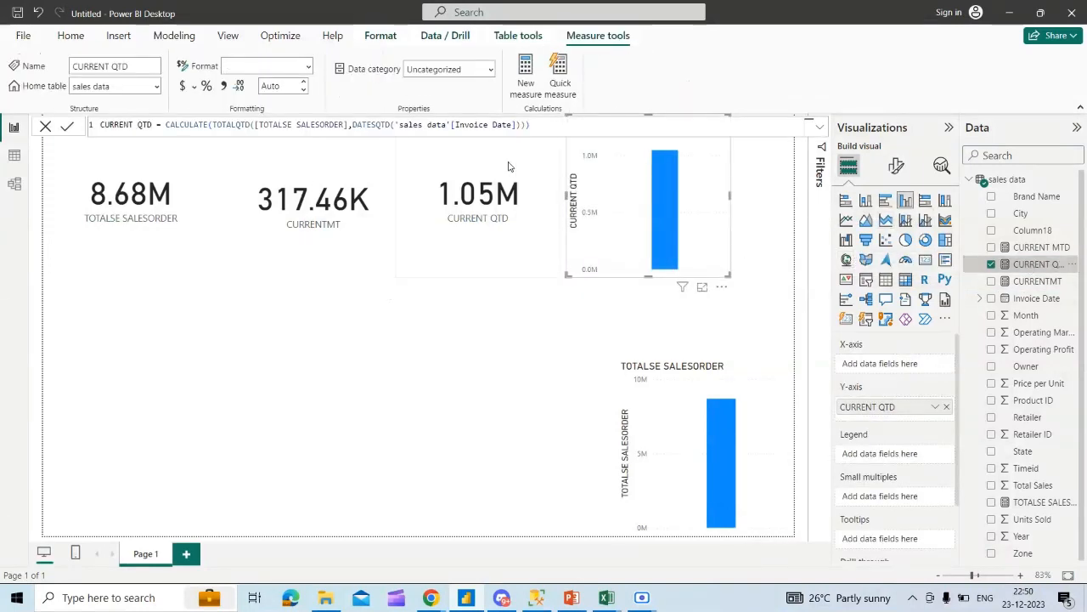
pyautogui.doubleClick(118, 124)
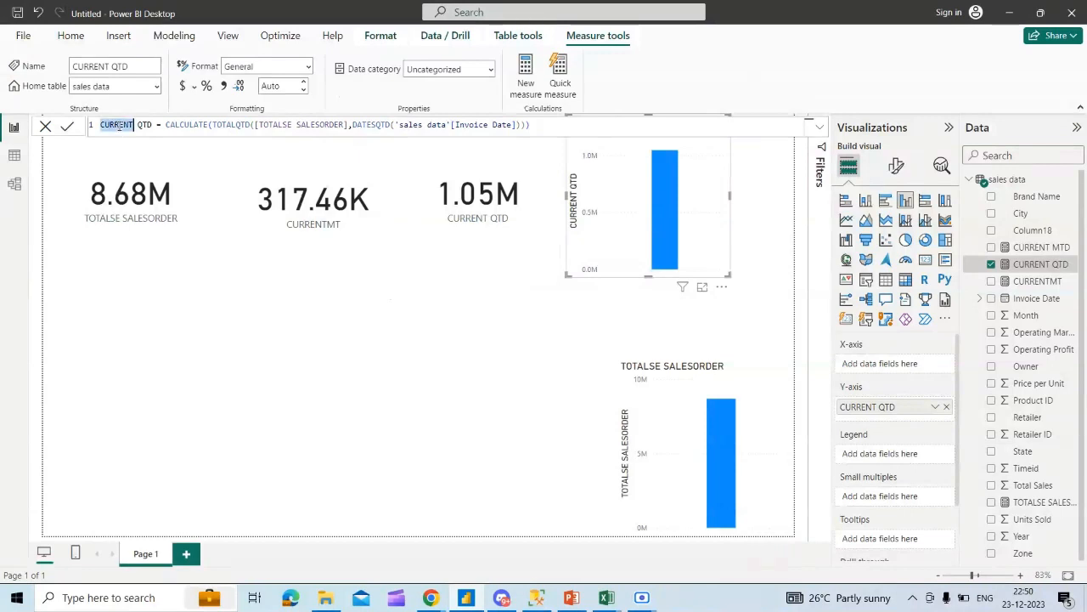
pyautogui.hotkey('shift', 'Right')
pyautogui.hotkey('shift', 'Right')
pyautogui.hotkey('shift', 'Right')
pyautogui.hotkey('shift', 'Right')
pyautogui.hotkey('shift', 'Right')
pyautogui.hotkey('shift', 'Right')
pyautogui.hotkey('shift', 'Right')
pyautogui.hotkey('shift', 'Right')
pyautogui.hotkey('shift', 'Right')
pyautogui.hotkey('shift', 'Right')
pyautogui.hotkey('shift', 'Right')
pyautogui.hotkey('shift', 'Right')
pyautogui.hotkey('shift', 'Right')
pyautogui.hotkey('shift', 'Right')
pyautogui.hotkey('shift', 'Right')
pyautogui.hotkey('shift', 'Right')
pyautogui.hotkey('shift', 'Right')
pyautogui.hotkey('shift', 'Right')
pyautogui.hotkey('shift', 'Right')
pyautogui.hotkey('shift', 'Right')
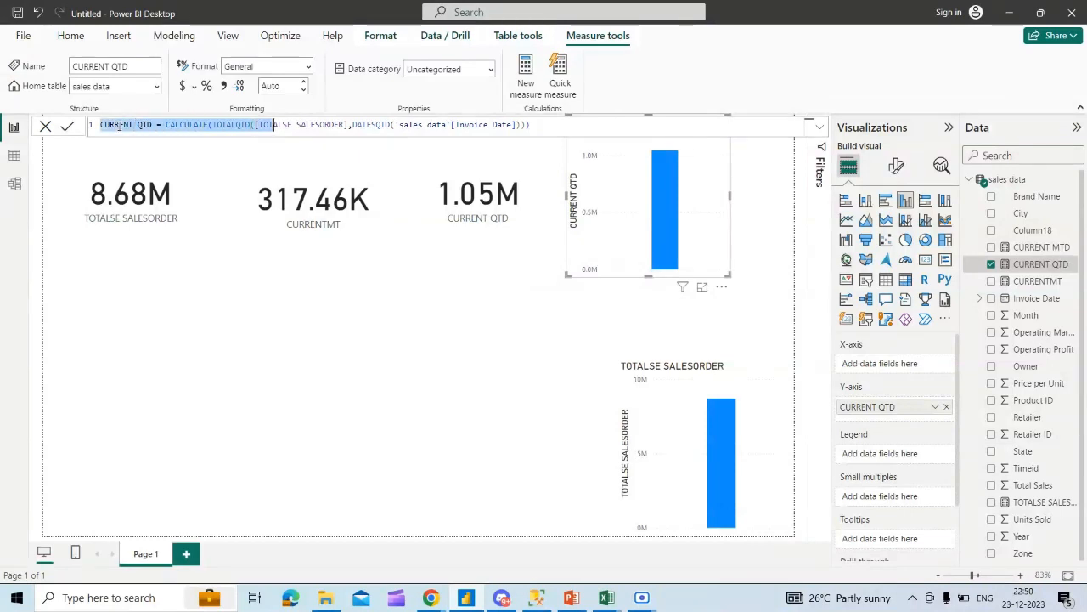
pyautogui.hotkey('shift', 'Right')
pyautogui.hotkey('shift', 'Right')
pyautogui.hotkey('shift', 'Right')
pyautogui.hotkey('shift', 'Right')
pyautogui.hotkey('shift', 'Right')
pyautogui.hotkey('shift', 'Right')
pyautogui.hotkey('shift', 'Right')
pyautogui.hotkey('shift', 'Right')
pyautogui.hotkey('shift', 'Right')
pyautogui.hotkey('shift', 'Right')
pyautogui.hotkey('shift', 'Right')
pyautogui.hotkey('shift', 'Right')
pyautogui.hotkey('shift', 'Right')
pyautogui.hotkey('shift', 'Right')
pyautogui.hotkey('shift', 'Right')
pyautogui.hotkey('shift', 'Right')
pyautogui.hotkey('shift', 'Right')
pyautogui.hotkey('shift', 'Right')
pyautogui.hotkey('shift', 'Right')
pyautogui.hotkey('shift', 'Right')
pyautogui.hotkey('ctrl', 'c')
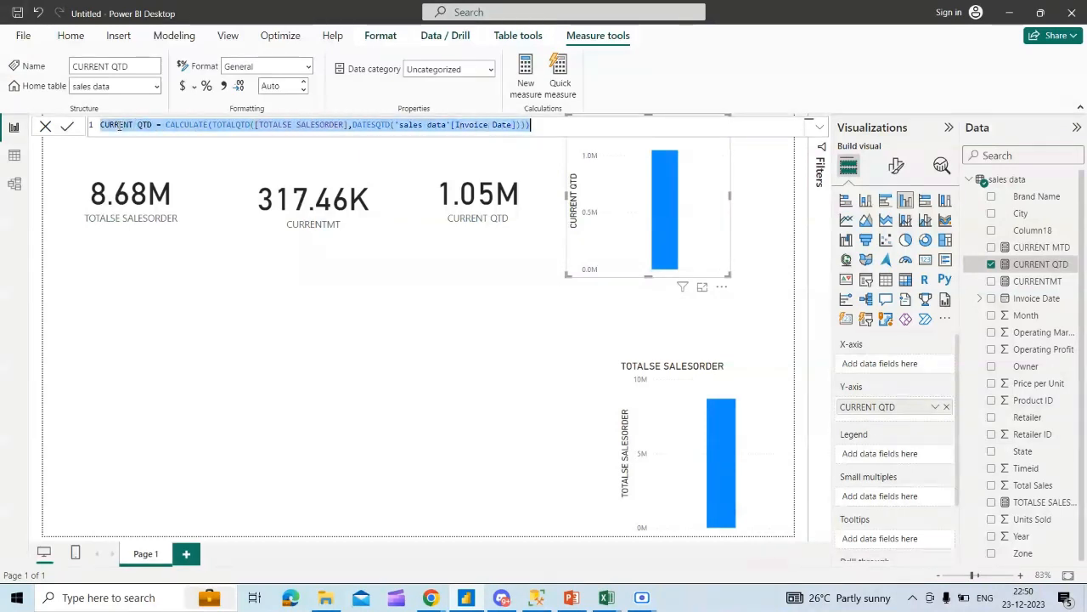
# Step: Create a new measure named CURRENT YTD and paste the copied CURRENT QTD formula after the equals sign
pyautogui.click(519, 90)
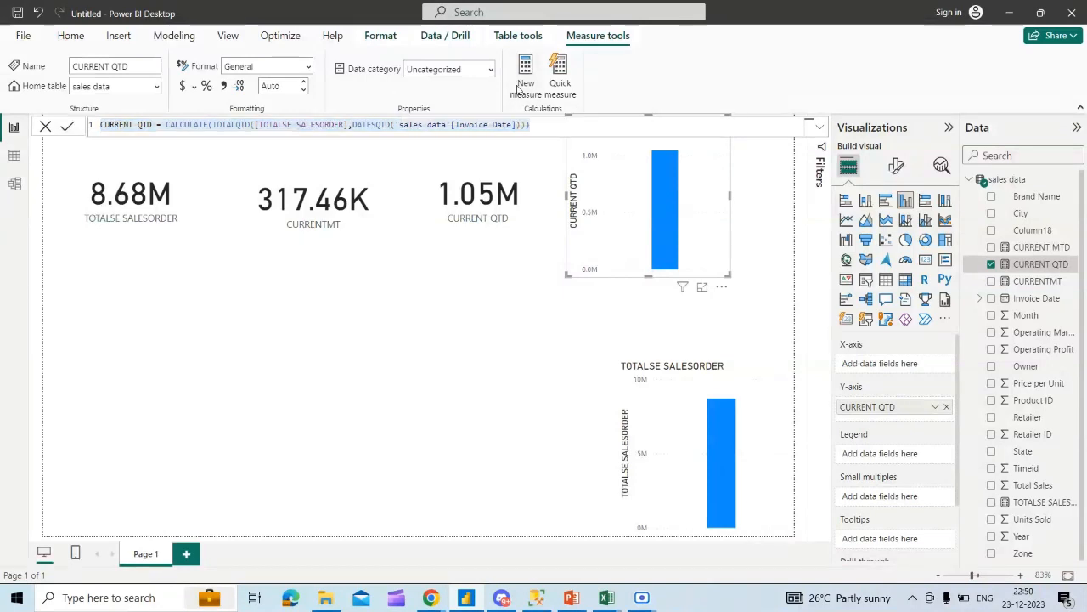
pyautogui.click(519, 90)
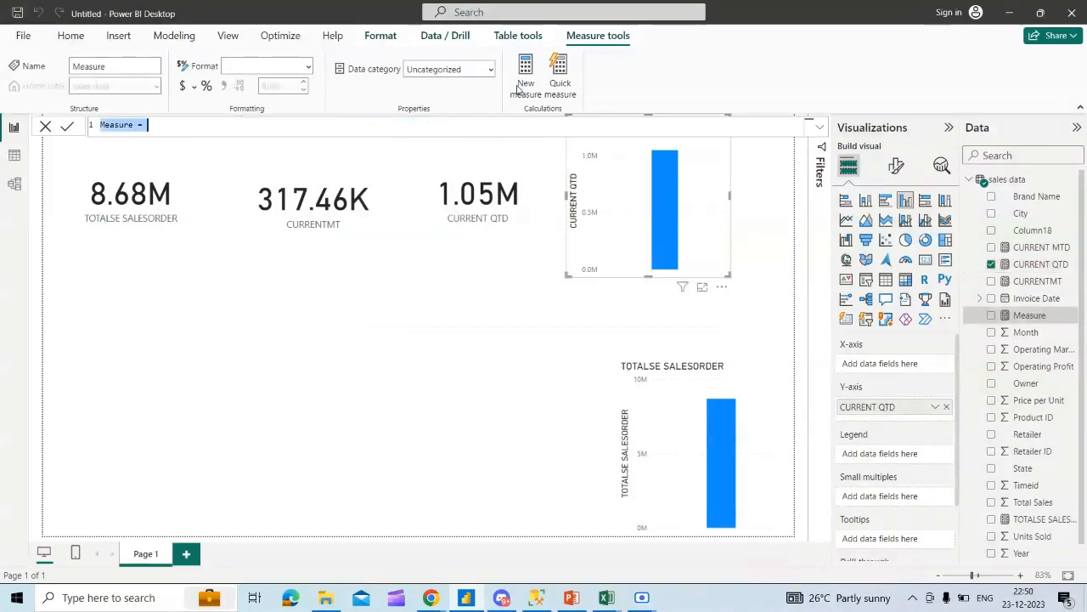
pyautogui.doubleClick(134, 126)
pyautogui.press('BackSpace')
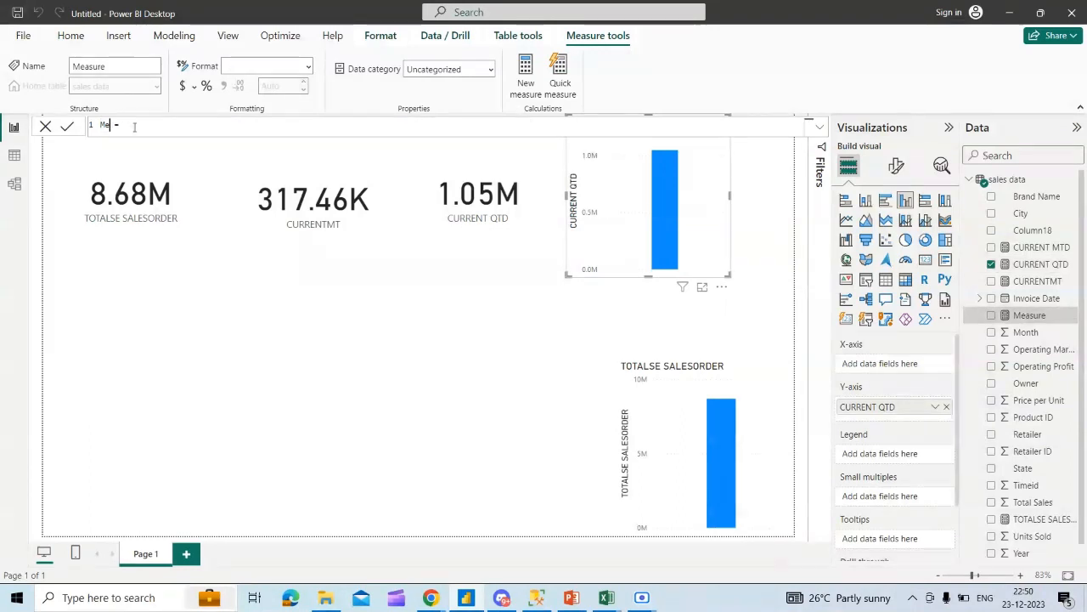
pyautogui.write('CURRENT YTD')
pyautogui.hotkey('ctrl', 'v')
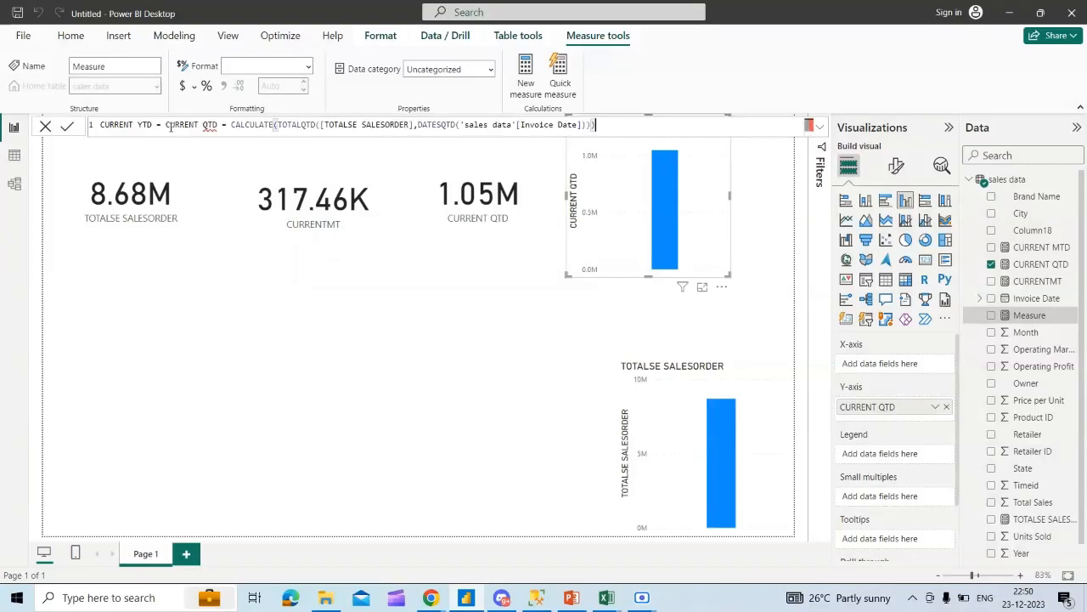
# Step: Remove the duplicated "CURRENT QTD =" from the CURRENT YTD formula so it starts directly with CALCULATE, and commit the measure
pyautogui.click(229, 129)
pyautogui.press('BackSpace')
pyautogui.press('BackSpace')
pyautogui.press('BackSpace')
pyautogui.press('BackSpace')
pyautogui.press('BackSpace')
pyautogui.press('BackSpace')
pyautogui.press('BackSpace')
pyautogui.press('BackSpace')
pyautogui.press('BackSpace')
pyautogui.press('BackSpace')
pyautogui.press('BackSpace')
pyautogui.press('BackSpace')
pyautogui.press('BackSpace')
pyautogui.press('BackSpace')
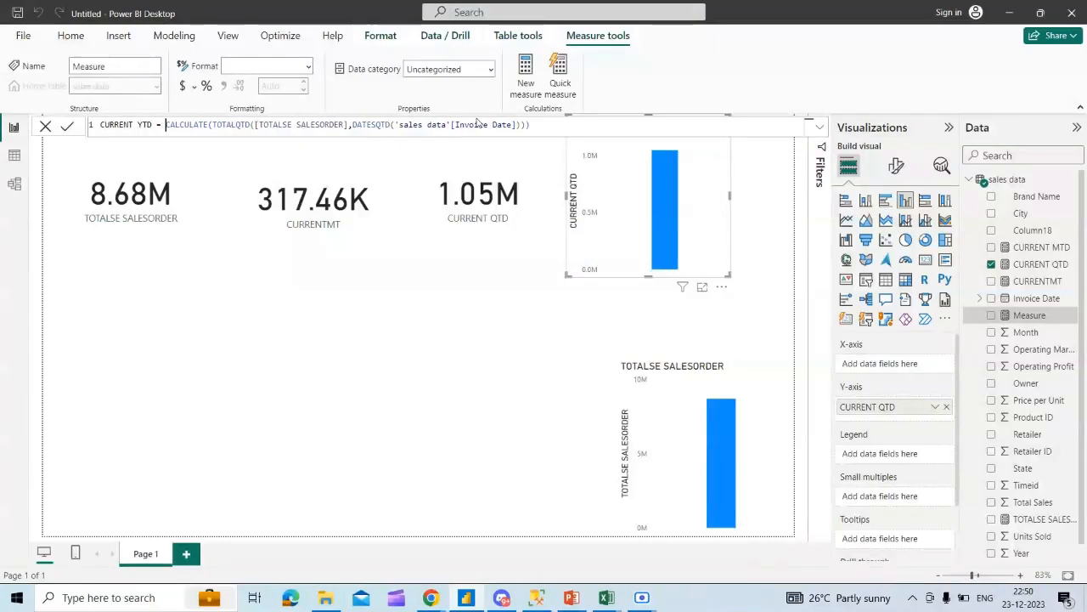
pyautogui.click(559, 125)
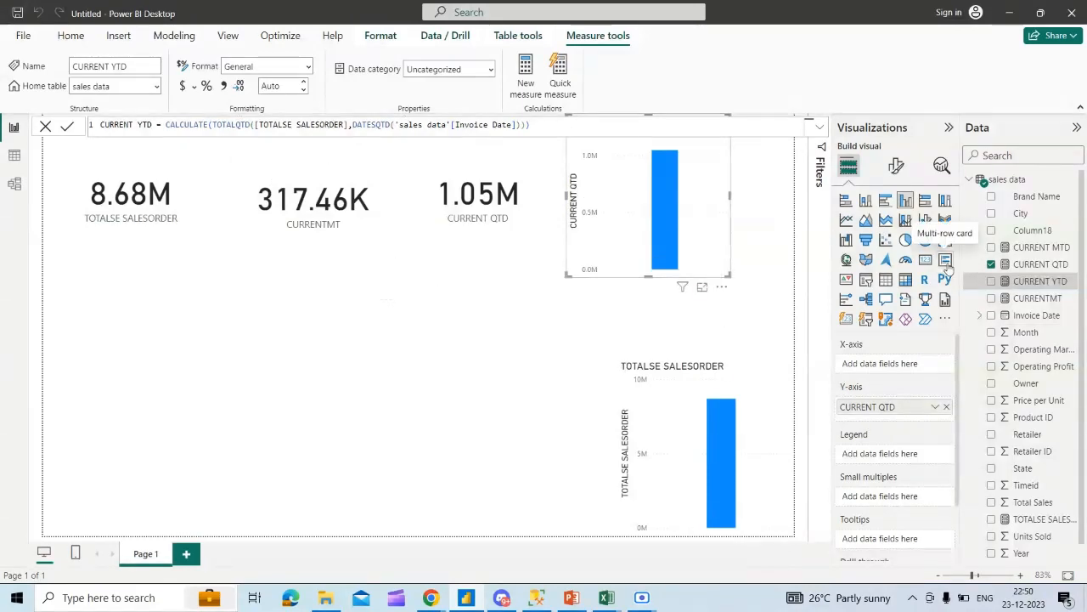
# Step: Convert the CURRENT QTD column chart into a multi-row card
pyautogui.click(945, 260)
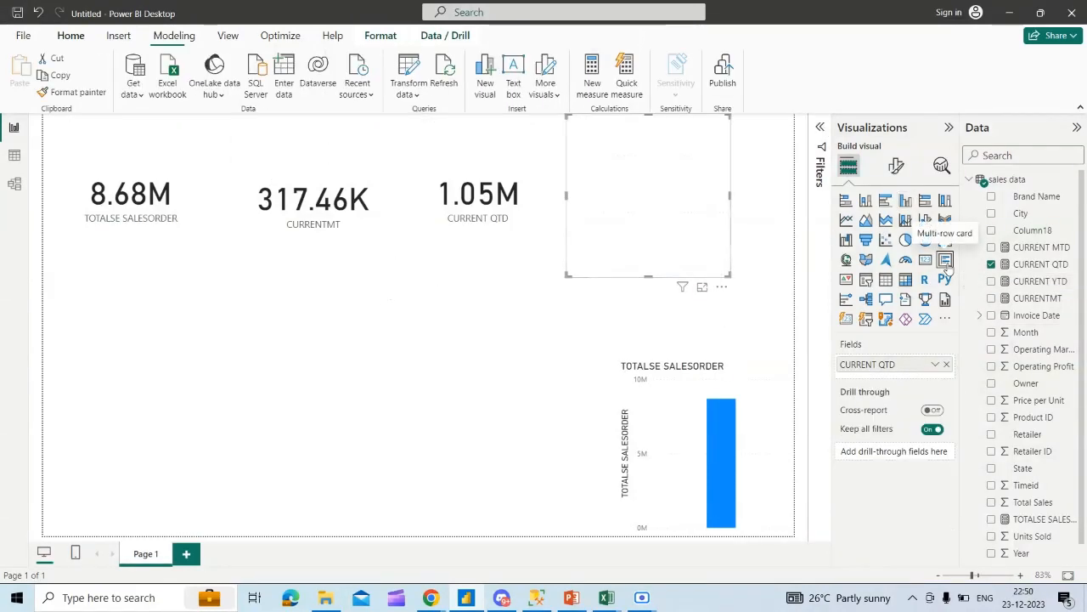
# Step: Replace TOTALQTD with TOTALYTD and DATESQTD with DATESYTD in the CURRENT YTD measure's formula and commit it
pyautogui.click(1032, 281)
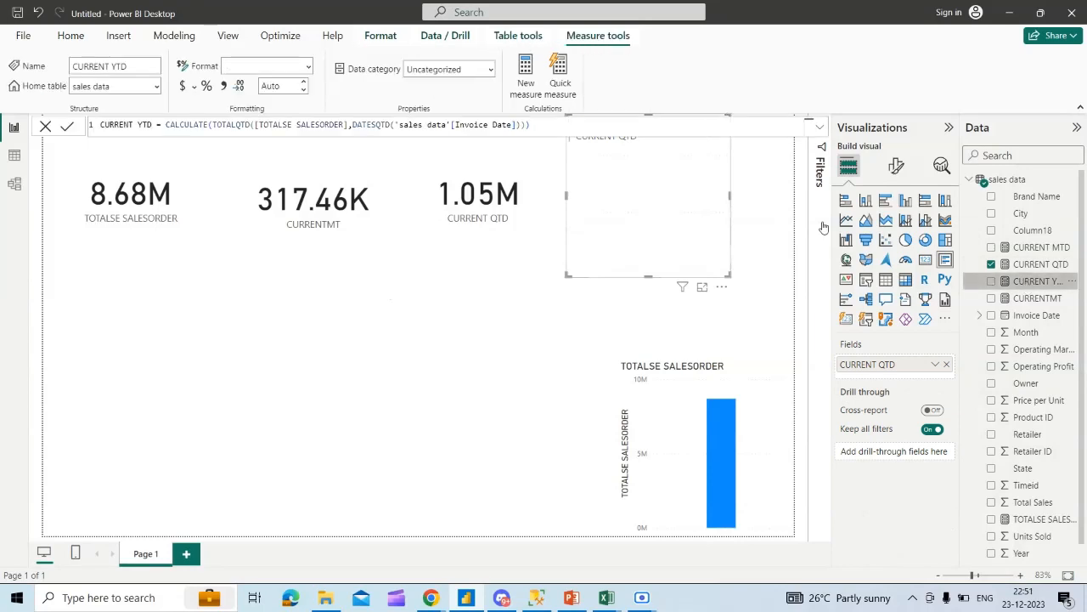
pyautogui.doubleClick(241, 126)
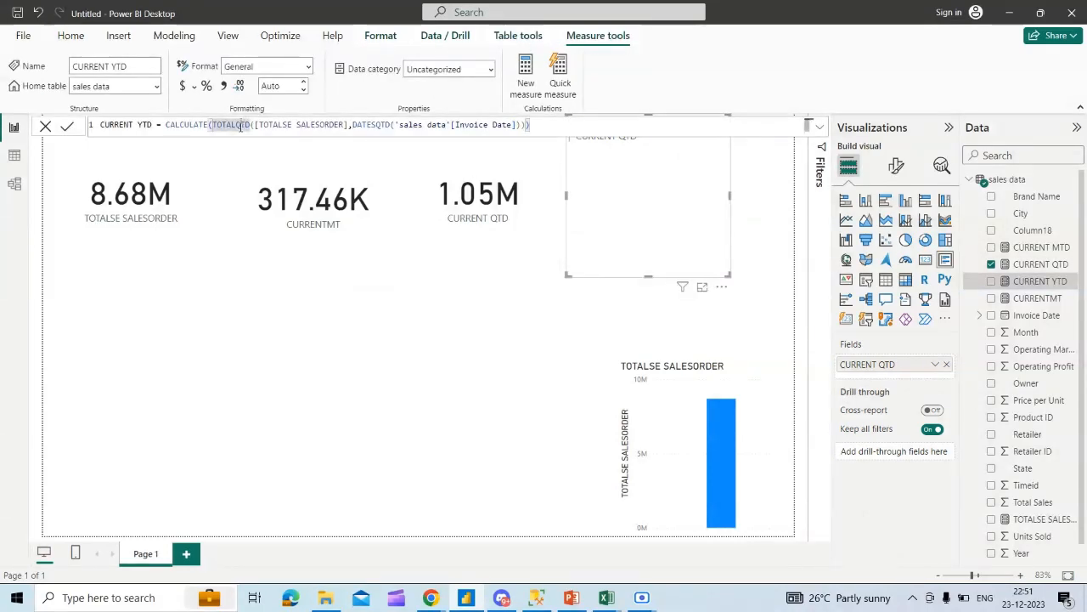
pyautogui.write('TOTAL')
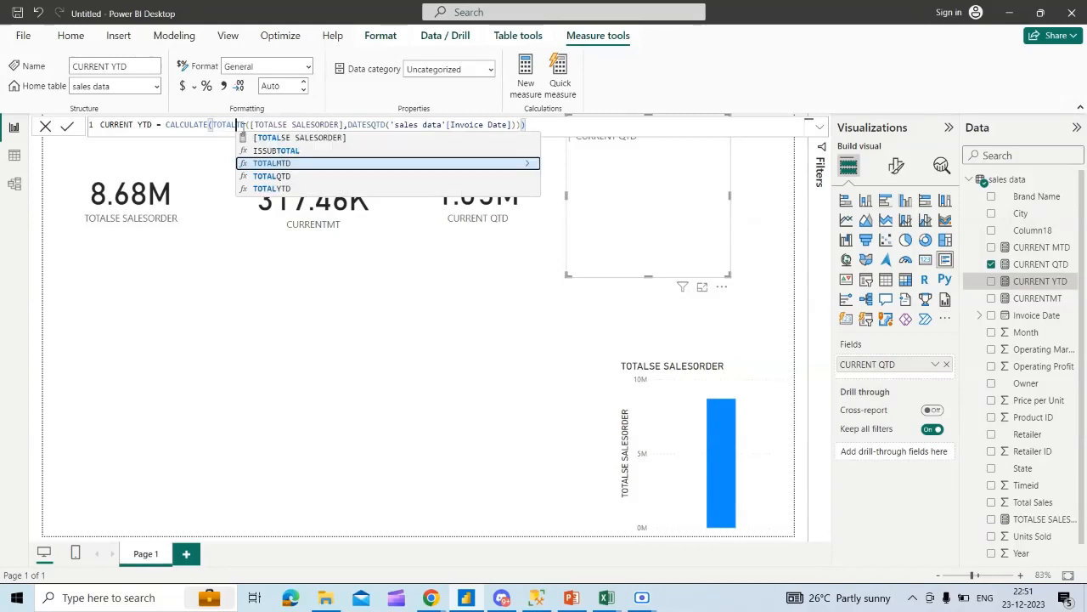
pyautogui.write('YTD')
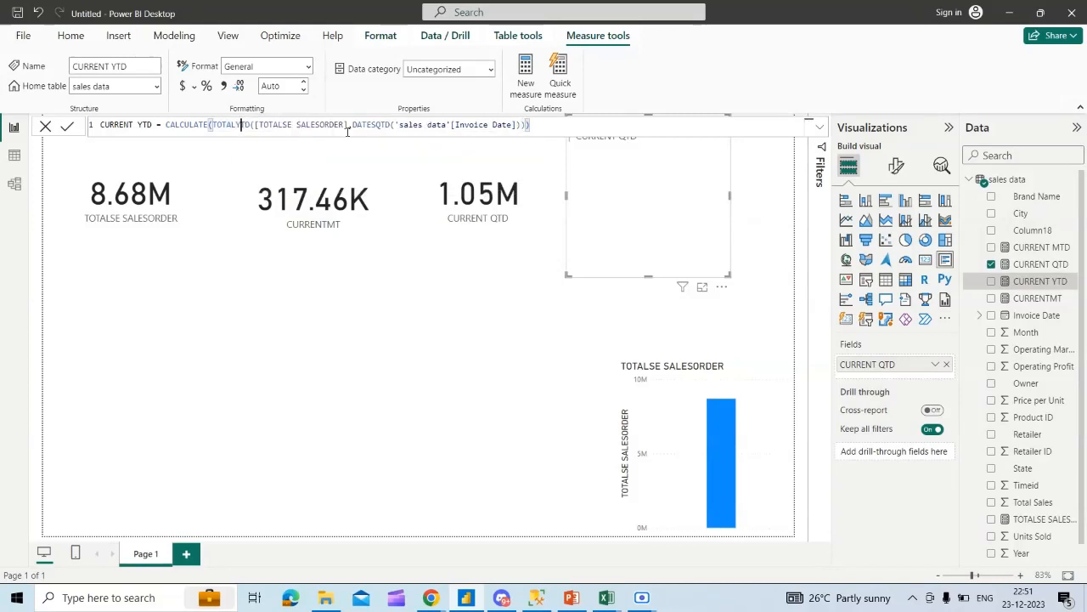
pyautogui.doubleClick(380, 124)
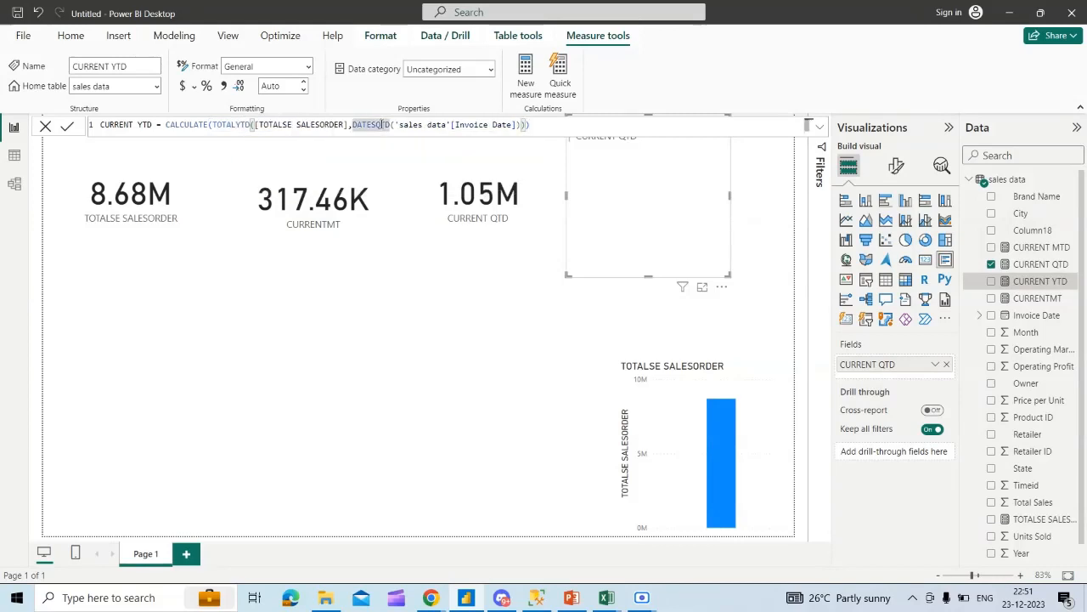
pyautogui.write('DATESY')
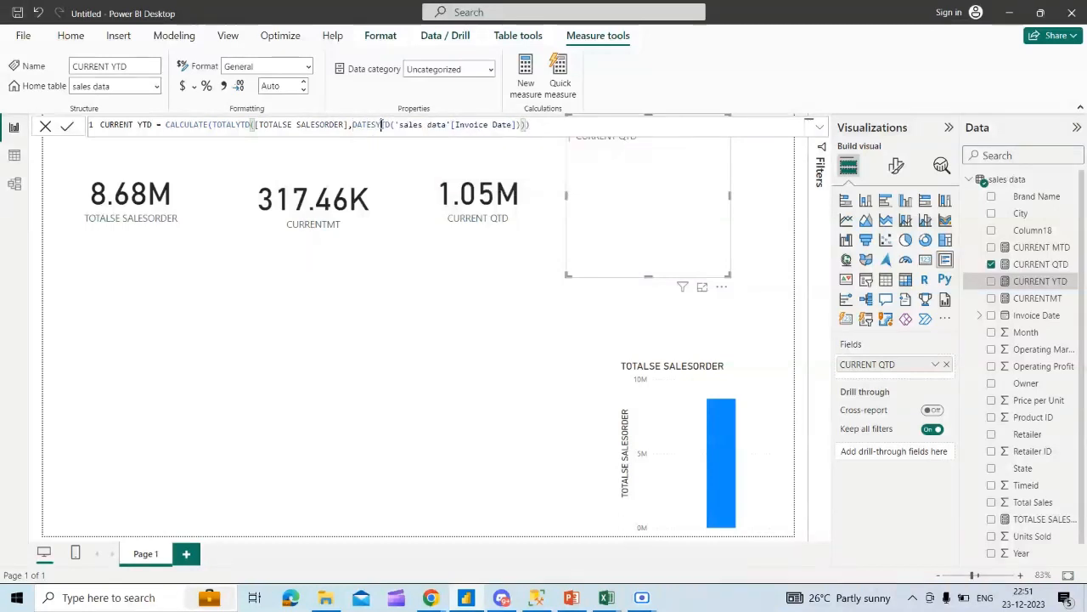
pyautogui.click(550, 125)
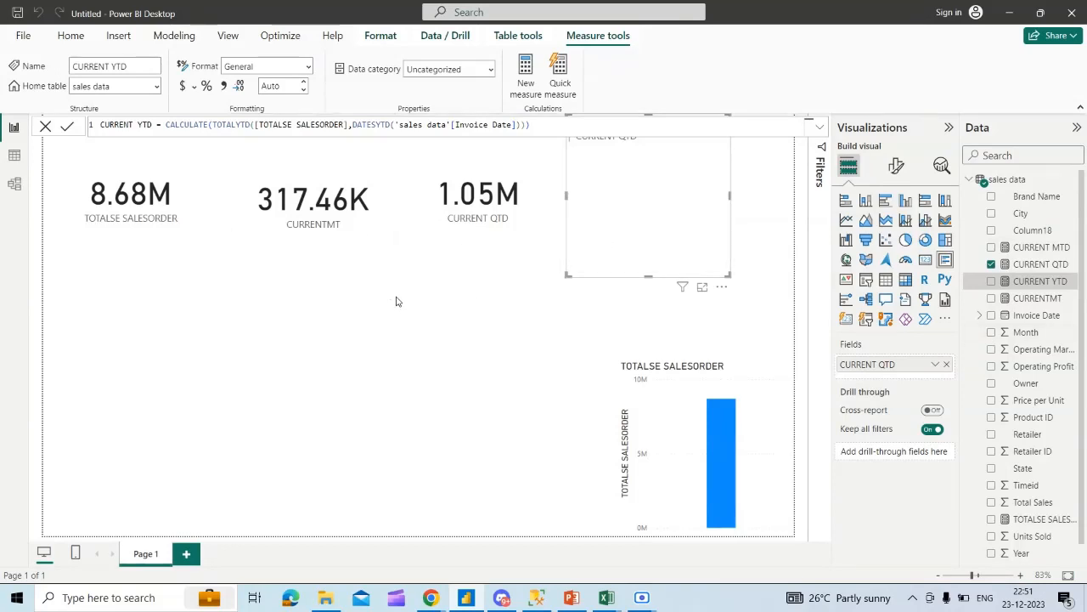
# Step: Delete the multi-row card showing CURRENT QTD from the report page
pyautogui.click(642, 209)
pyautogui.click(642, 209)
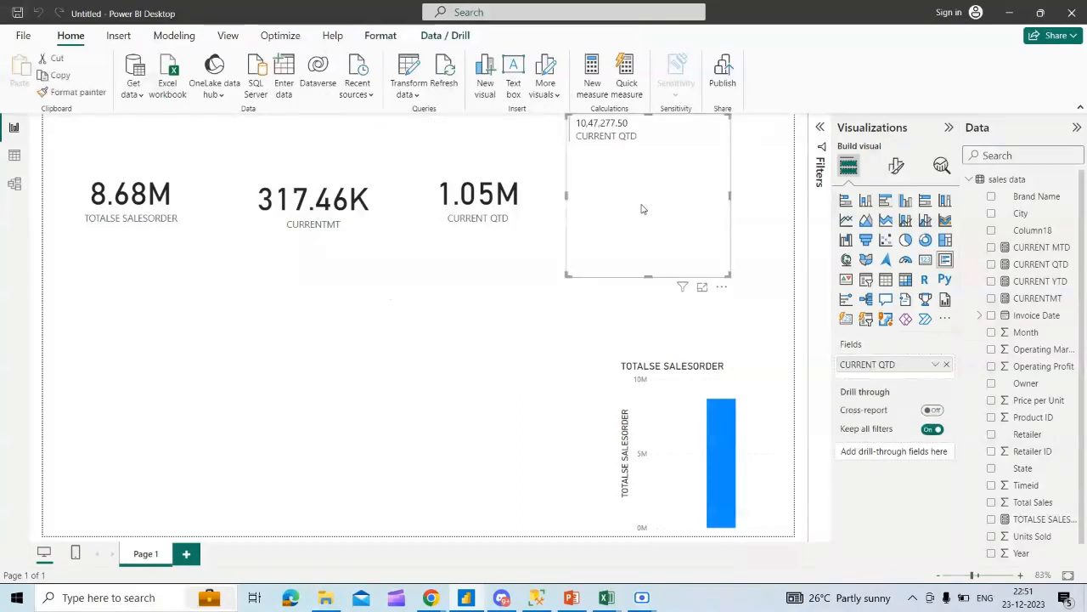
pyautogui.press('Delete')
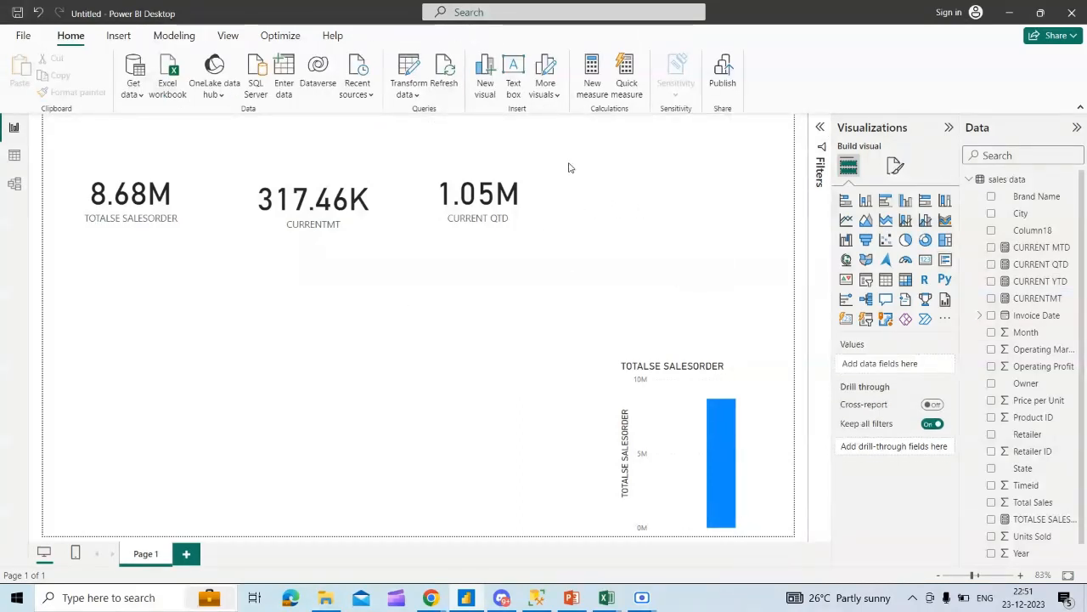
# Step: Add a card showing the CURRENT YTD measure and place it beside the CURRENT QTD card
pyautogui.click(925, 259)
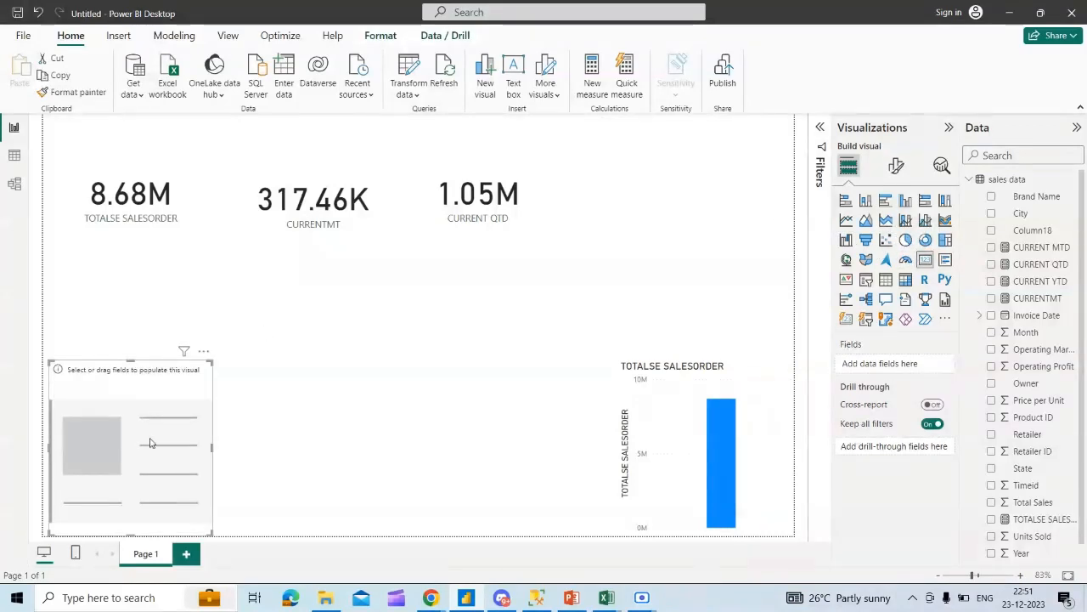
pyautogui.moveTo(188, 351); pyautogui.dragTo(726, 129)
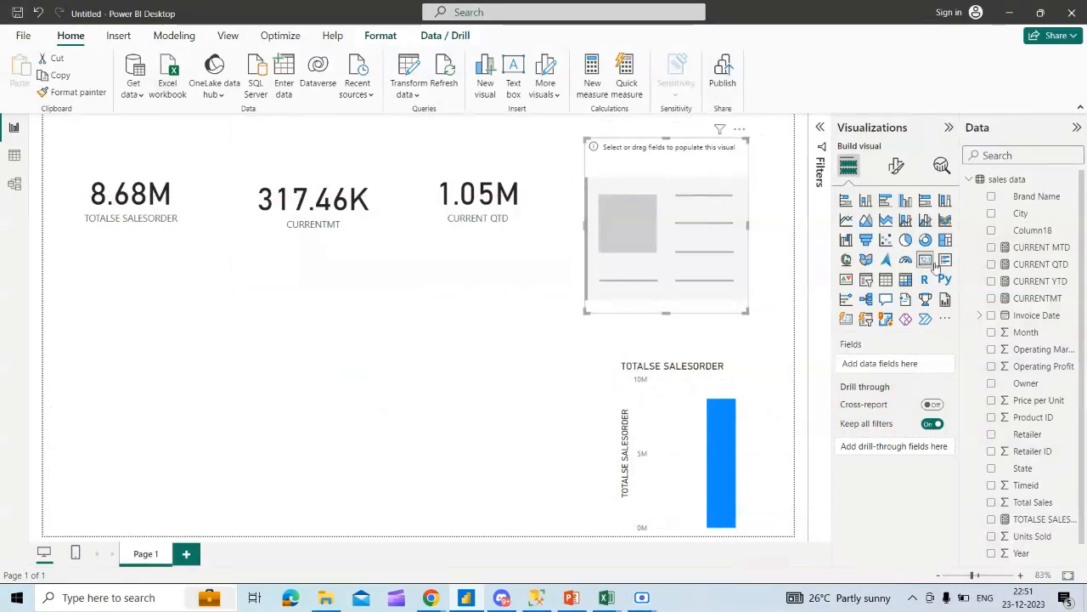
pyautogui.click(991, 282)
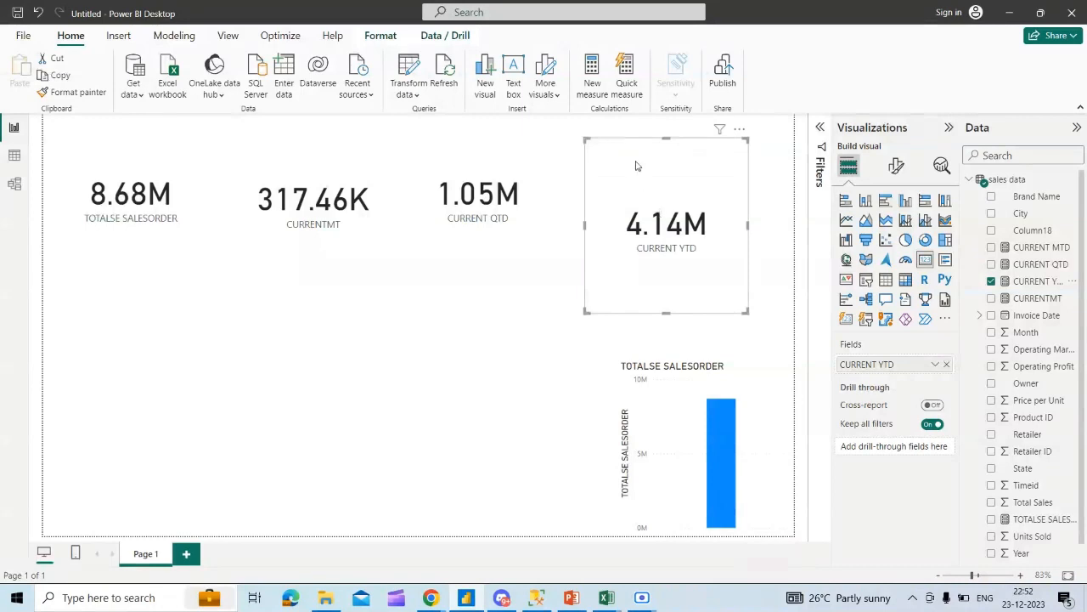
# Step: Reduce the CURRENT YTD card's height from its upper edge and nudge the card up into line with the CURRENT QTD card
pyautogui.moveTo(666, 138); pyautogui.dragTo(667, 187)
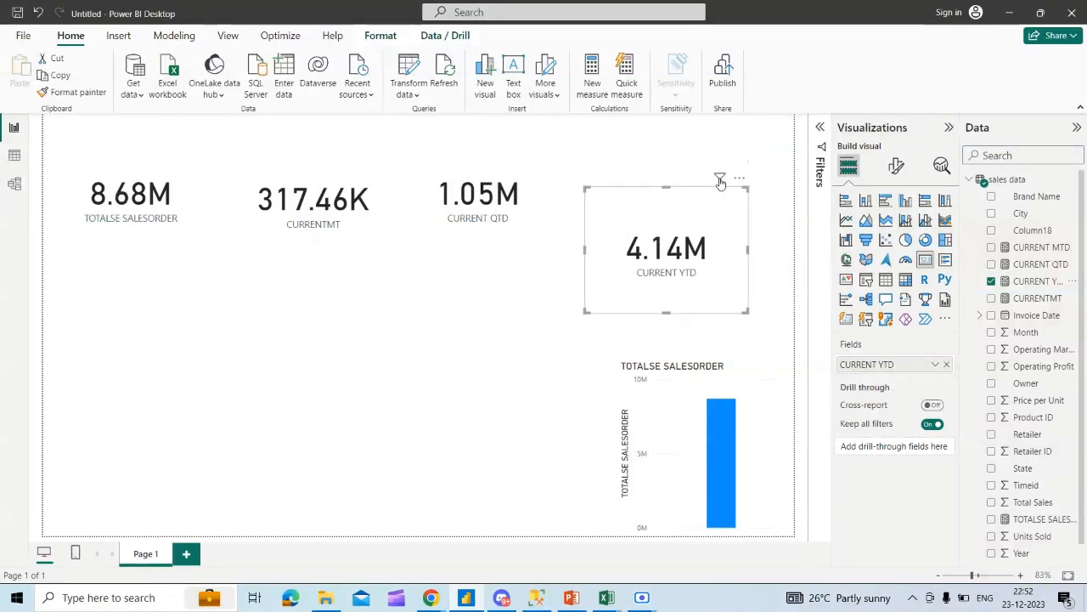
pyautogui.moveTo(720, 182)
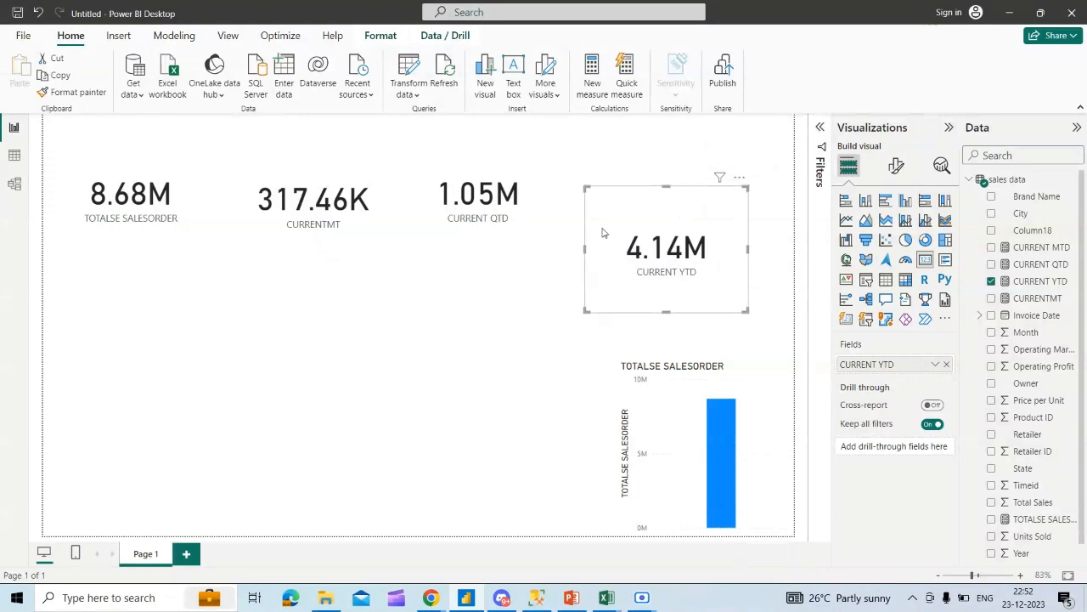
pyautogui.press('Up')
pyautogui.press('Up')
pyautogui.press('Up')
pyautogui.press('Up')
pyautogui.press('Up')
pyautogui.press('Up')
pyautogui.press('Up')
pyautogui.press('Up')
pyautogui.press('Up')
pyautogui.press('Up')
pyautogui.press('Up')
pyautogui.press('Up')
pyautogui.press('Up')
pyautogui.press('Up')
pyautogui.press('Up')
pyautogui.press('Up')
pyautogui.press('Up')
pyautogui.press('Up')
pyautogui.press('Up')
pyautogui.press('Up')
pyautogui.press('Up')
pyautogui.press('Up')
pyautogui.press('Up')
pyautogui.press('Up')
pyautogui.press('Up')
pyautogui.press('Up')
pyautogui.press('Up')
pyautogui.press('Up')
pyautogui.press('Up')
pyautogui.press('Up')
pyautogui.press('Up')
pyautogui.press('Up')
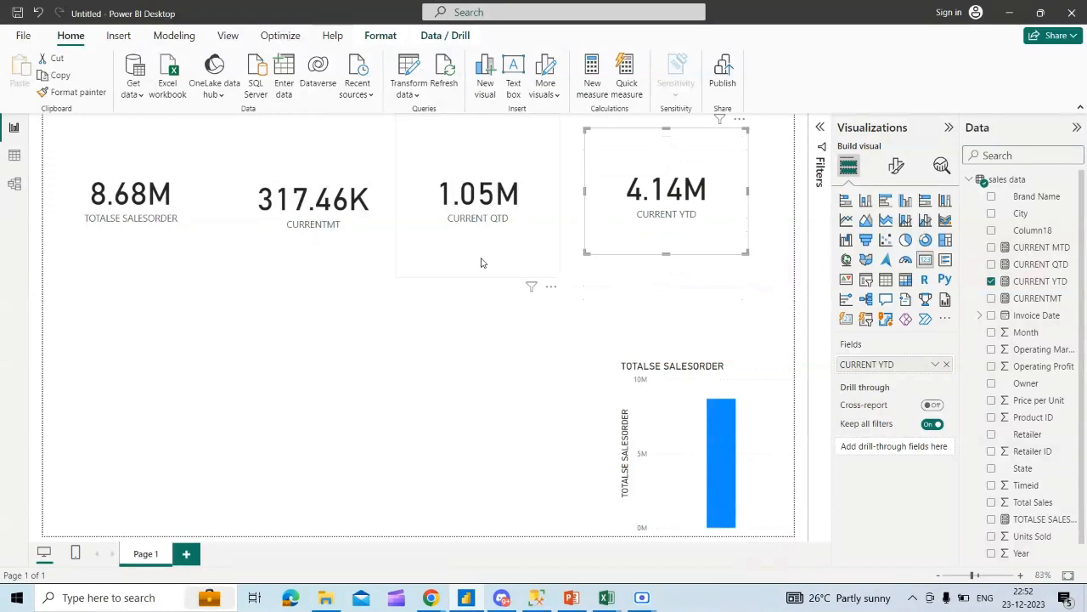
pyautogui.press('Down')
pyautogui.press('Down')
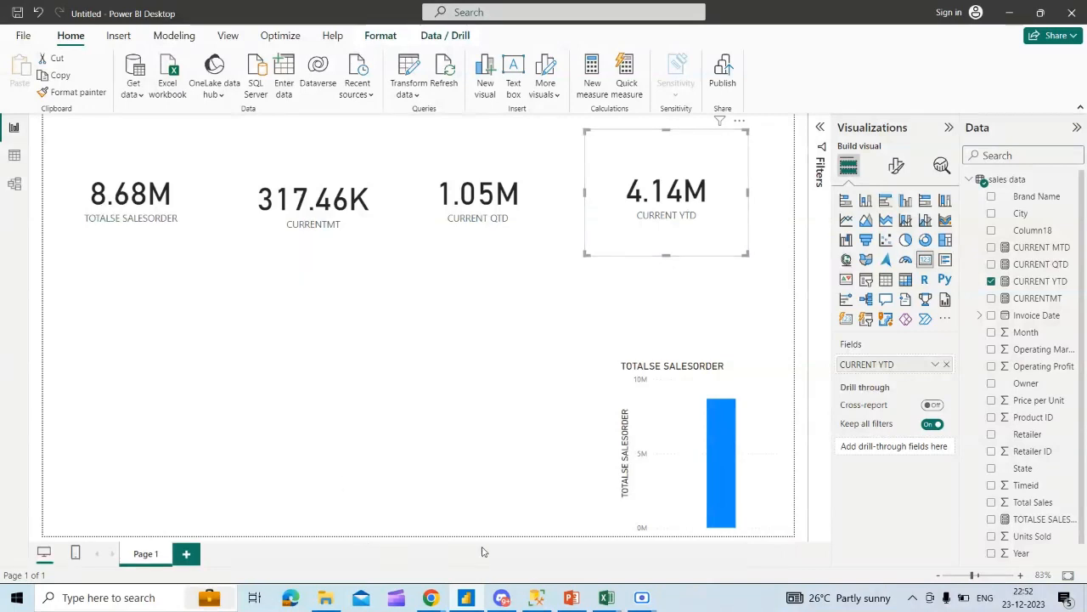
# Step: Compare the CURRENT YTD card with the YTD reference total on Sheet1 of the BEVERAGES SALES DATA workbook in Excel, and return to Power BI
pyautogui.moveTo(611, 597)
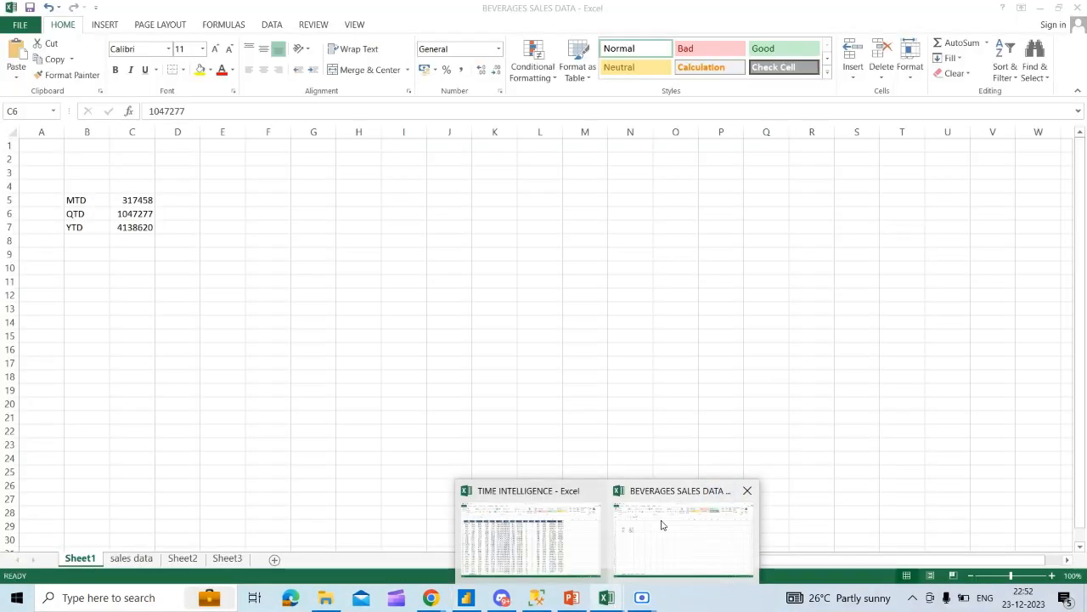
pyautogui.click(663, 525)
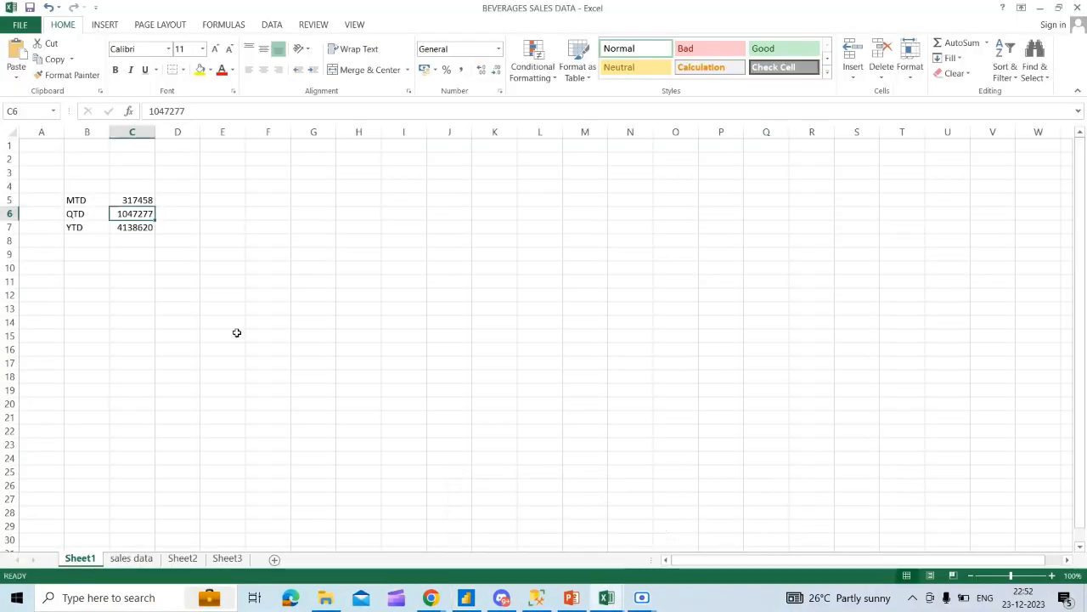
pyautogui.click(142, 226)
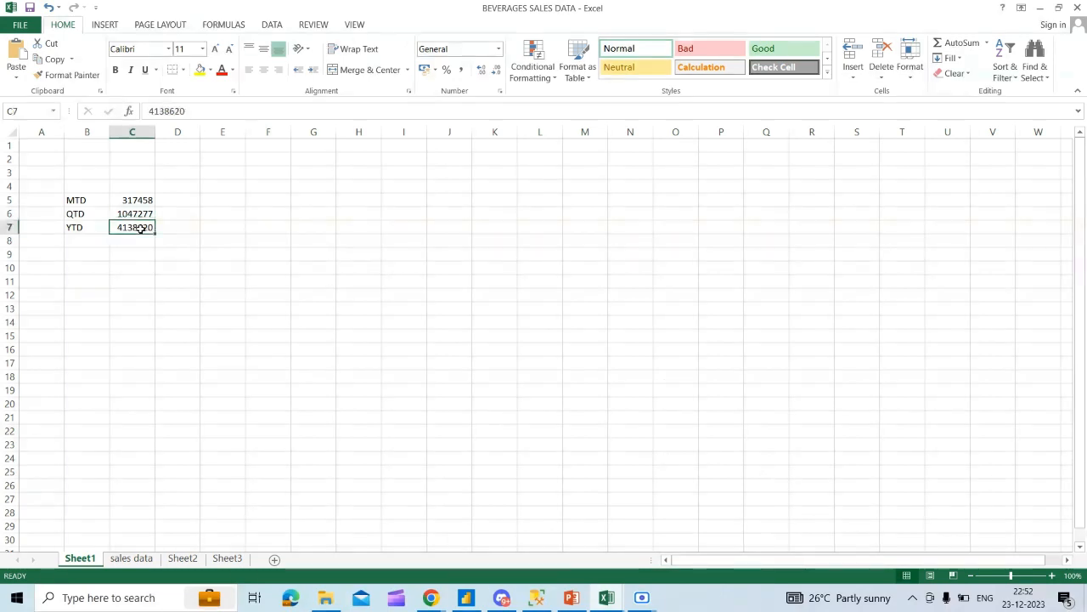
pyautogui.click(85, 226)
pyautogui.click(124, 227)
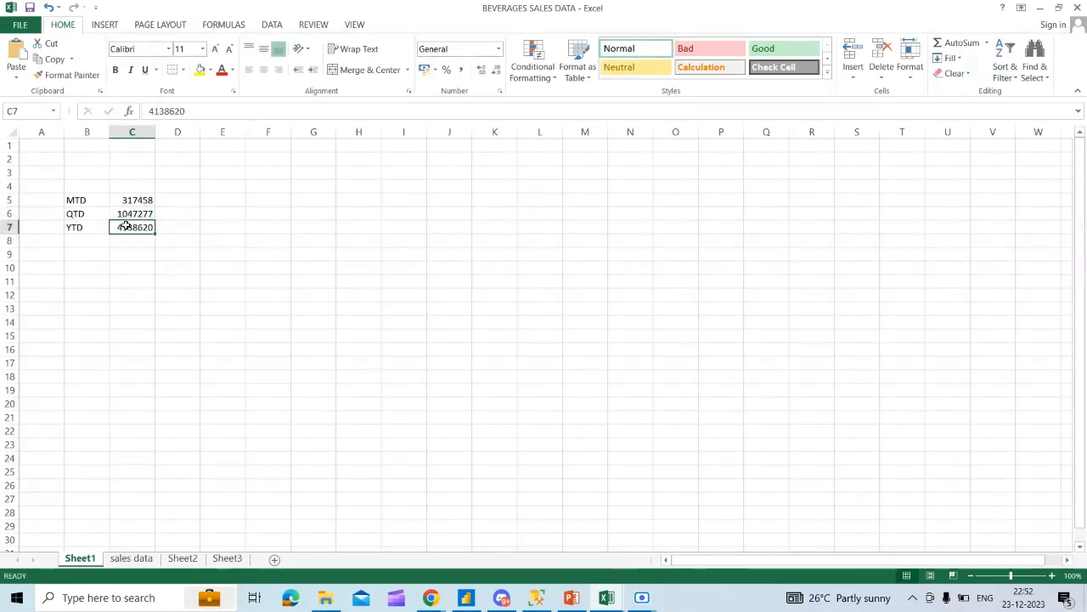
pyautogui.hotkey('alt', 'Tab')
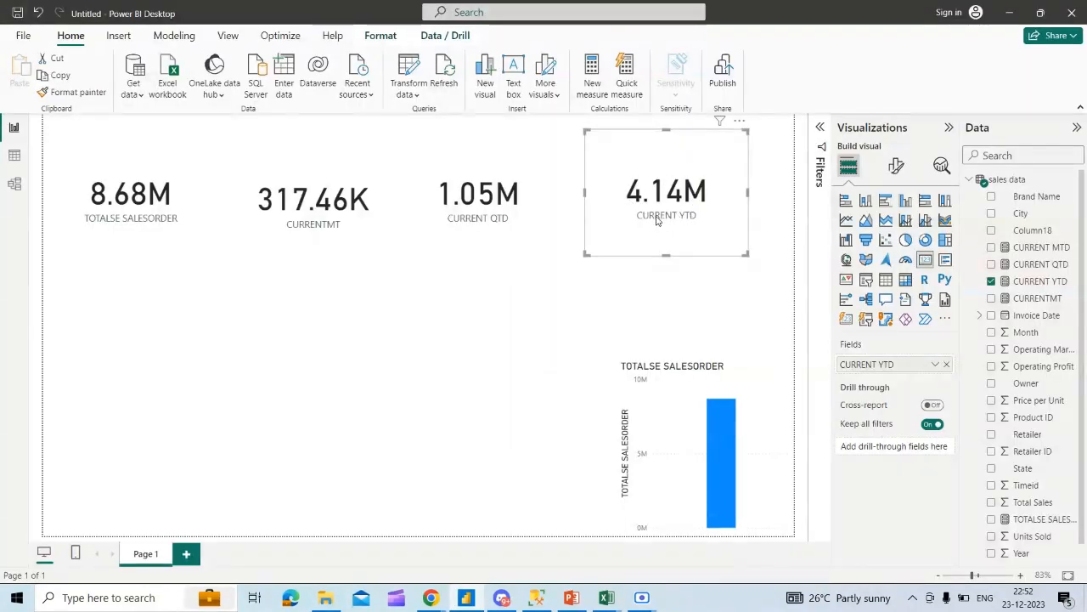
pyautogui.hotkey('alt', 'Tab')
pyautogui.hotkey('alt', 'Tab')
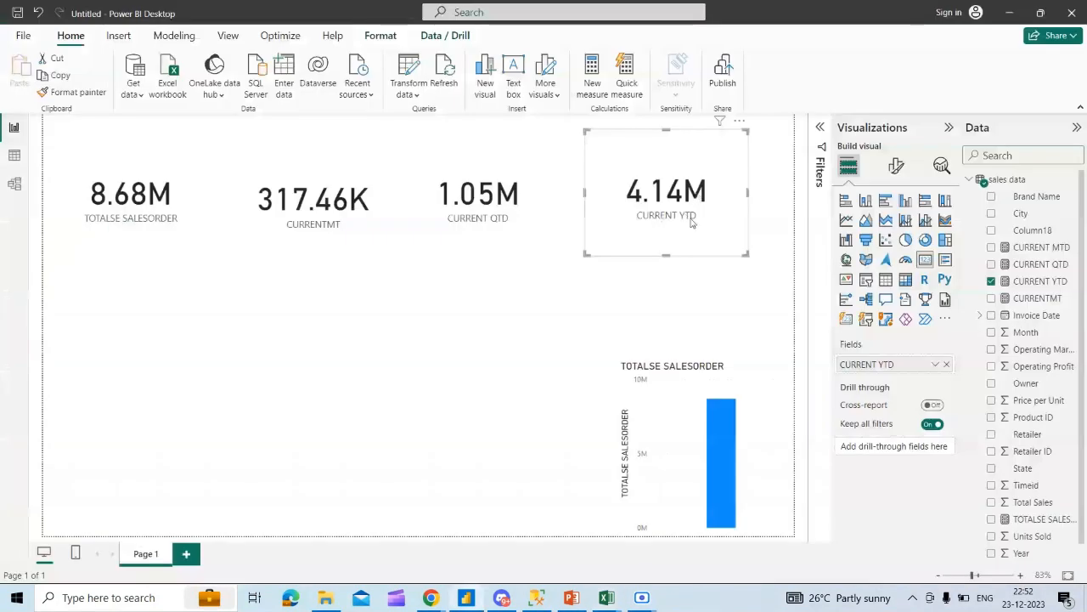
pyautogui.click(472, 336)
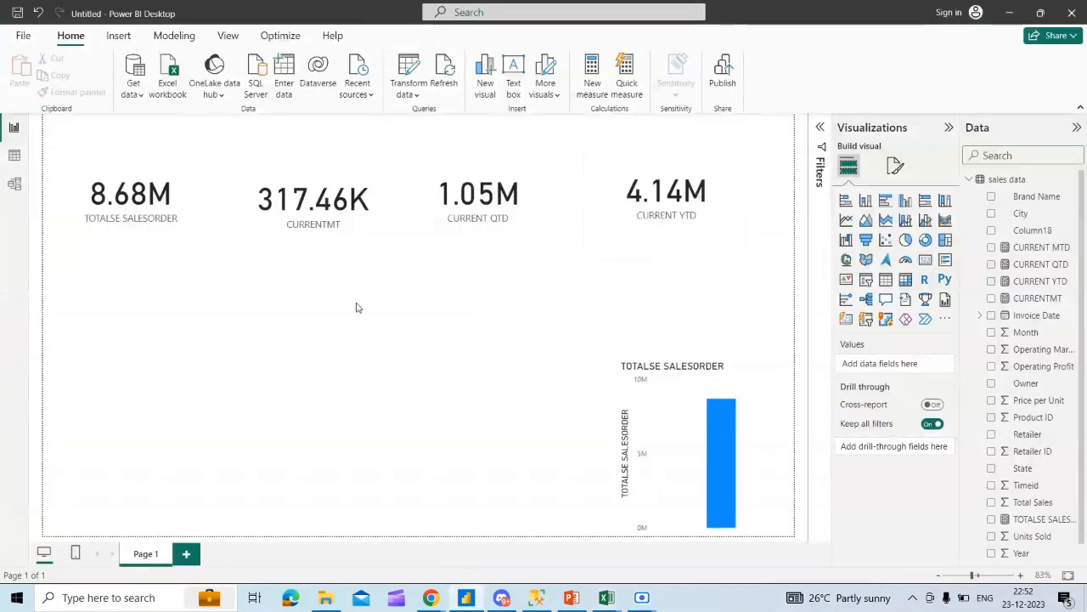